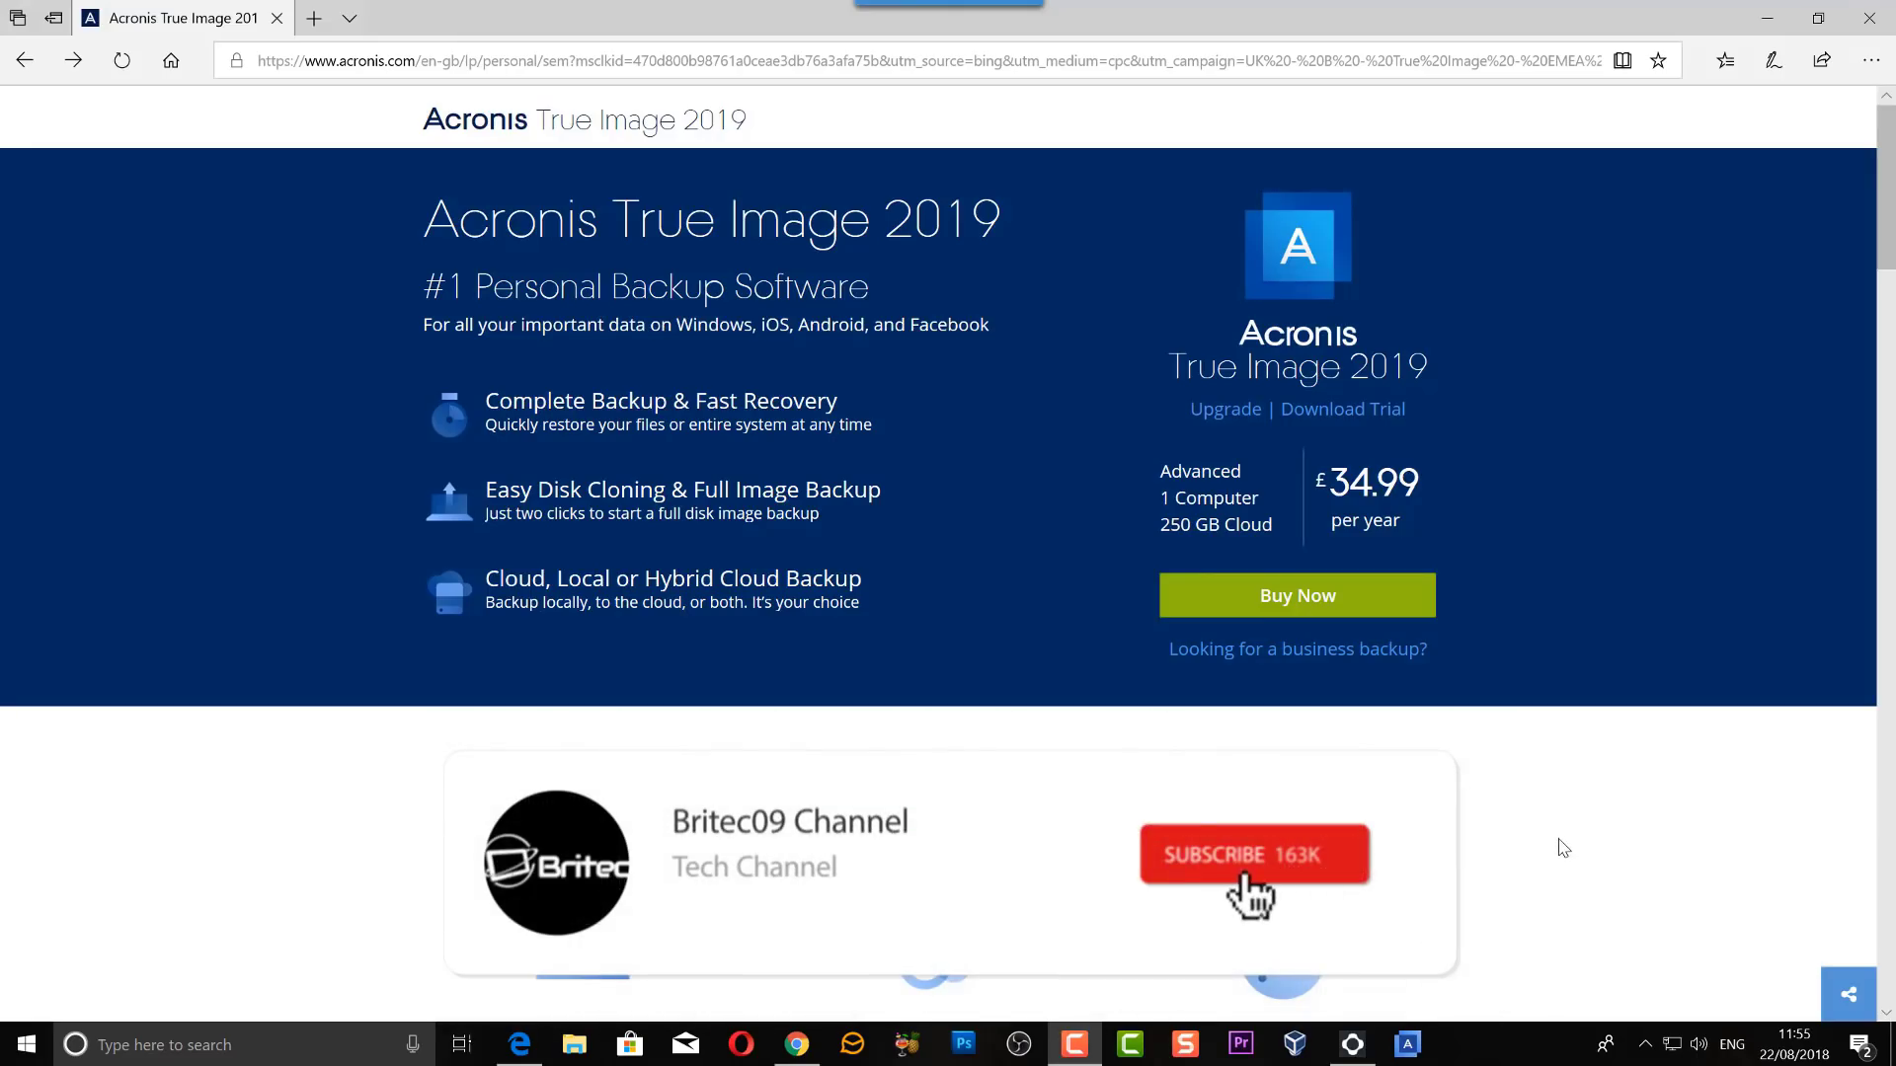
Scroll the acronis.com True Image 2019 page down to the pricing plans, then close Edge
{"action": "scroll", "coordinate": [1470, 832], "scroll_direction": "down", "scroll_amount": 6}
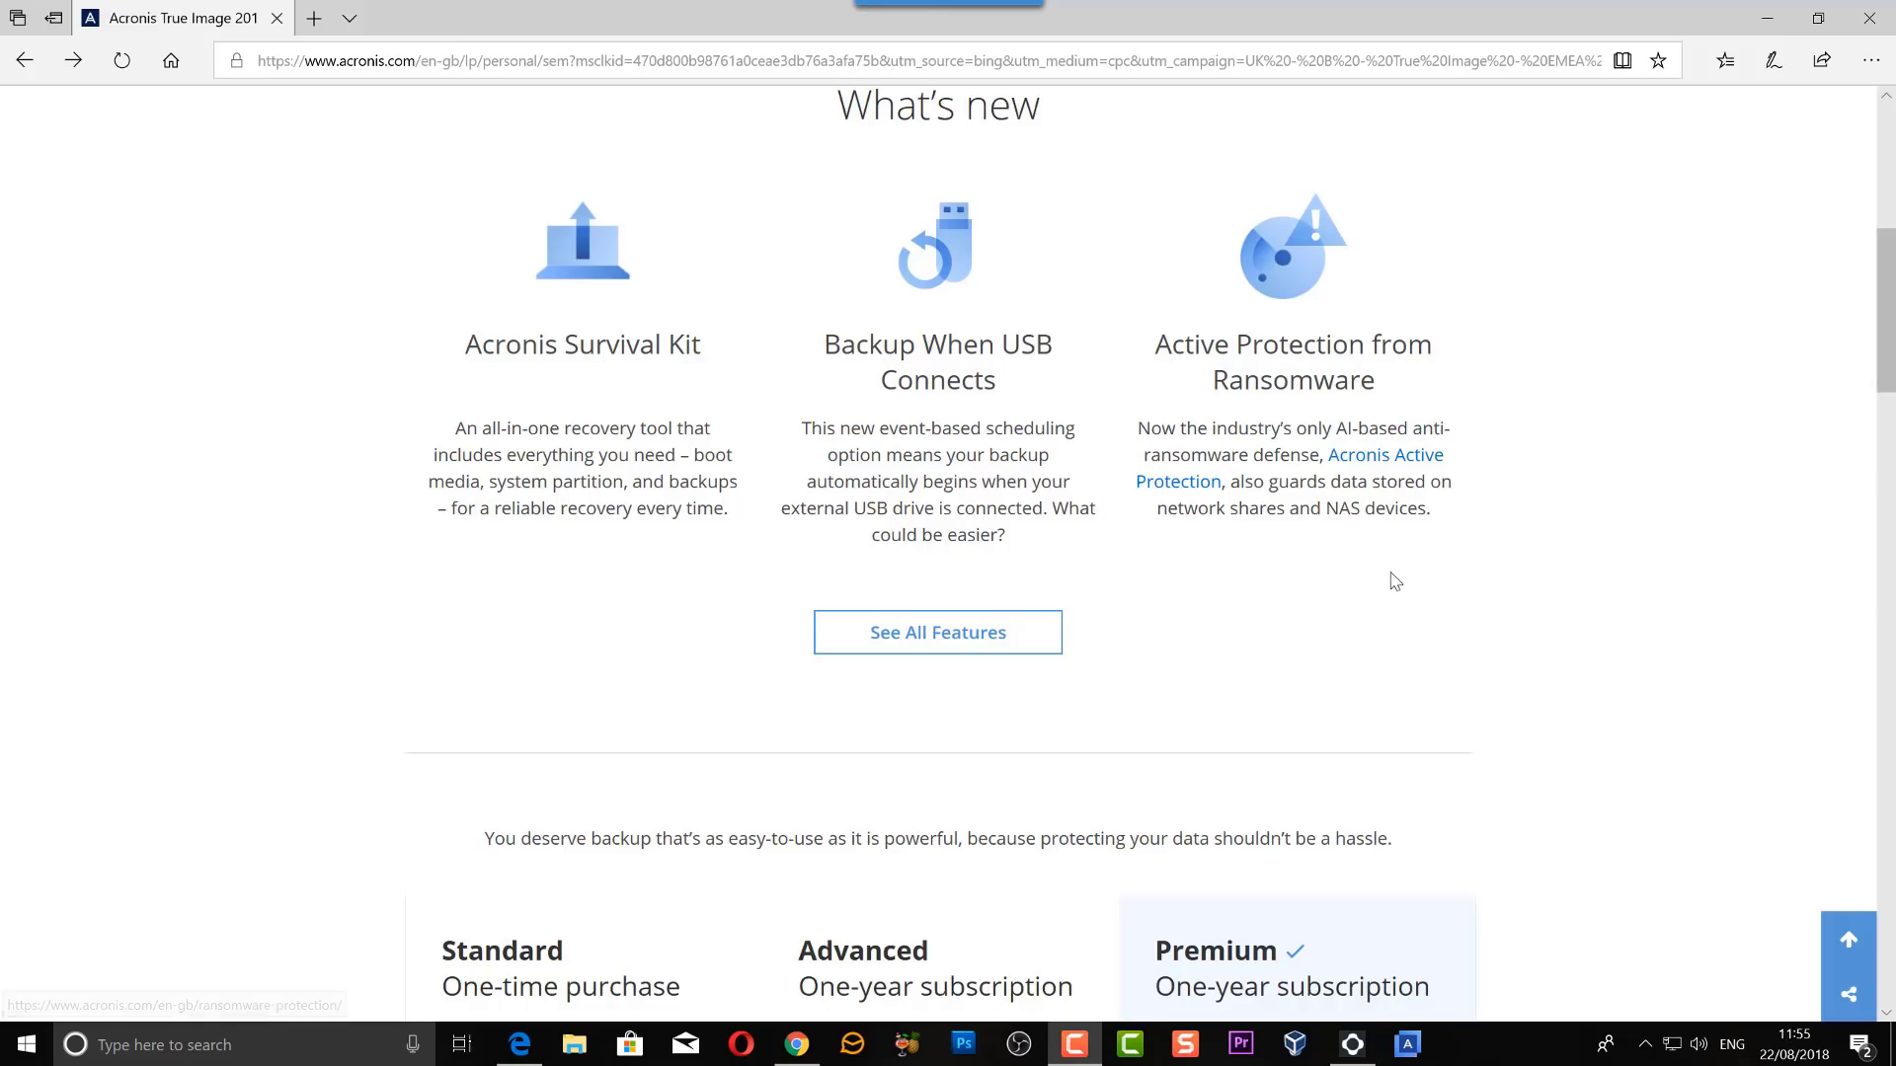
{"action": "scroll", "coordinate": [1393, 637], "scroll_direction": "down", "scroll_amount": 1}
{"action": "scroll", "coordinate": [1392, 639], "scroll_direction": "down", "scroll_amount": 7}
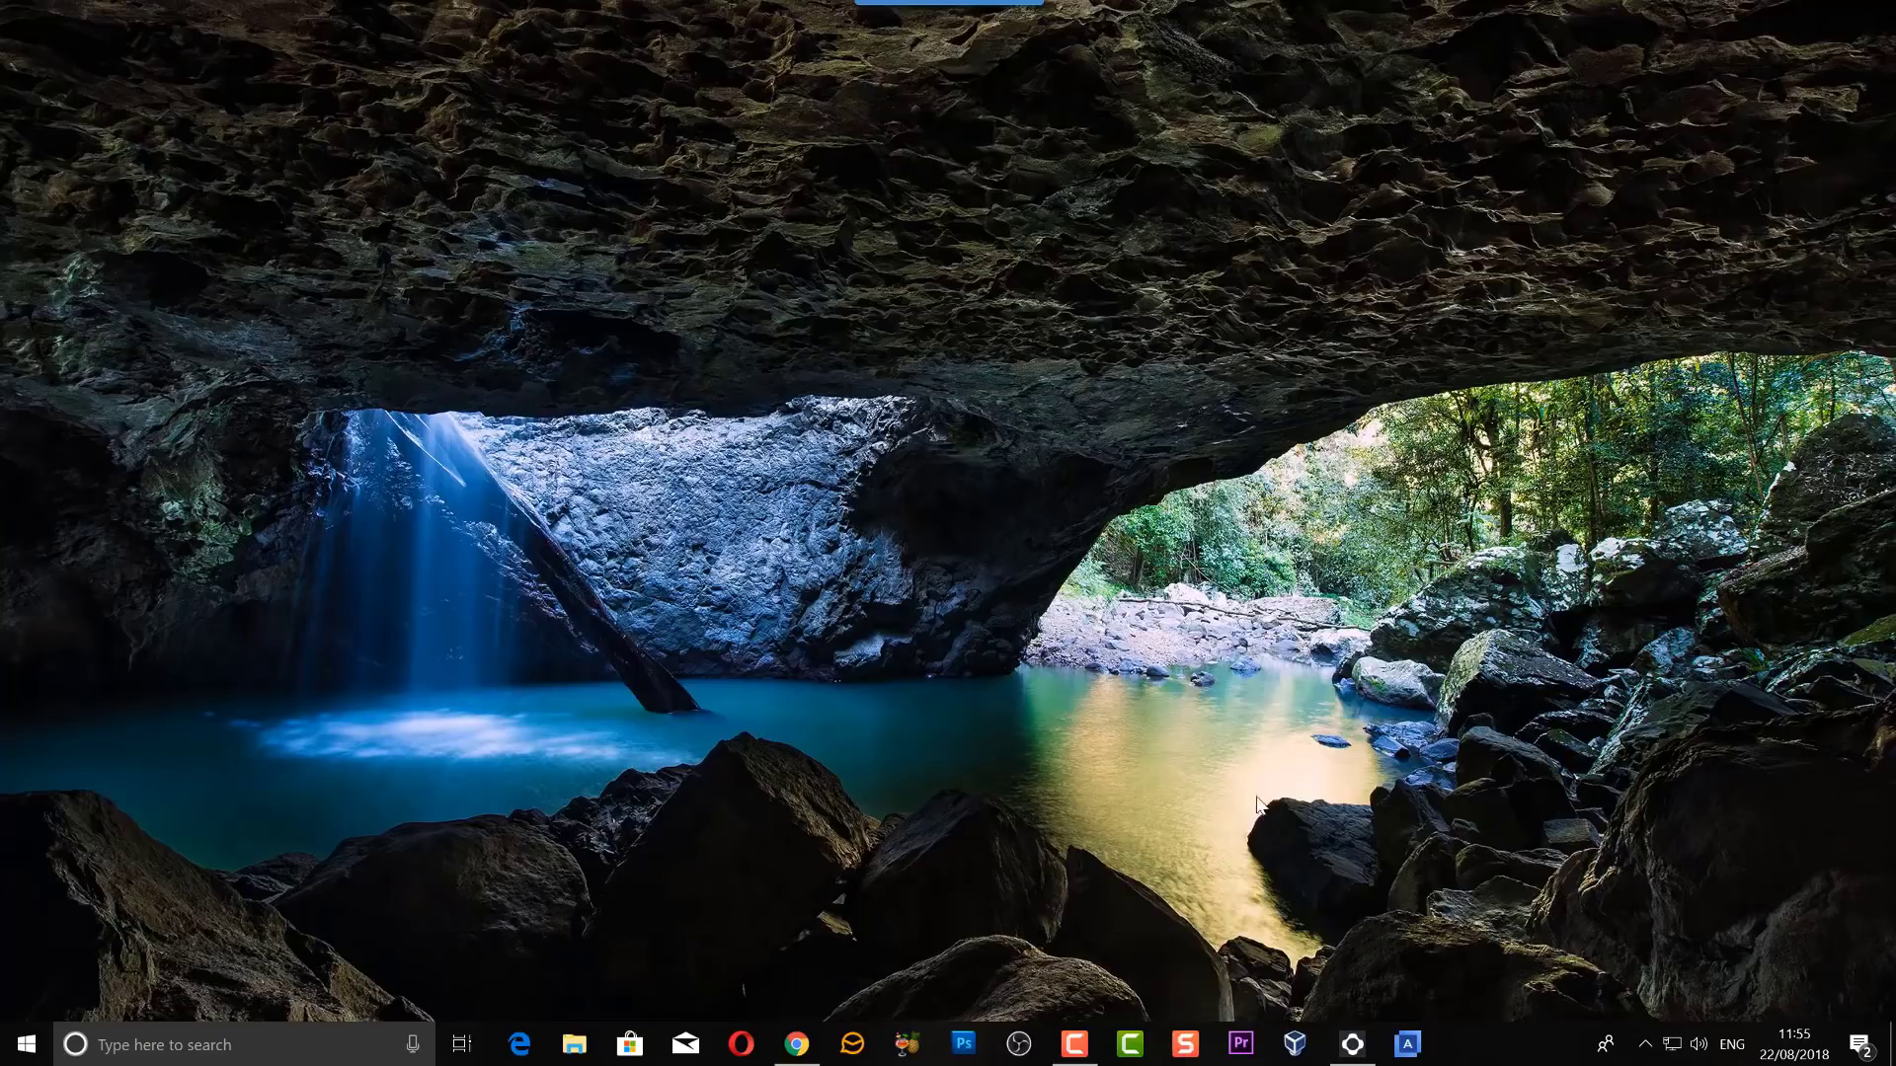
{"action": "left_click", "coordinate": [1869, 18]}
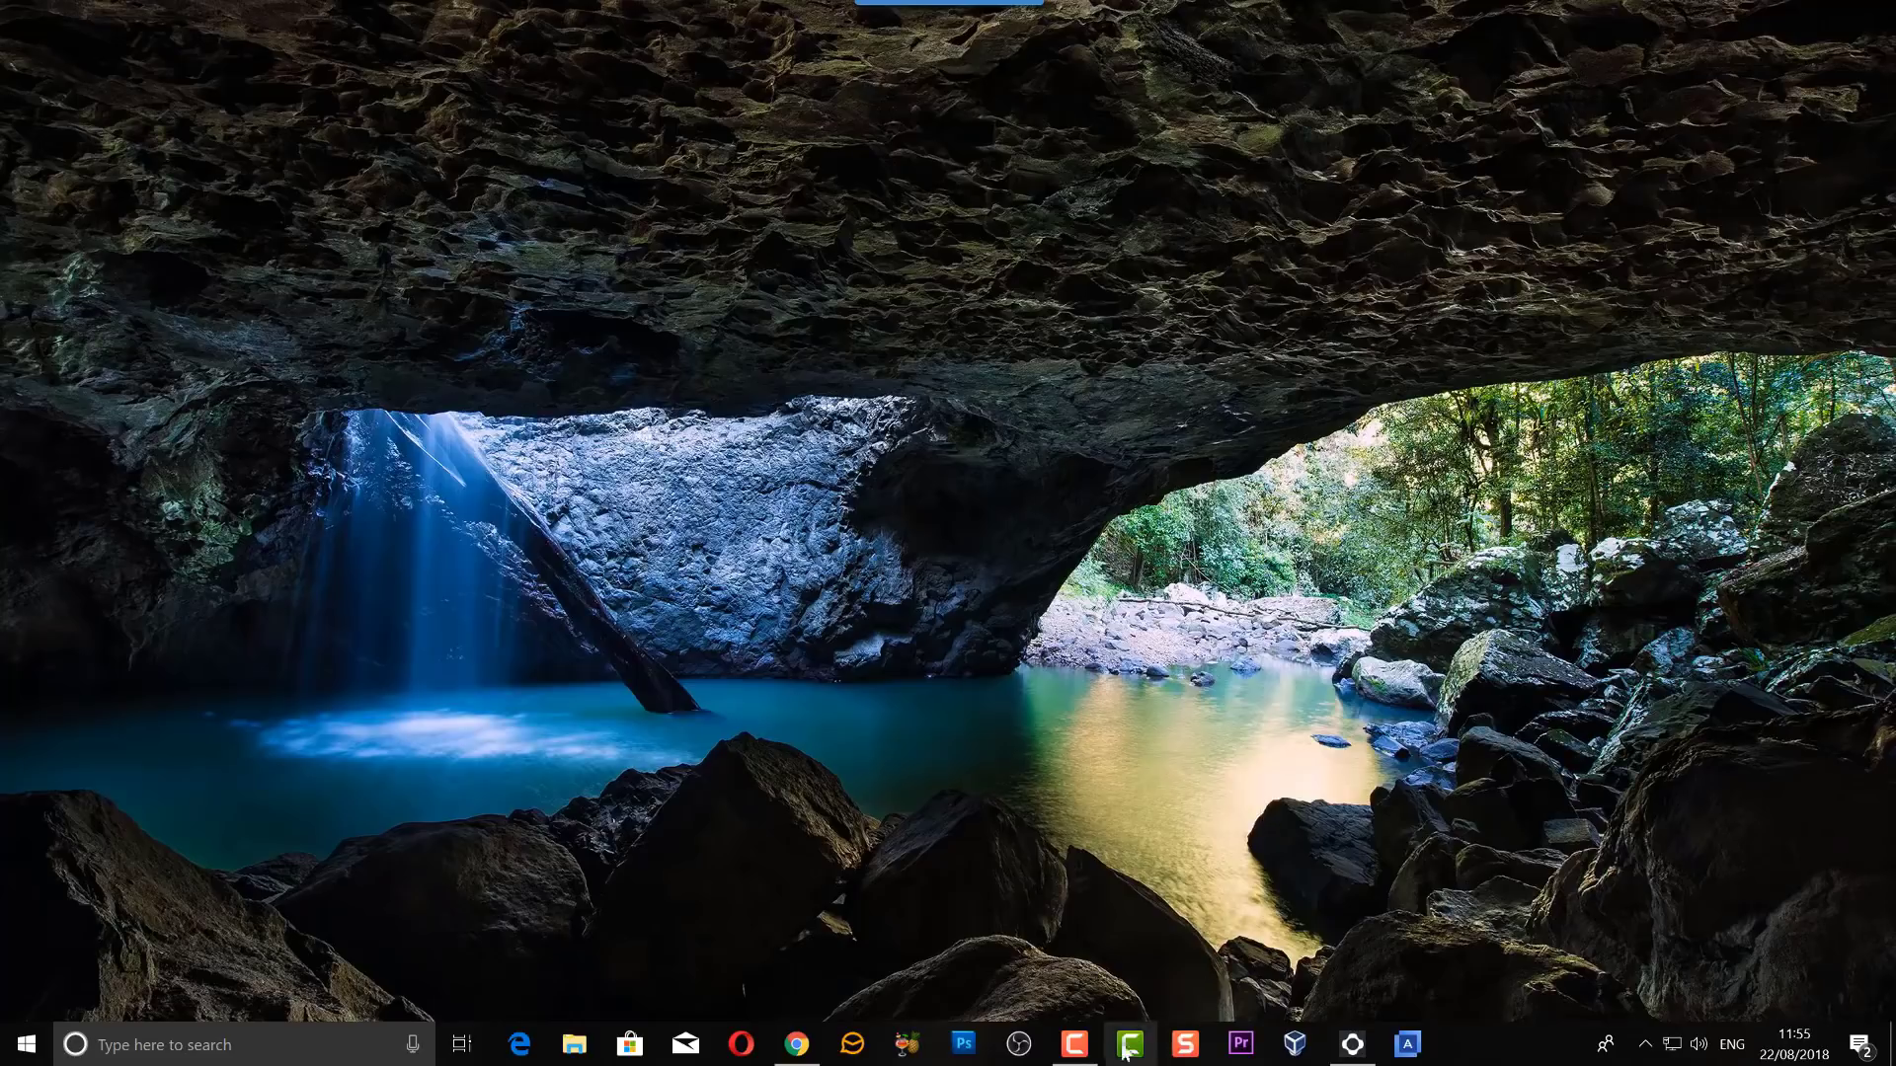
Launch Acronis, allow it through ZoneAlarm, page through the Archive introduction slides, then open Sync
{"action": "left_click", "coordinate": [1410, 1050]}
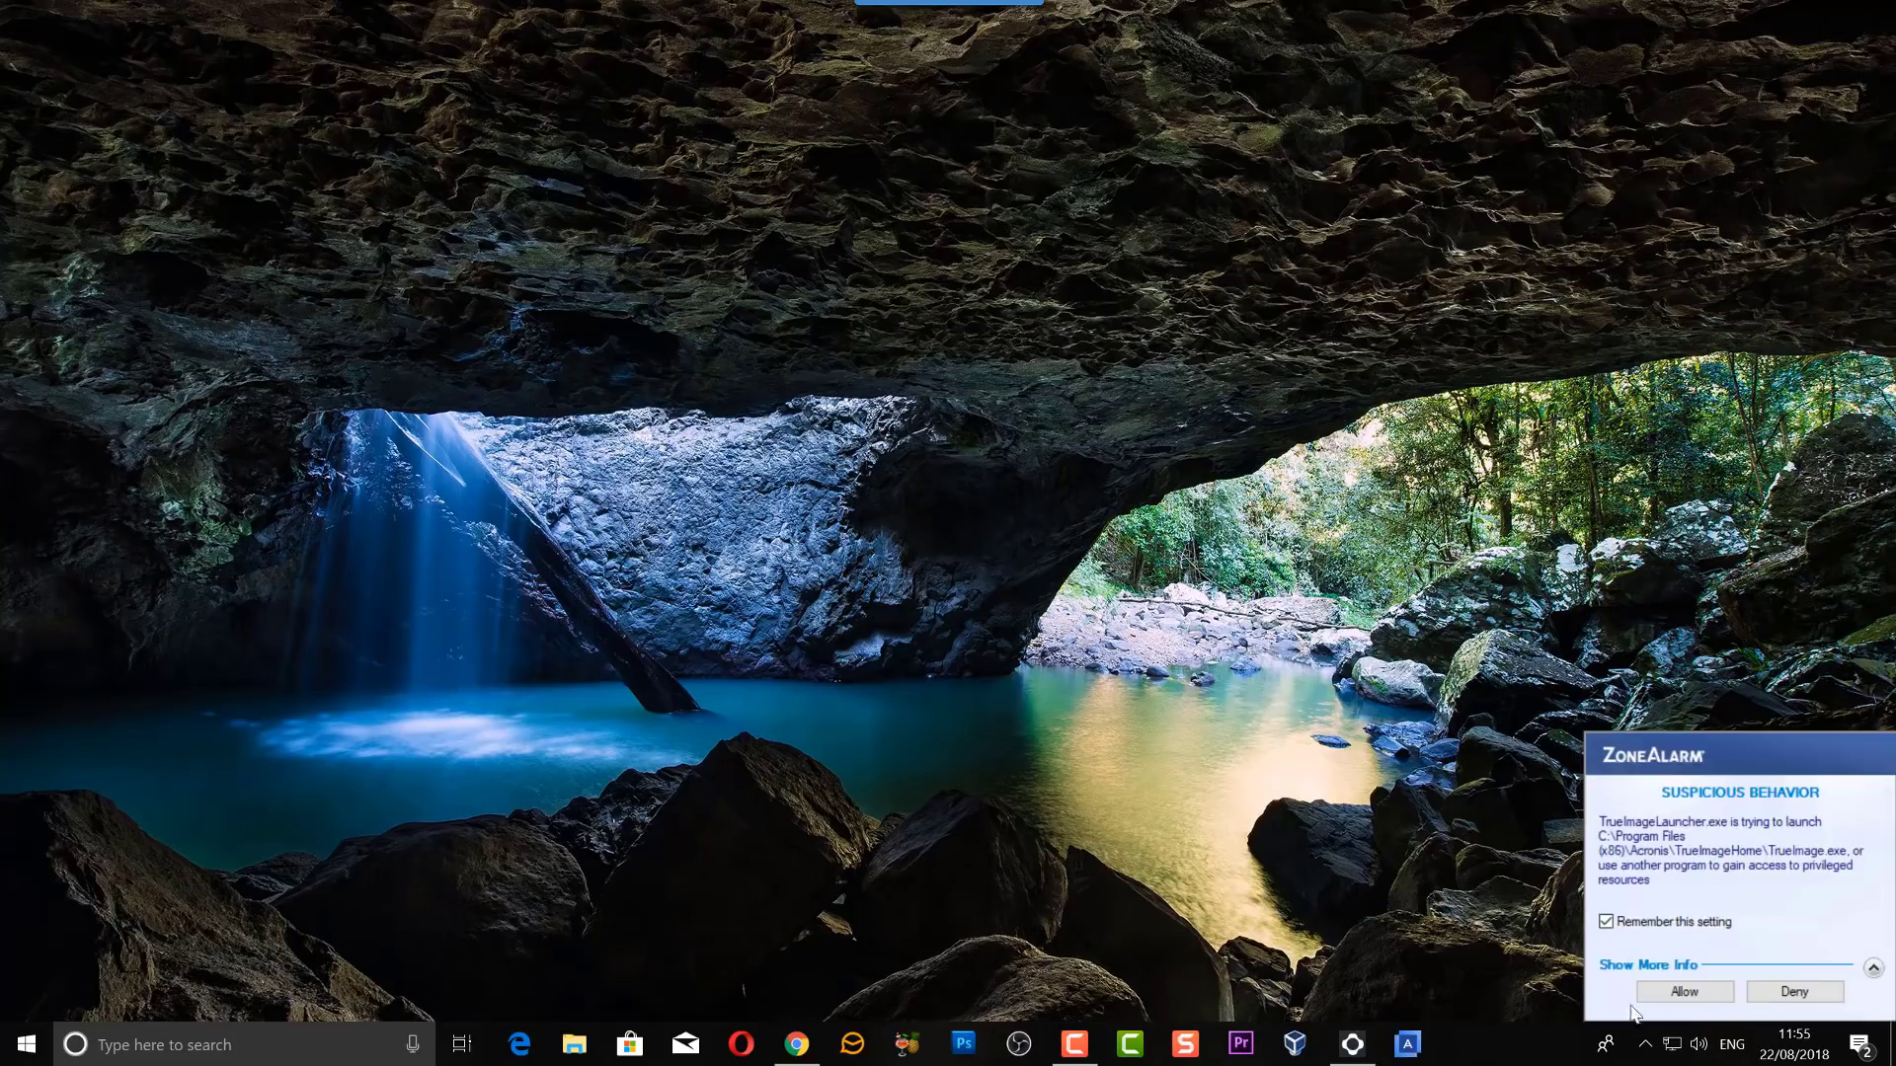
{"action": "left_click", "coordinate": [1685, 993]}
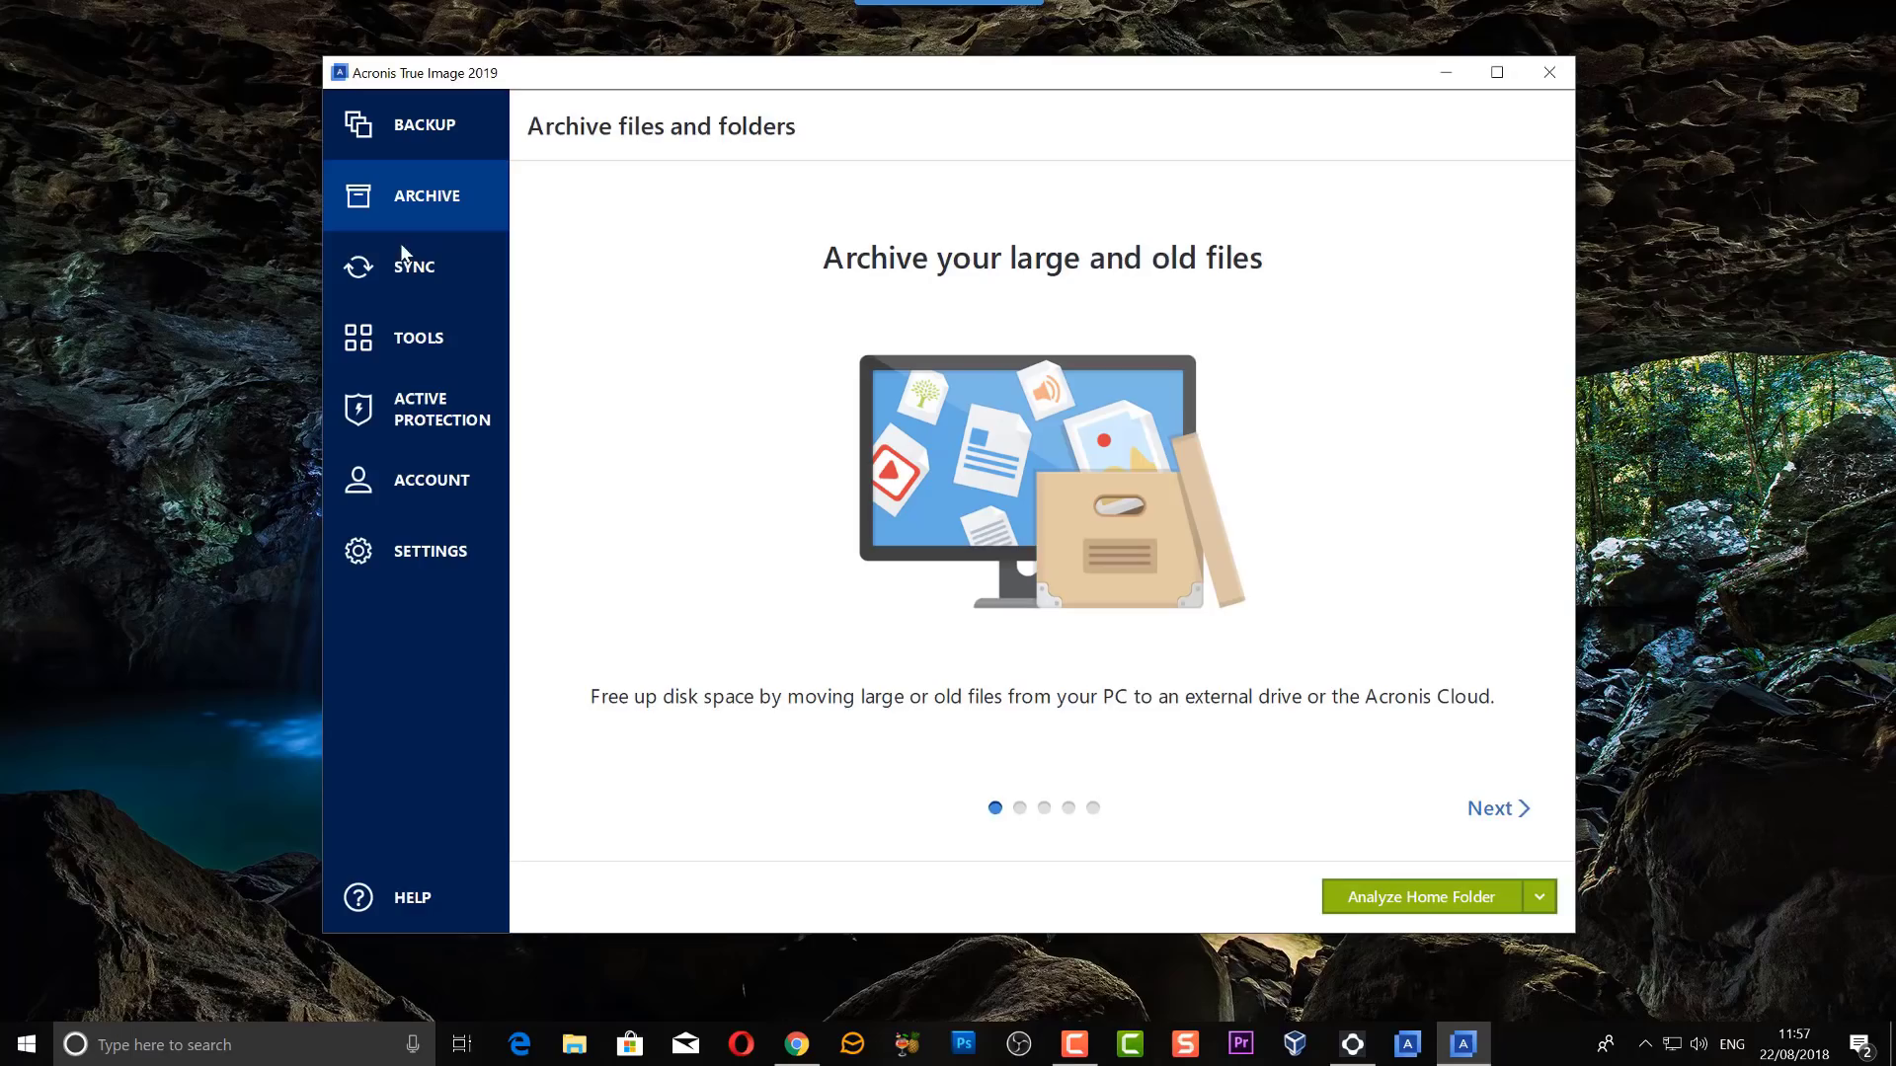
{"action": "left_click", "coordinate": [1496, 812]}
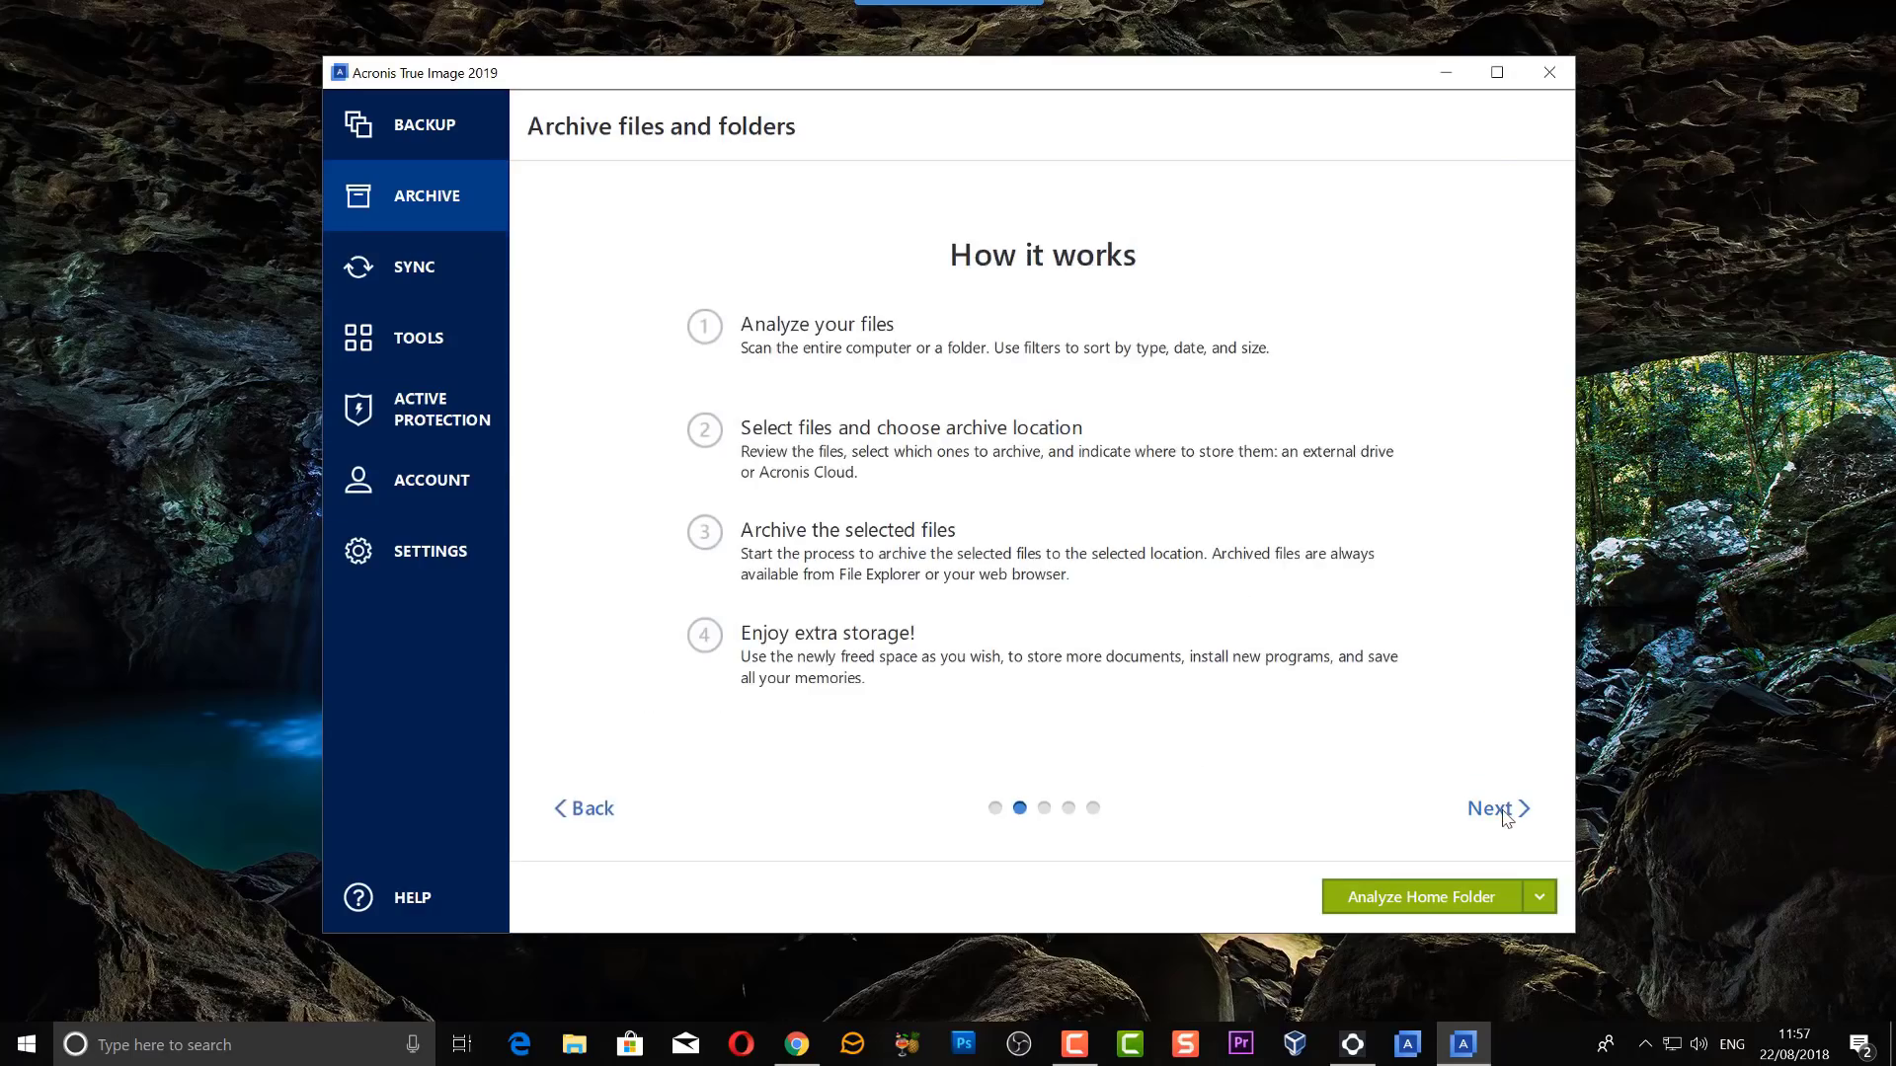
{"action": "left_click", "coordinate": [1502, 810]}
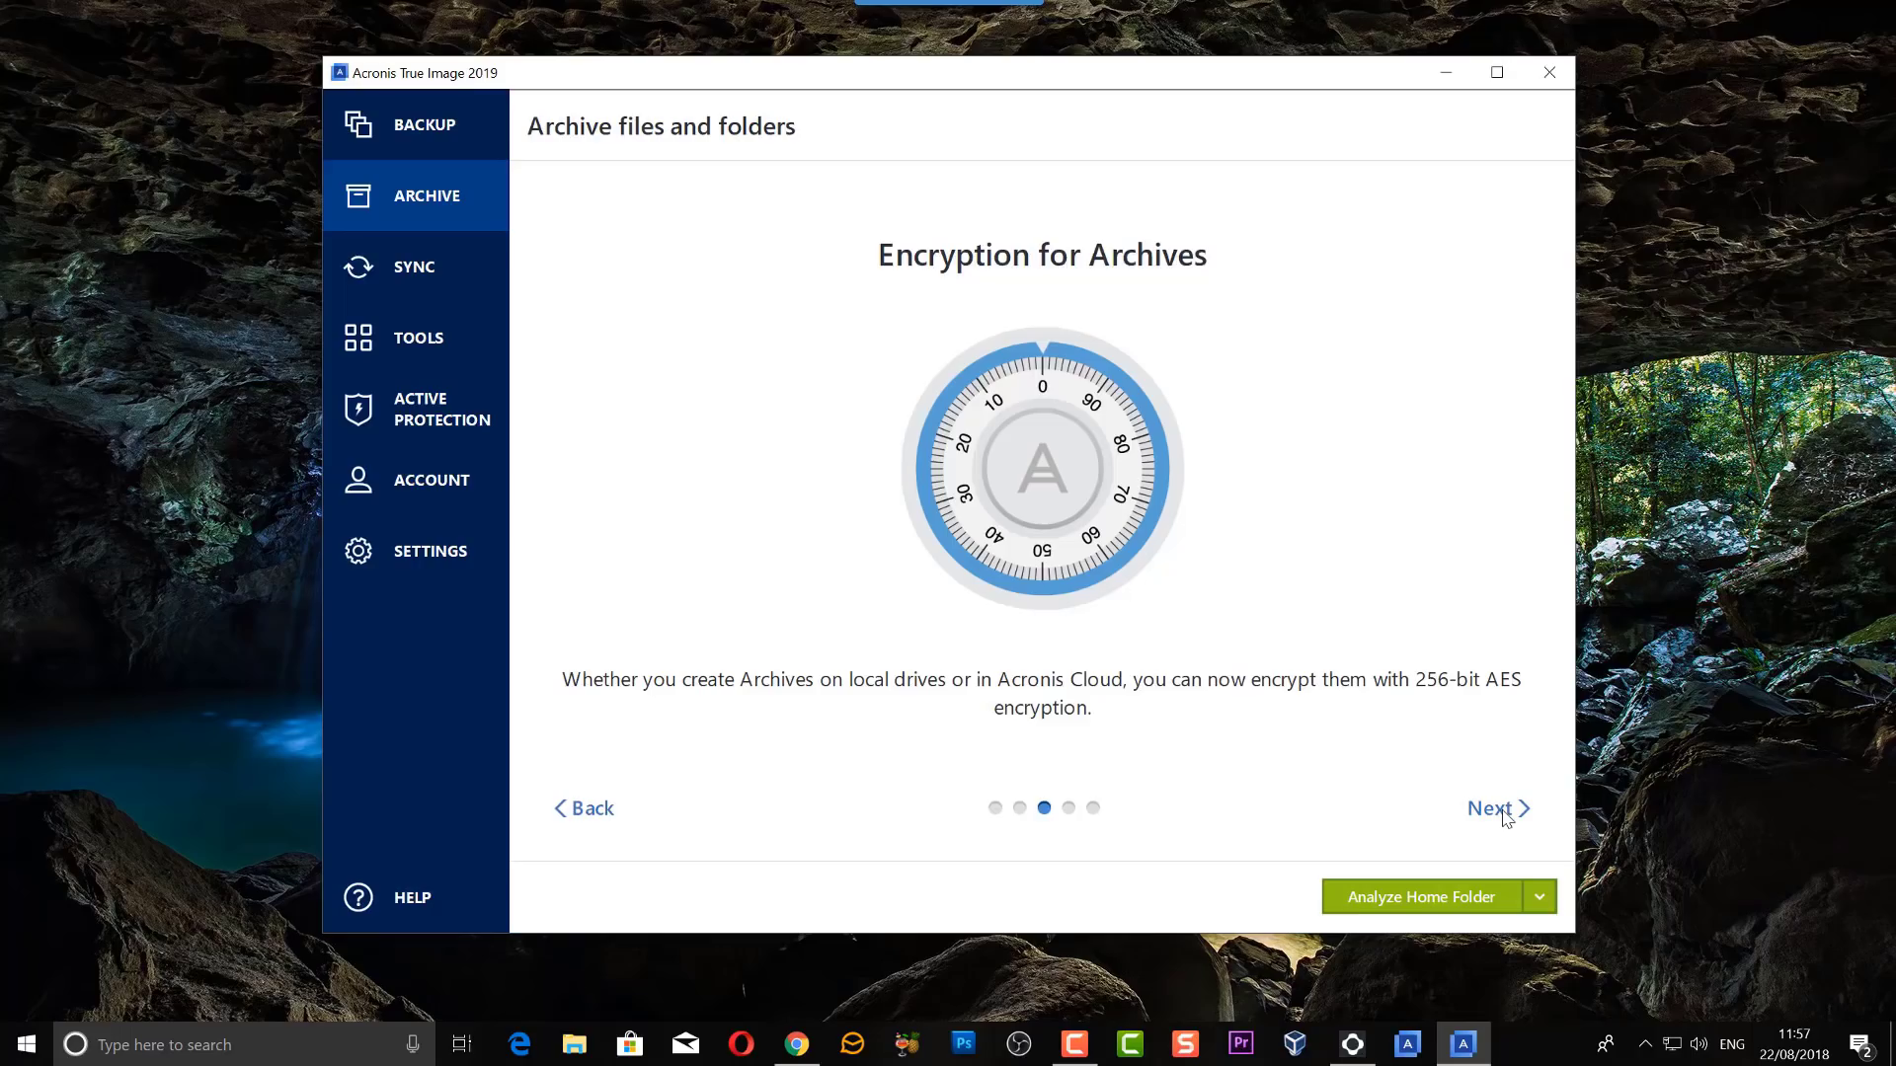
{"action": "left_click", "coordinate": [1503, 811]}
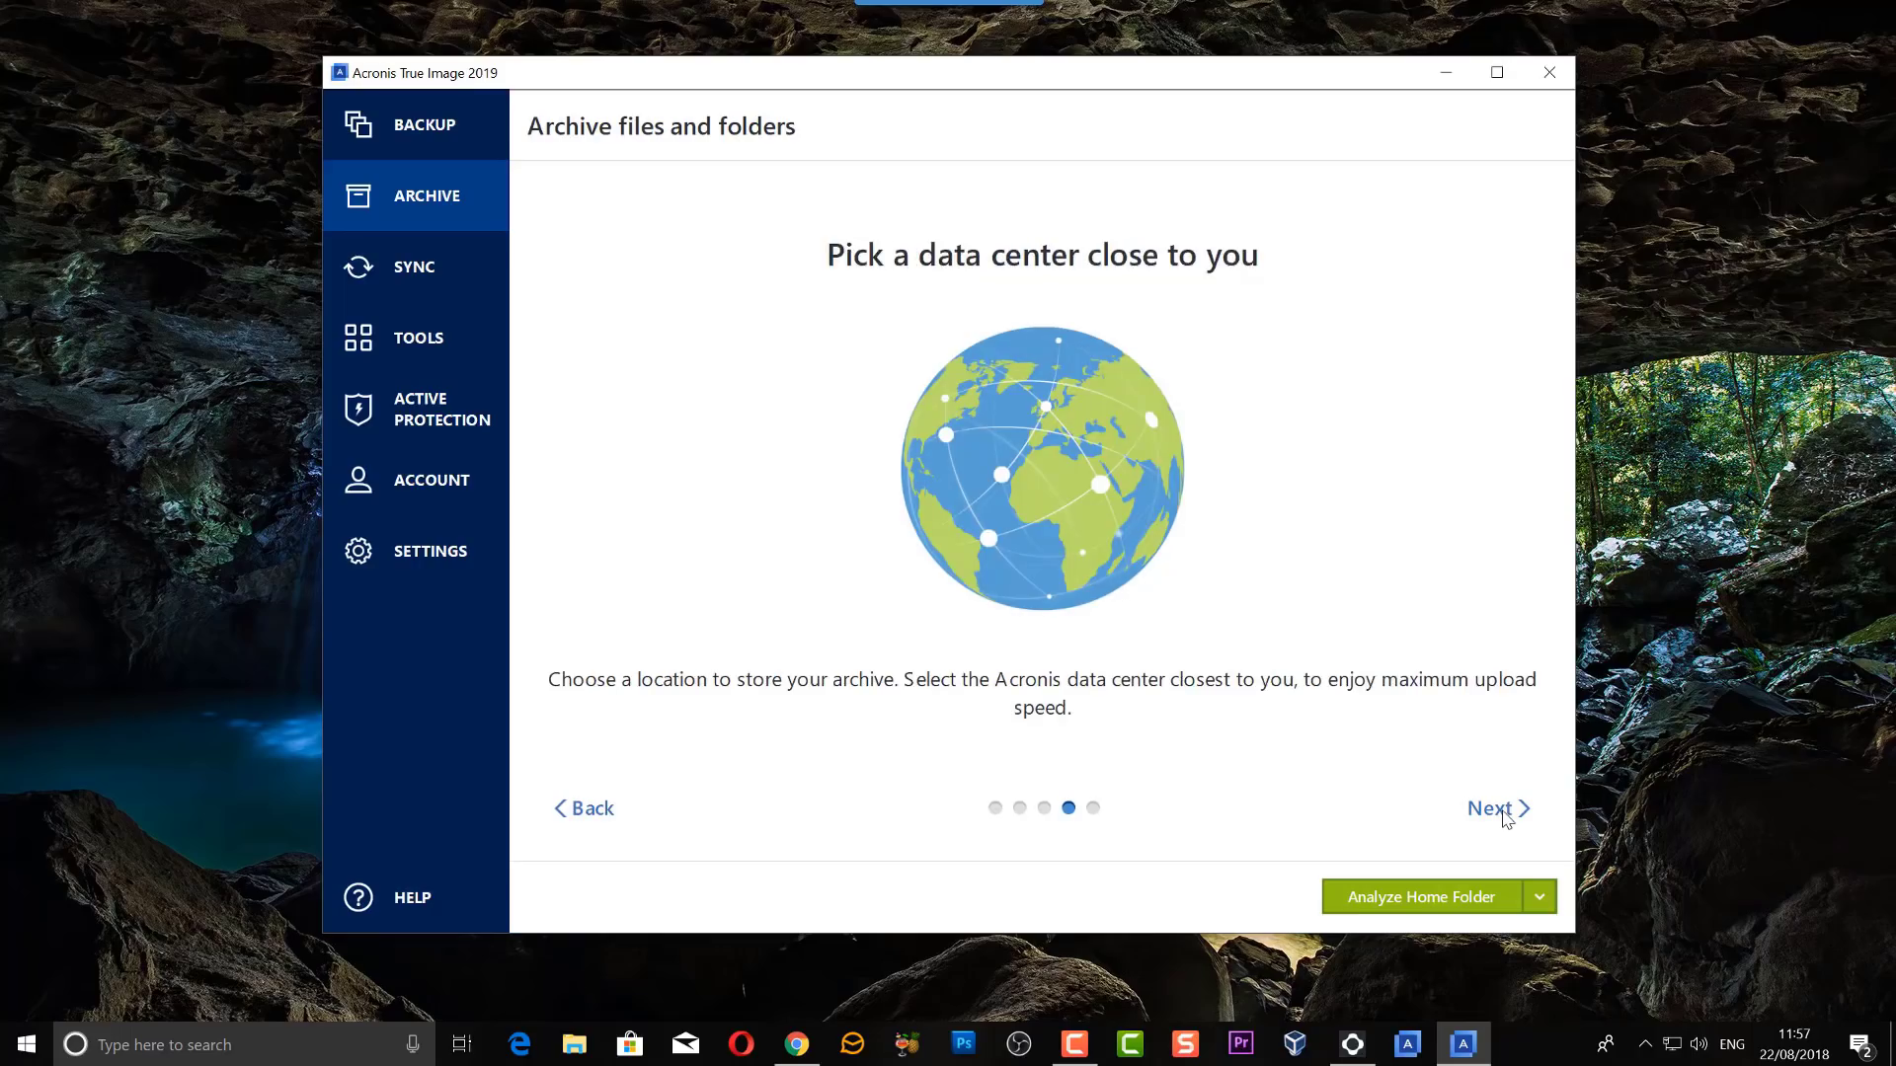
{"action": "left_click", "coordinate": [1503, 812]}
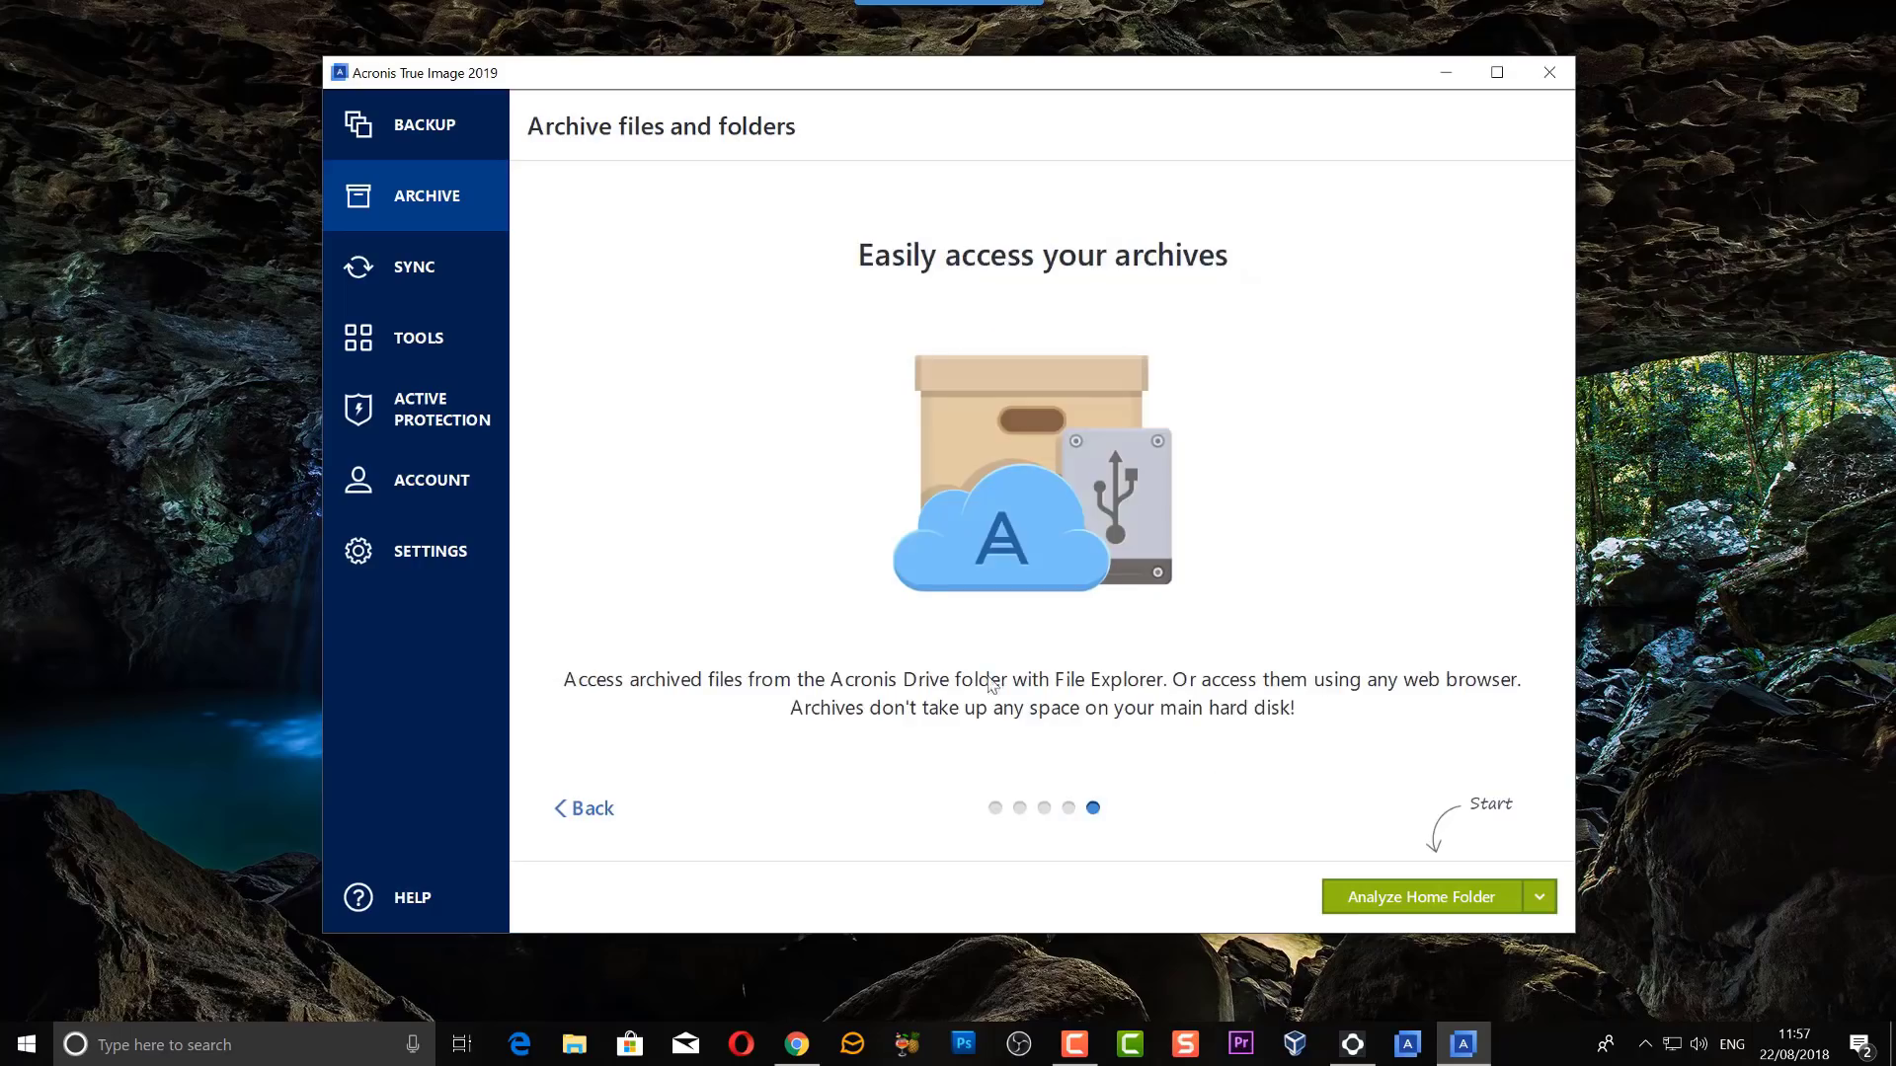
{"action": "left_click", "coordinate": [390, 272]}
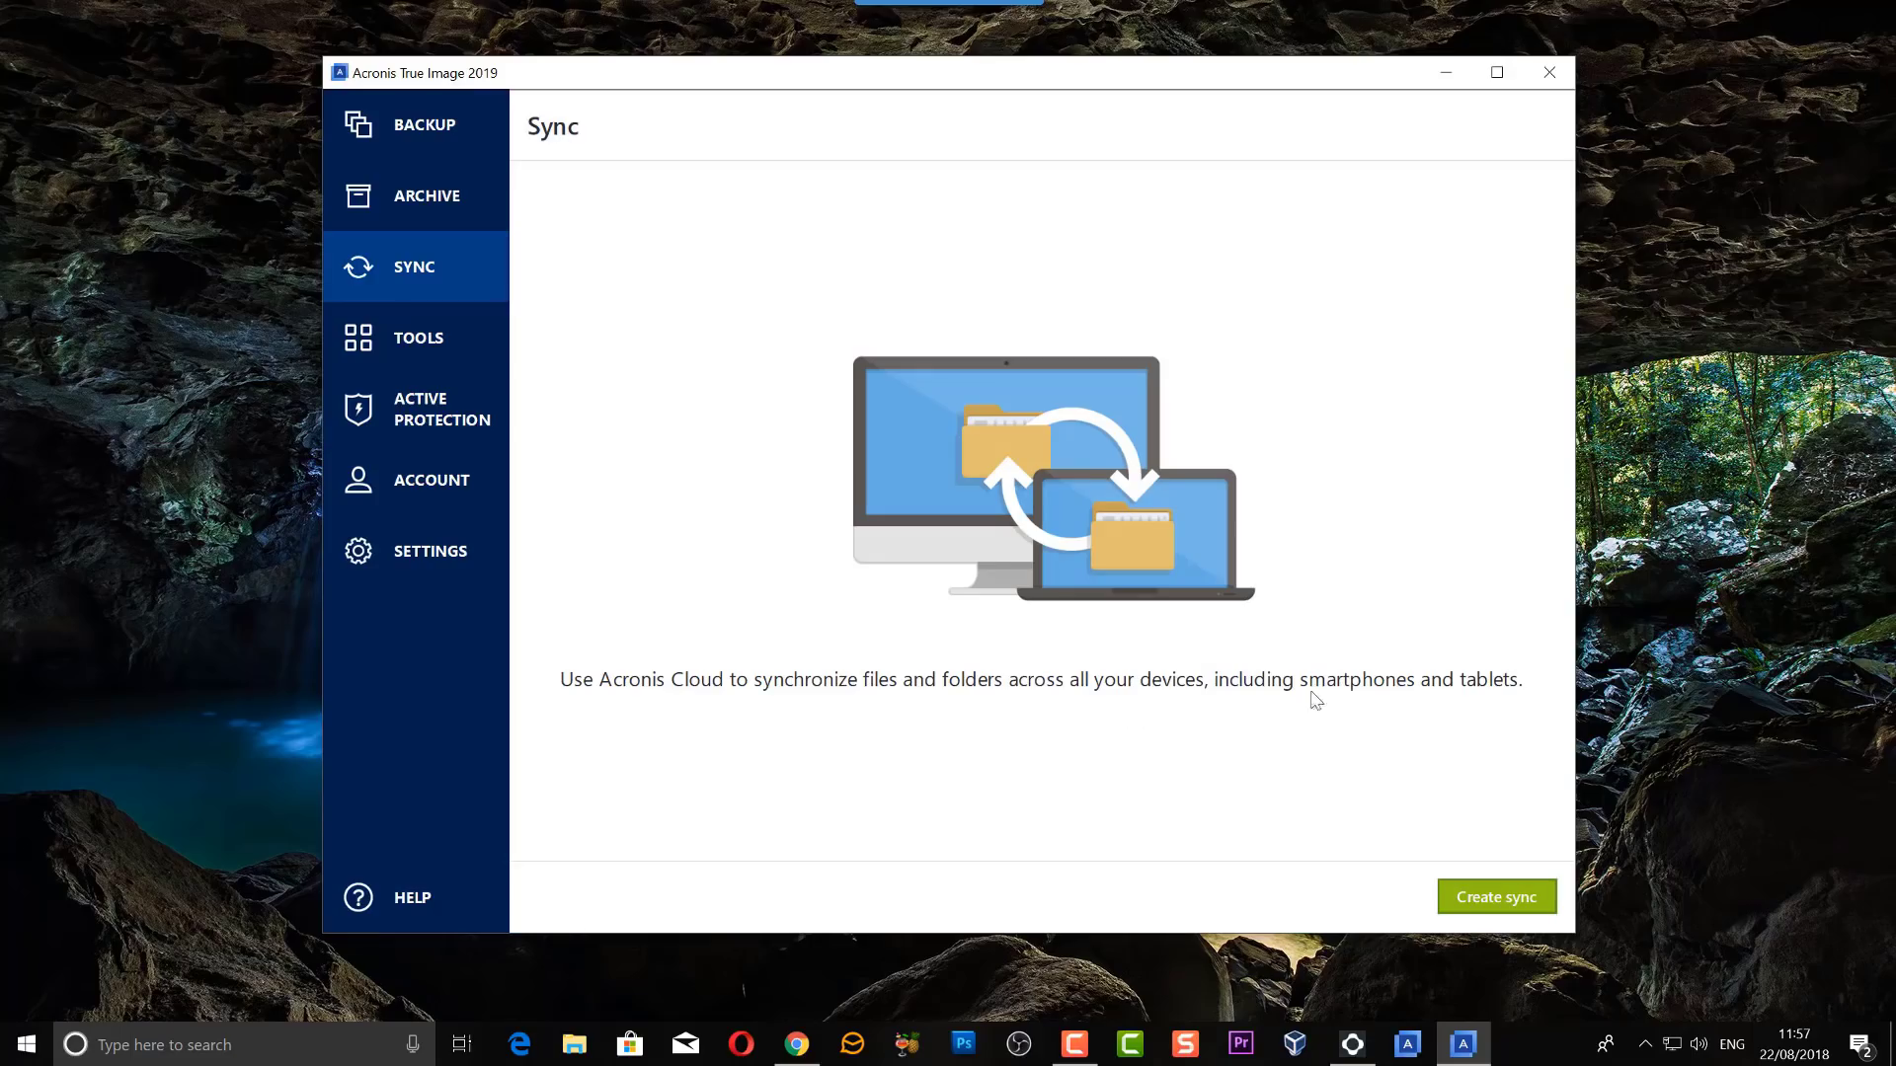
Open Tools and scroll past Clone Disk, Rescue Media Builder, Secure Zone and DriveCleanser to All tools
{"action": "left_click", "coordinate": [431, 347]}
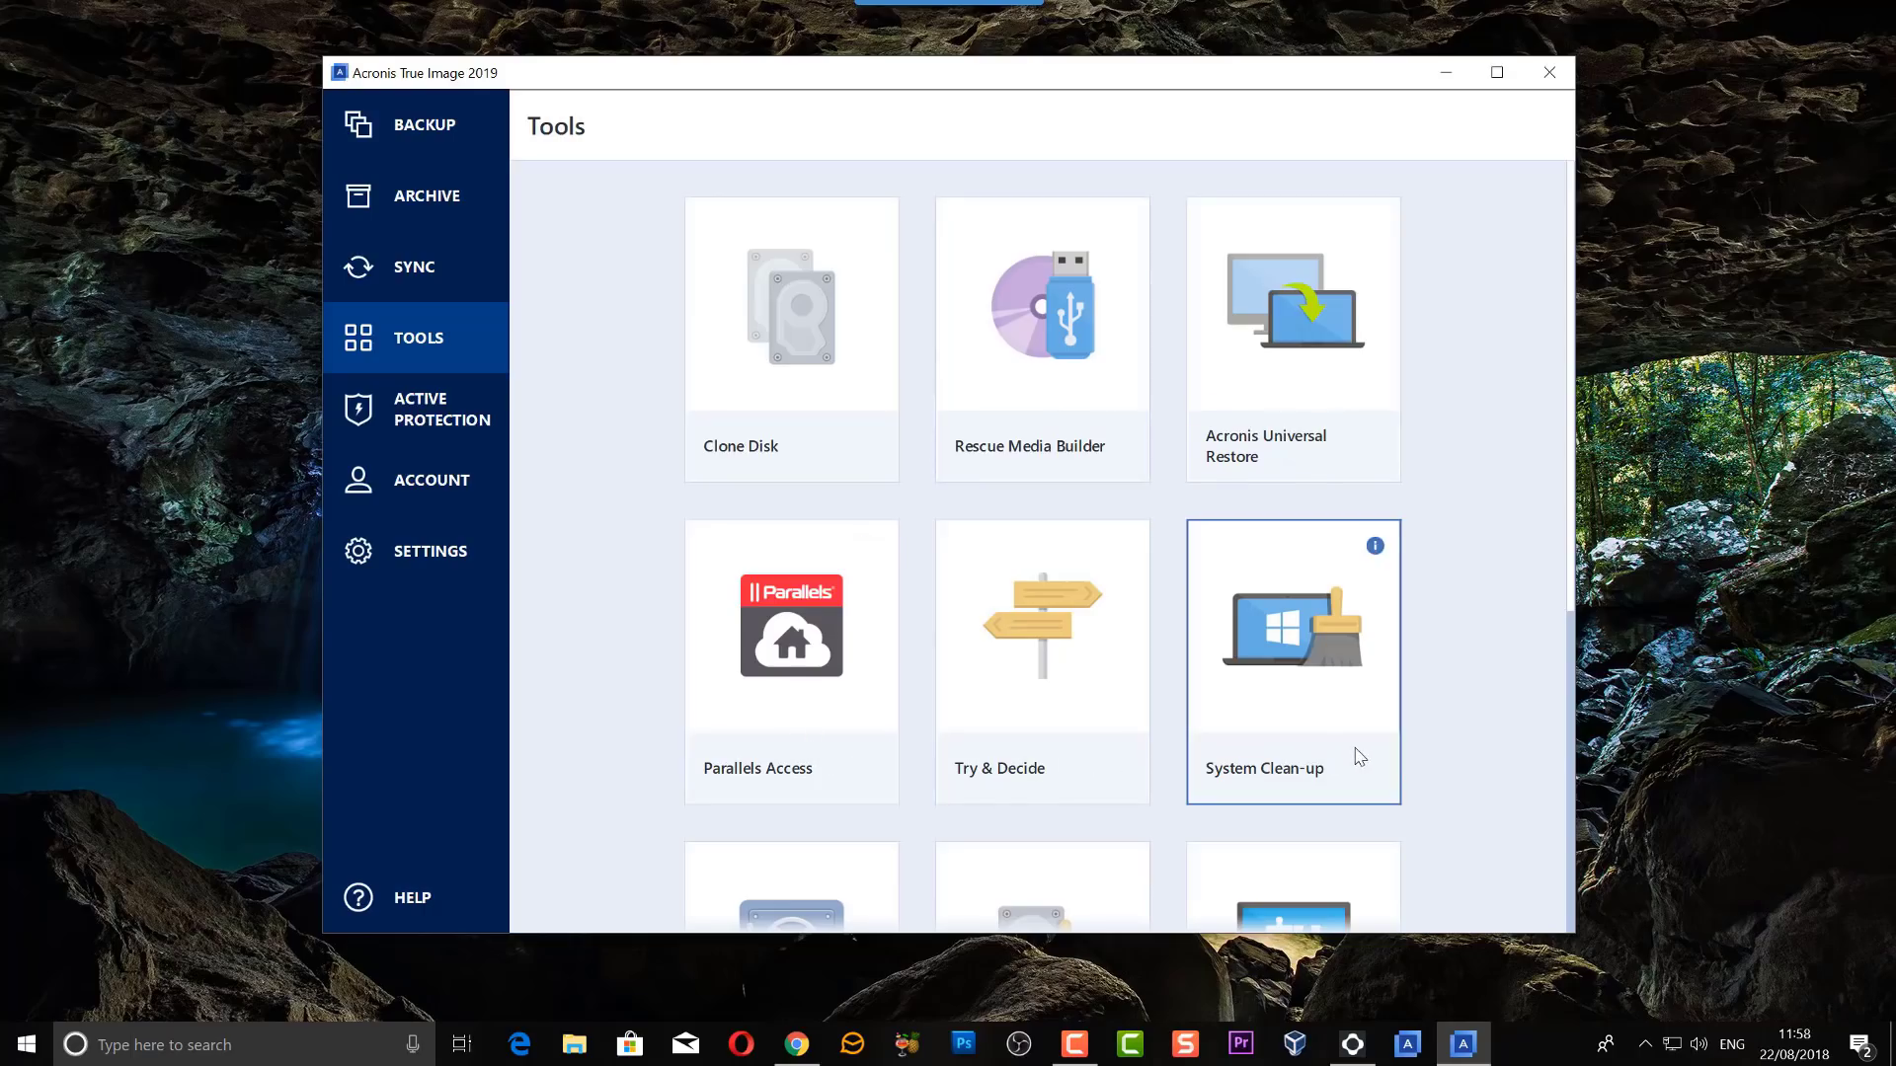
{"action": "scroll", "coordinate": [1356, 750], "scroll_direction": "down", "scroll_amount": 1}
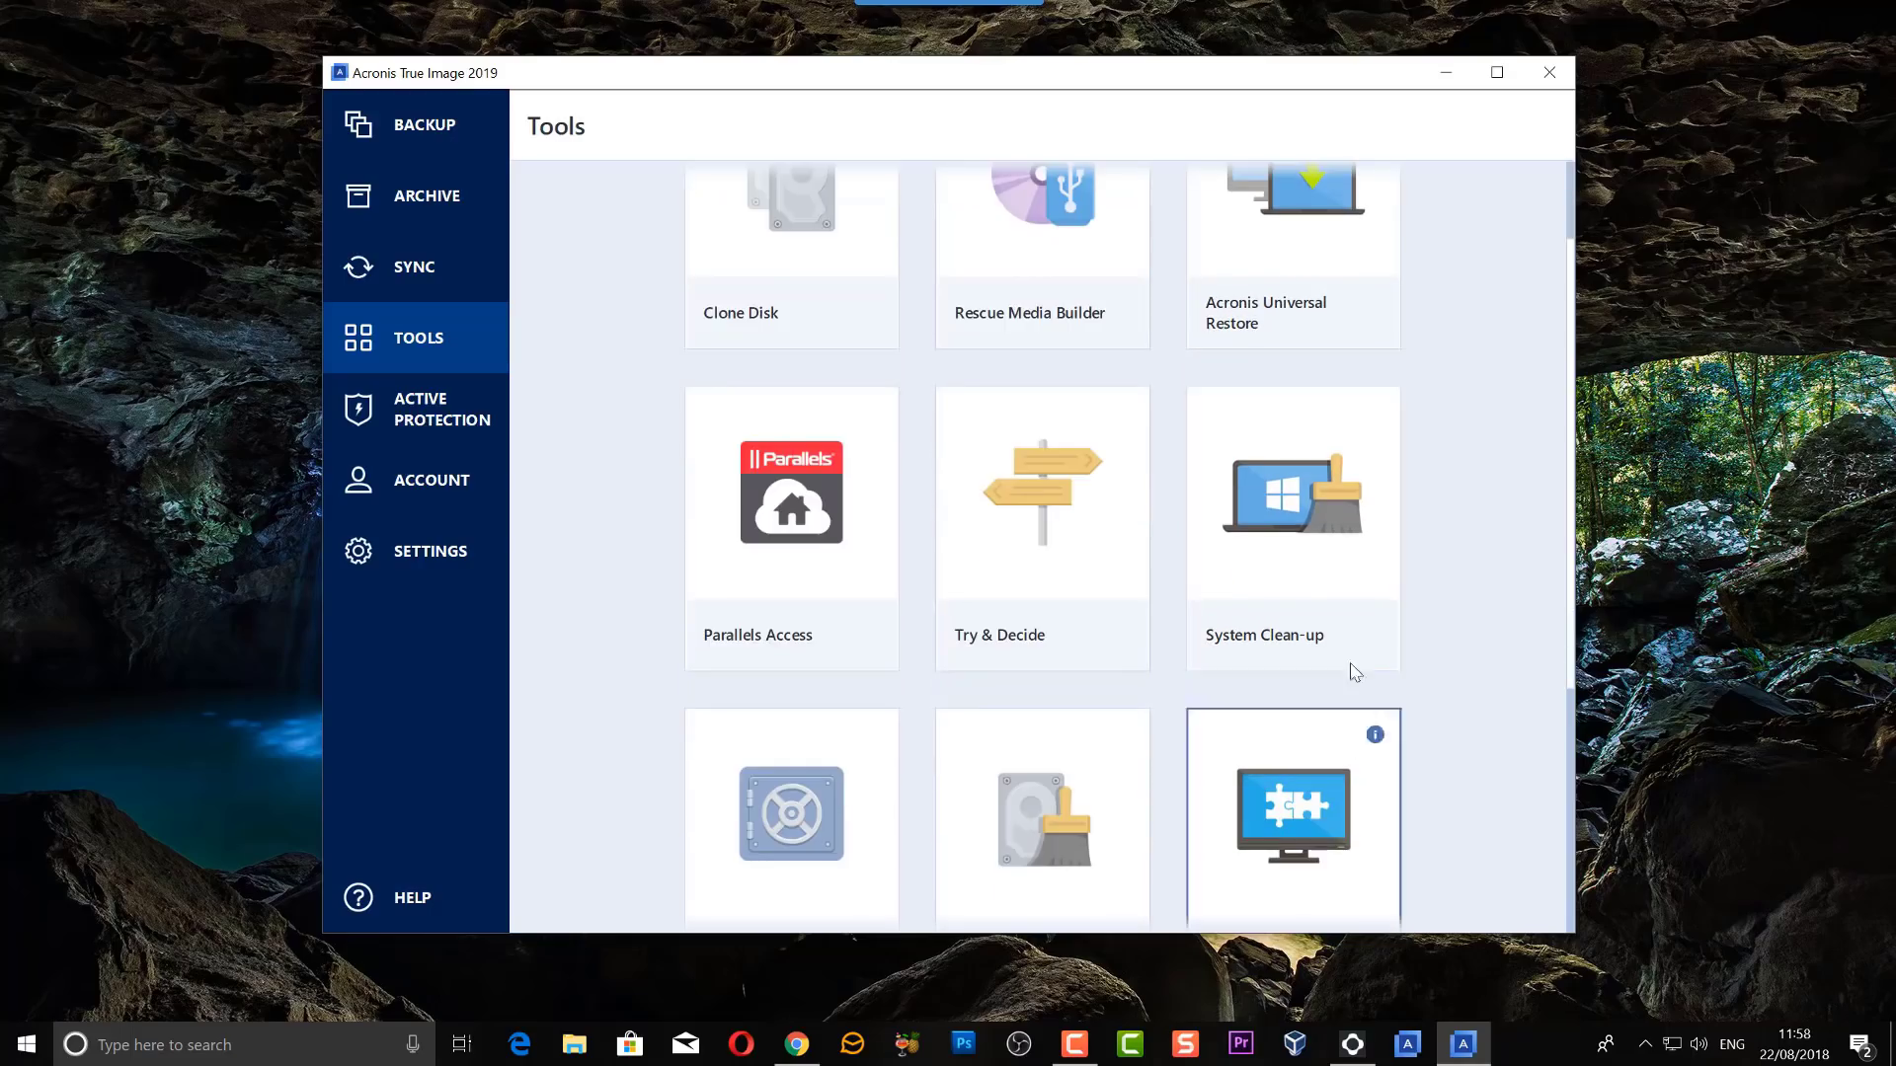
{"action": "scroll", "coordinate": [1350, 599], "scroll_direction": "down", "scroll_amount": 2}
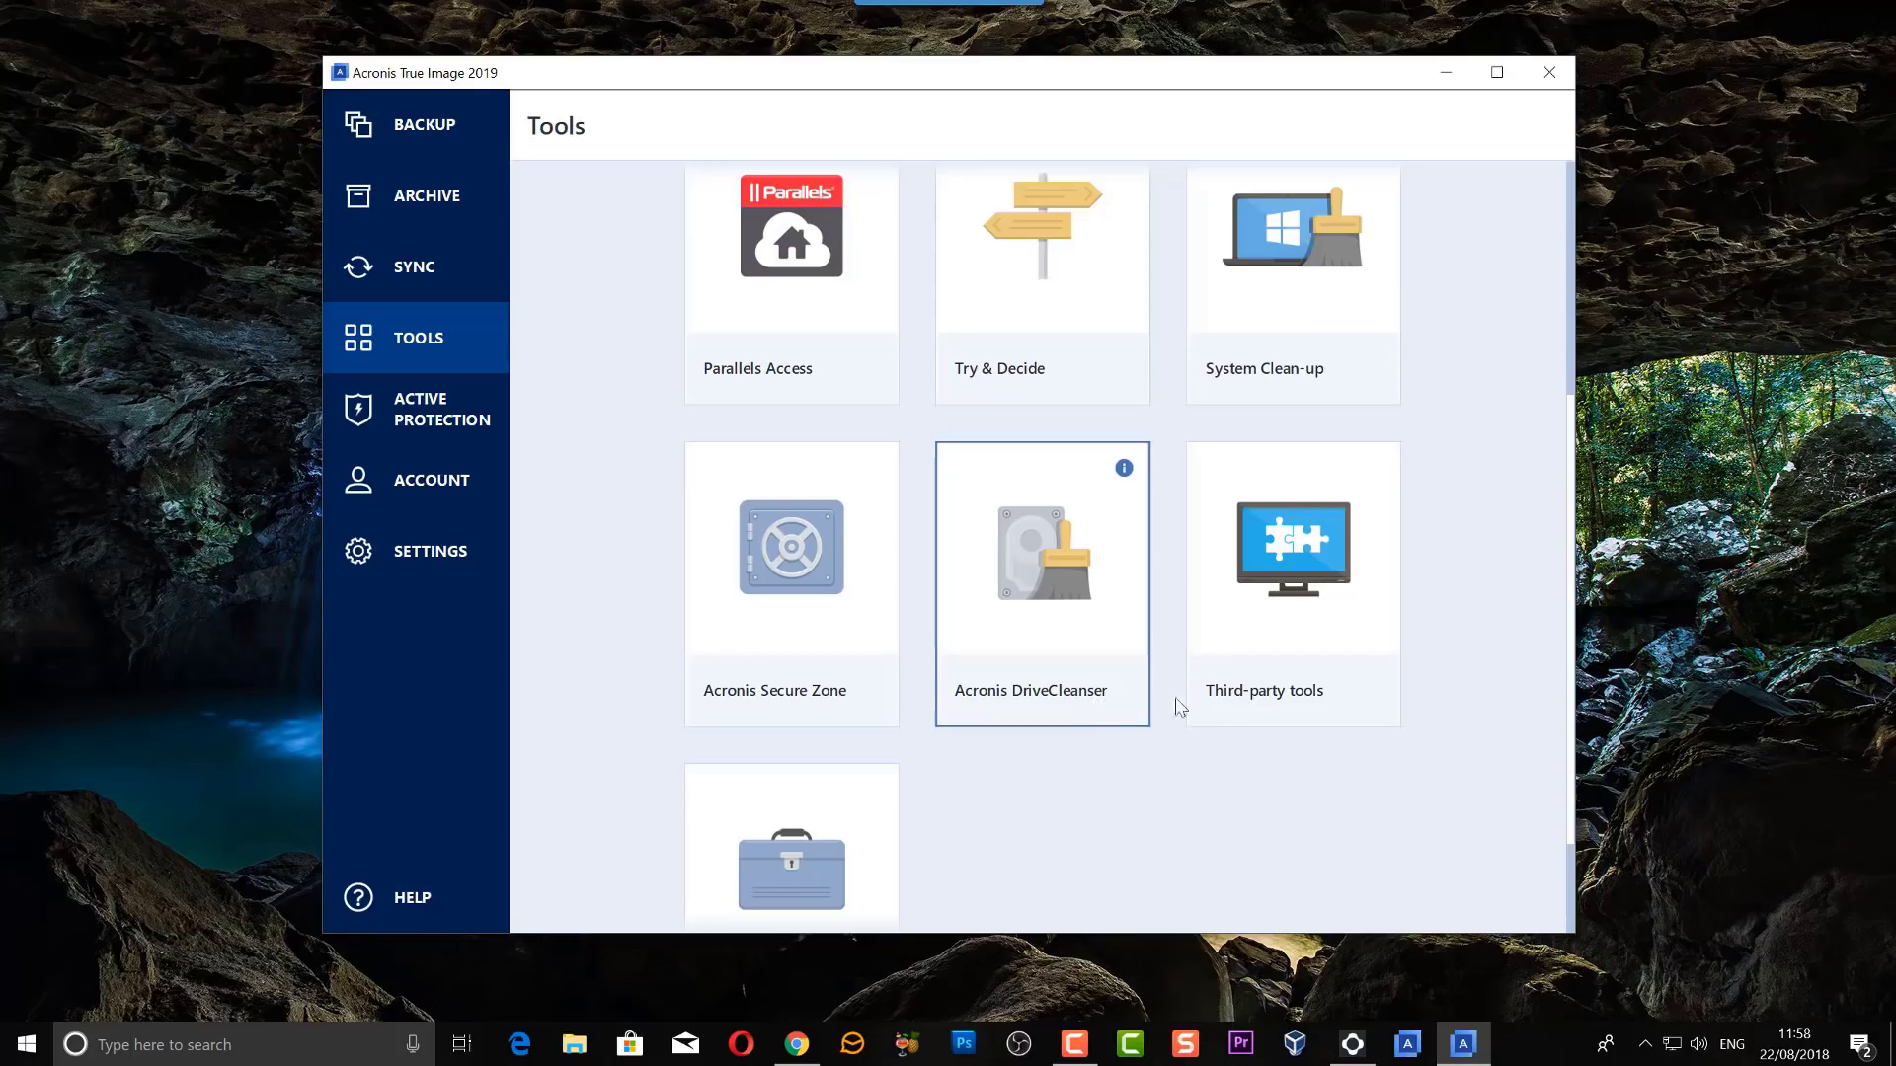
{"action": "scroll", "coordinate": [1315, 697], "scroll_direction": "down", "scroll_amount": 2}
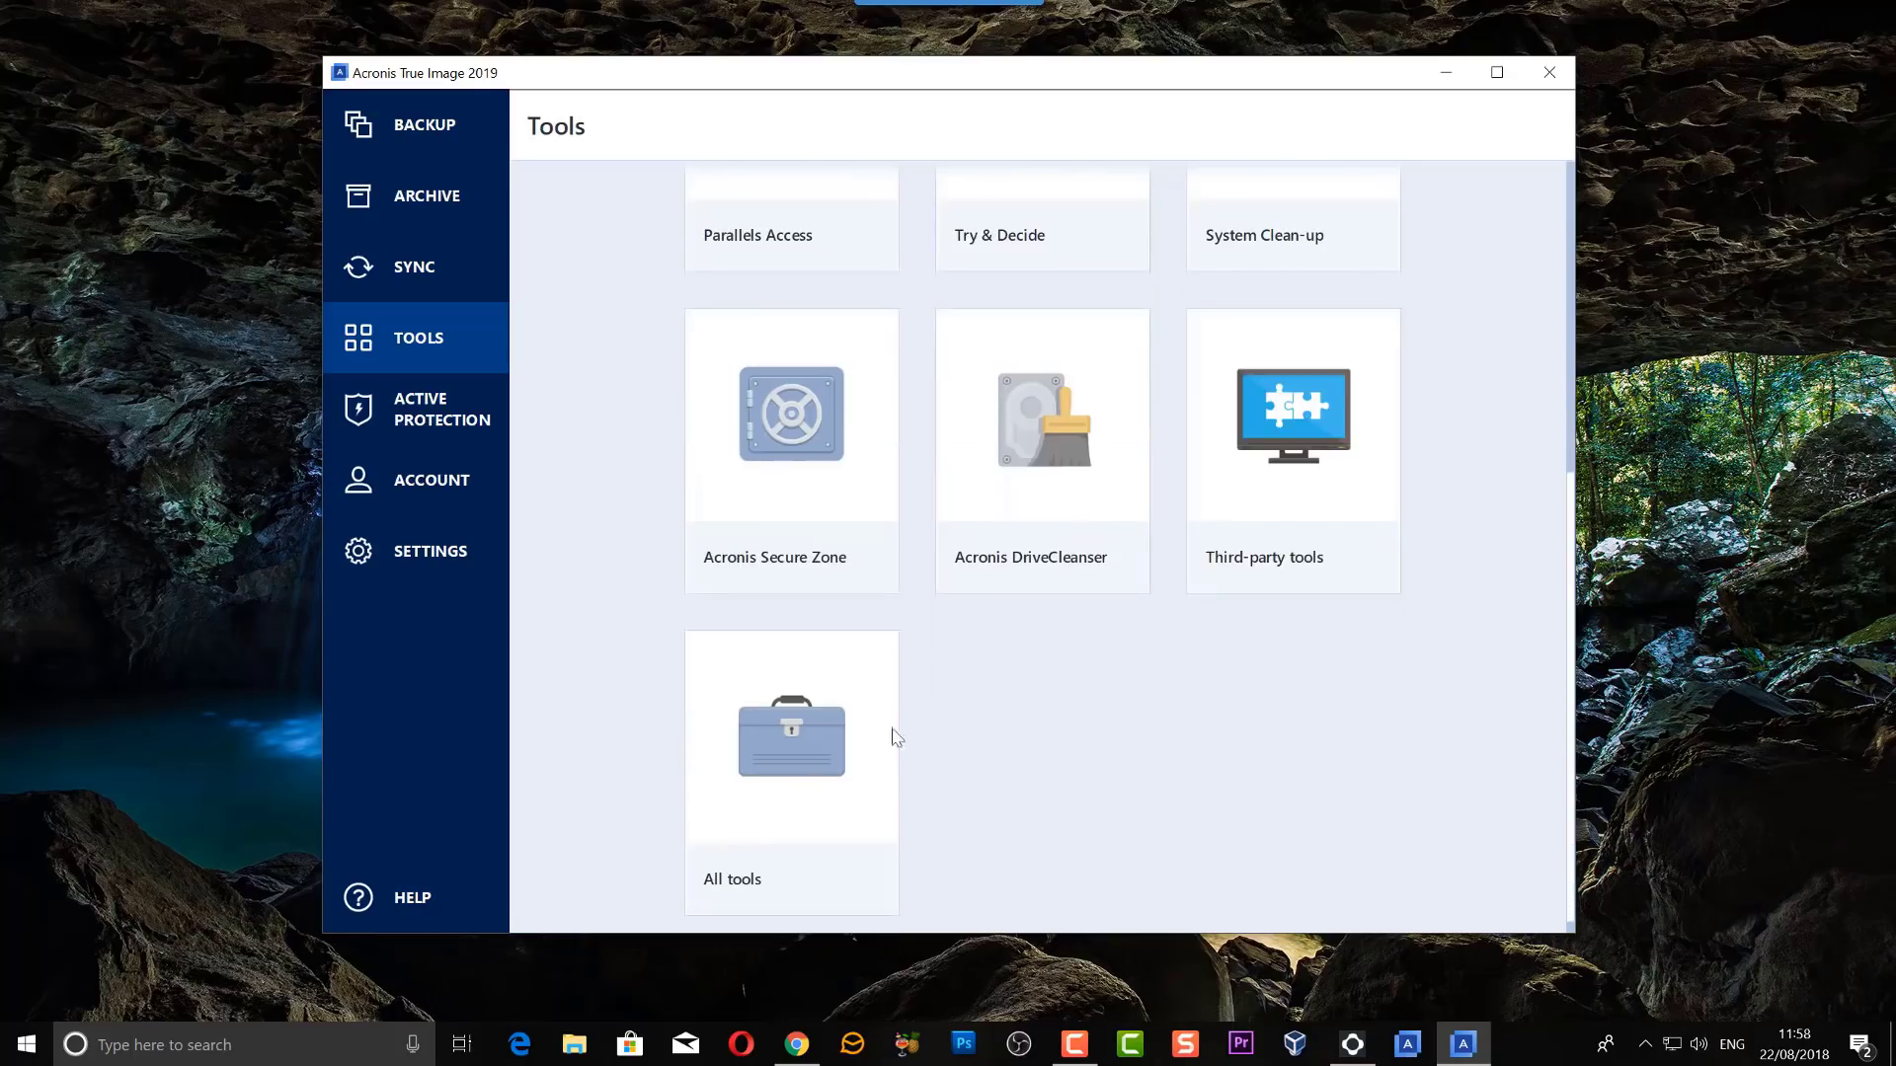
{"action": "left_click", "coordinate": [790, 778]}
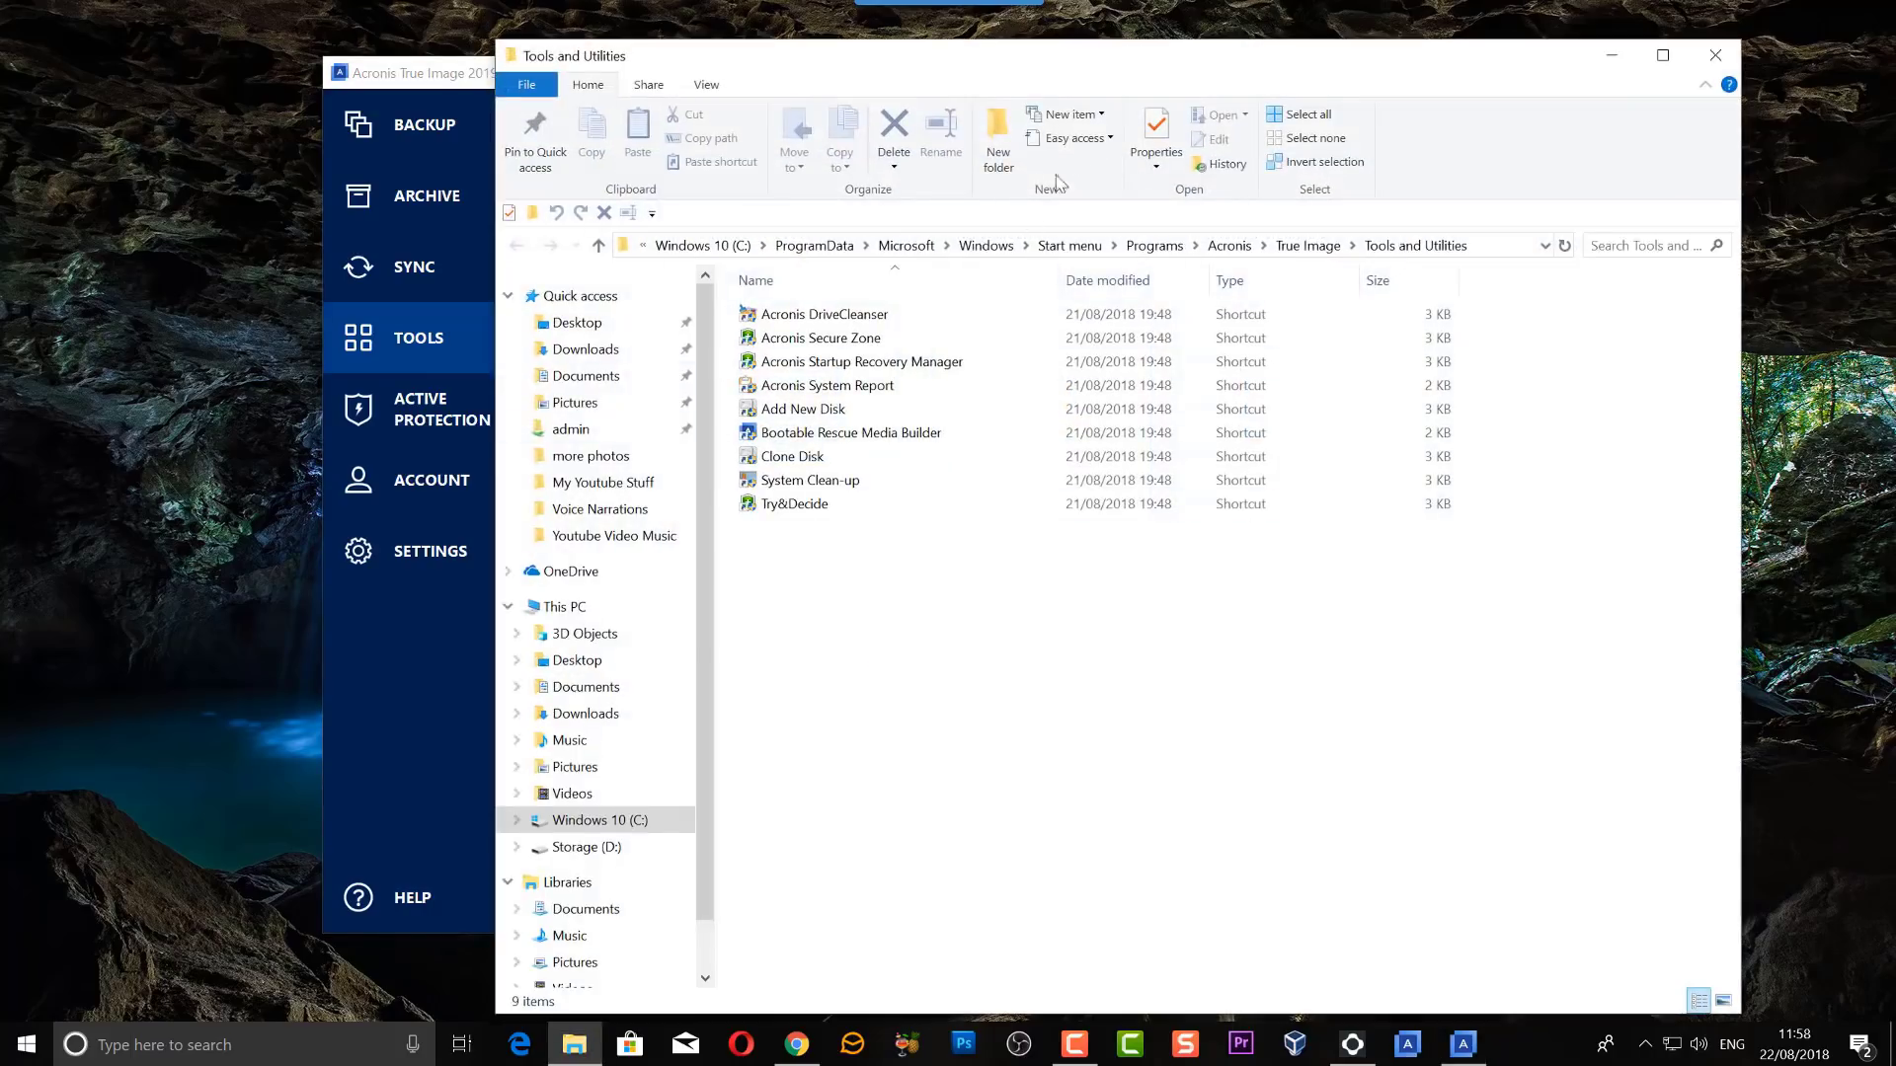
{"action": "left_click_drag", "start_coordinate": [1175, 66], "coordinate": [1015, 42]}
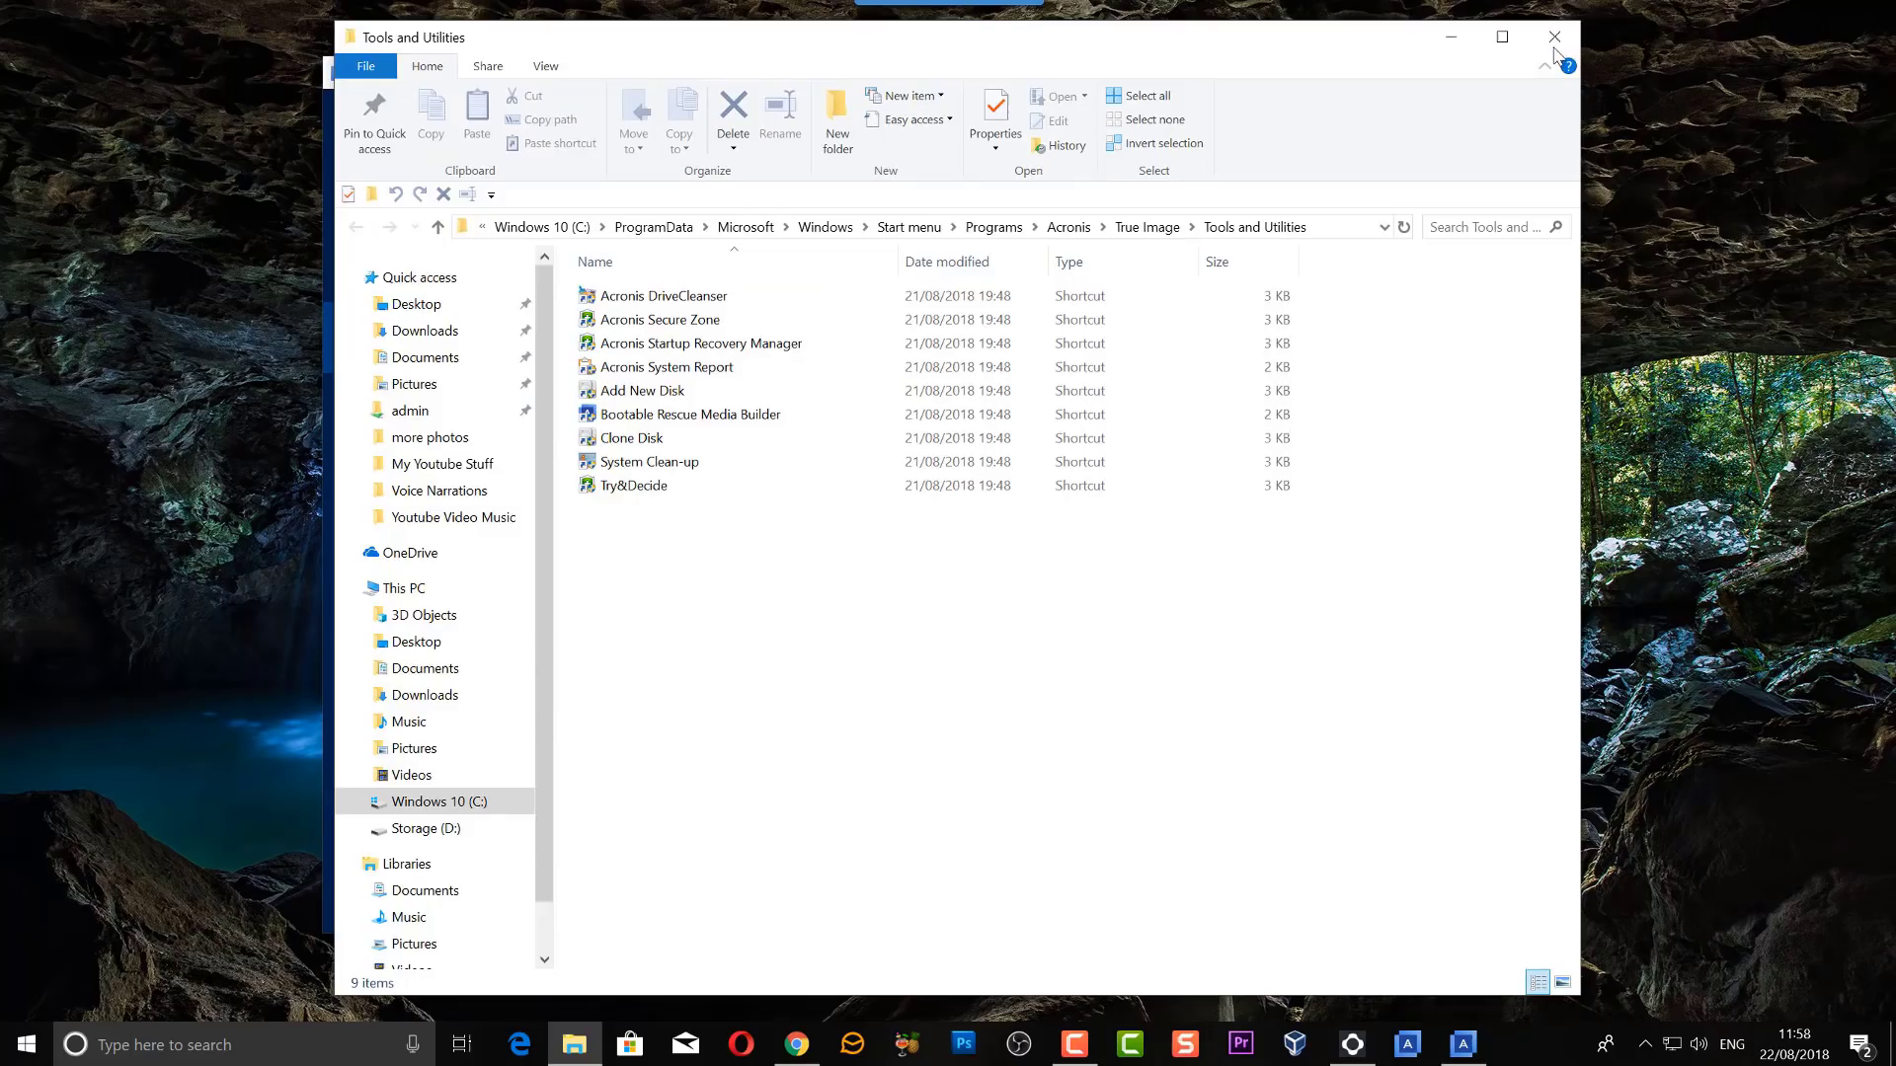
{"action": "left_click", "coordinate": [1555, 37]}
Open the Active Protection overview and look at its Activity log
{"action": "scroll", "coordinate": [1247, 608], "scroll_direction": "up", "scroll_amount": 2}
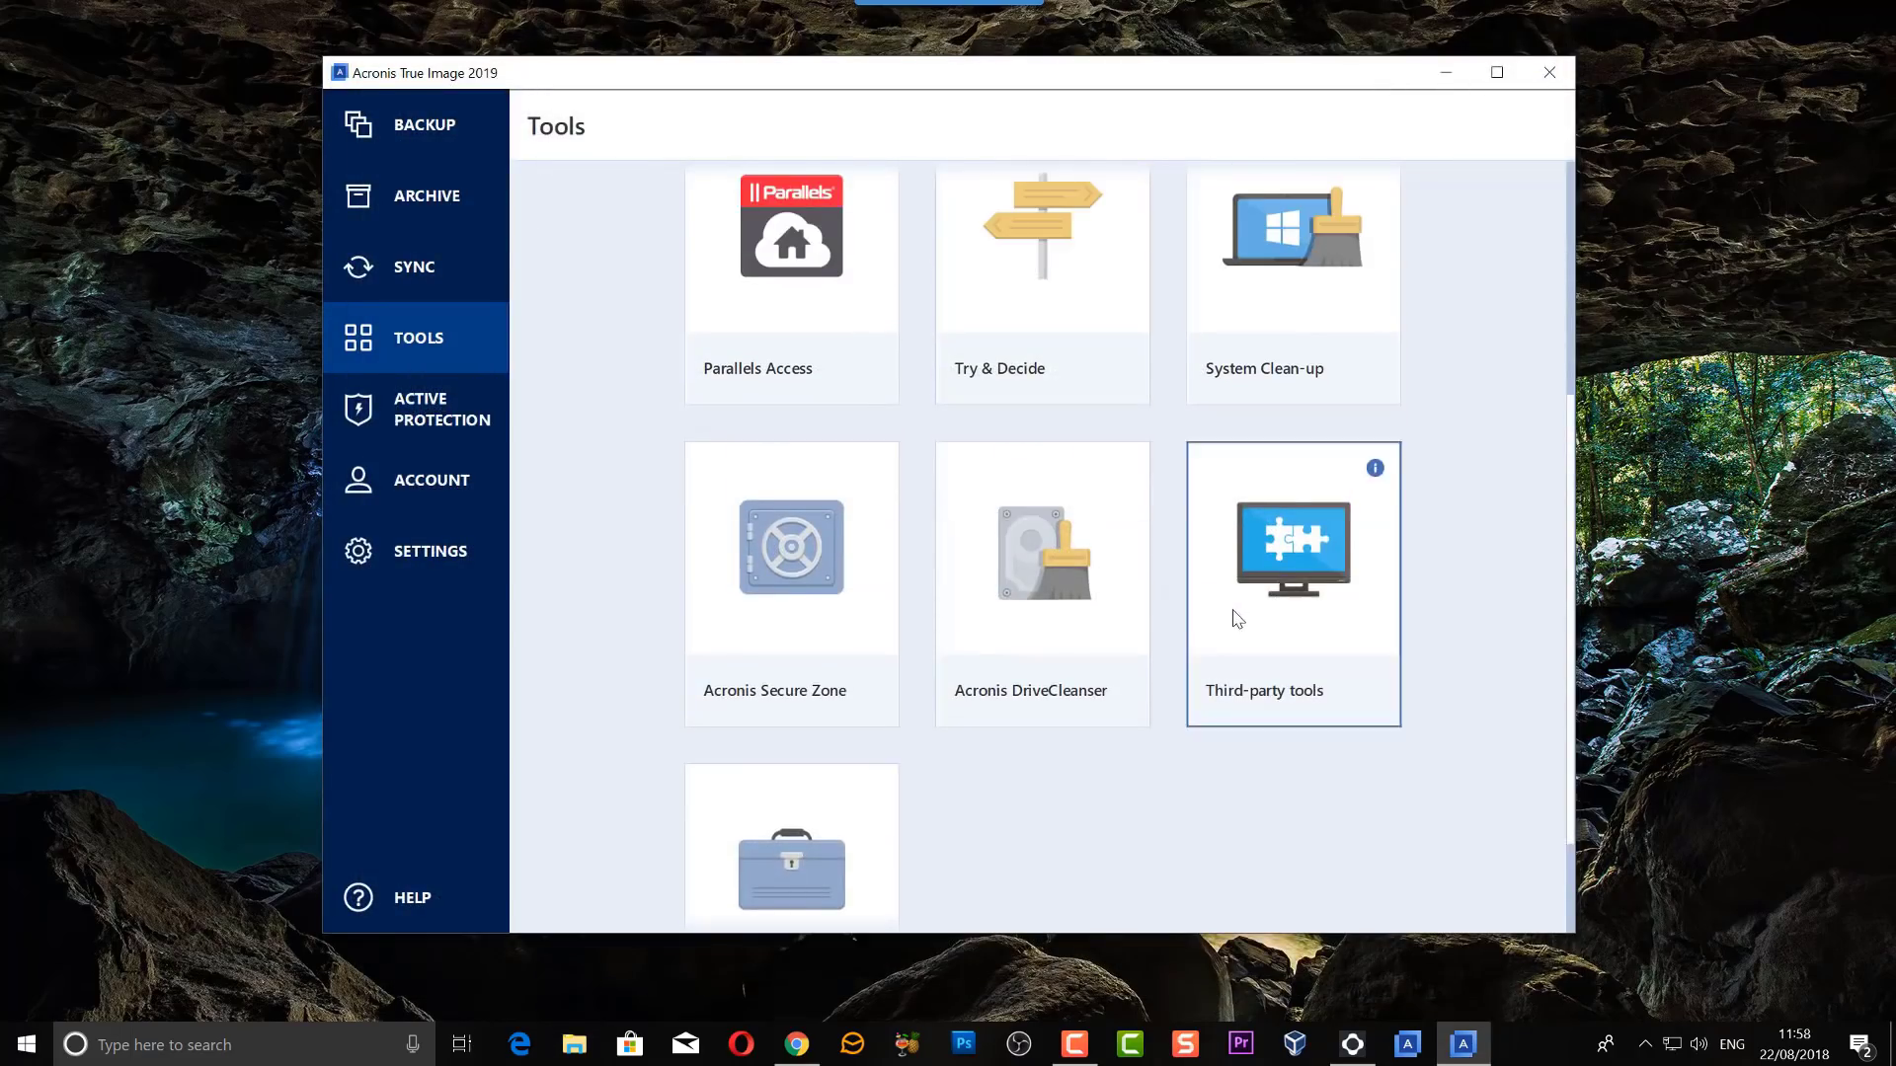
{"action": "left_click", "coordinate": [404, 424]}
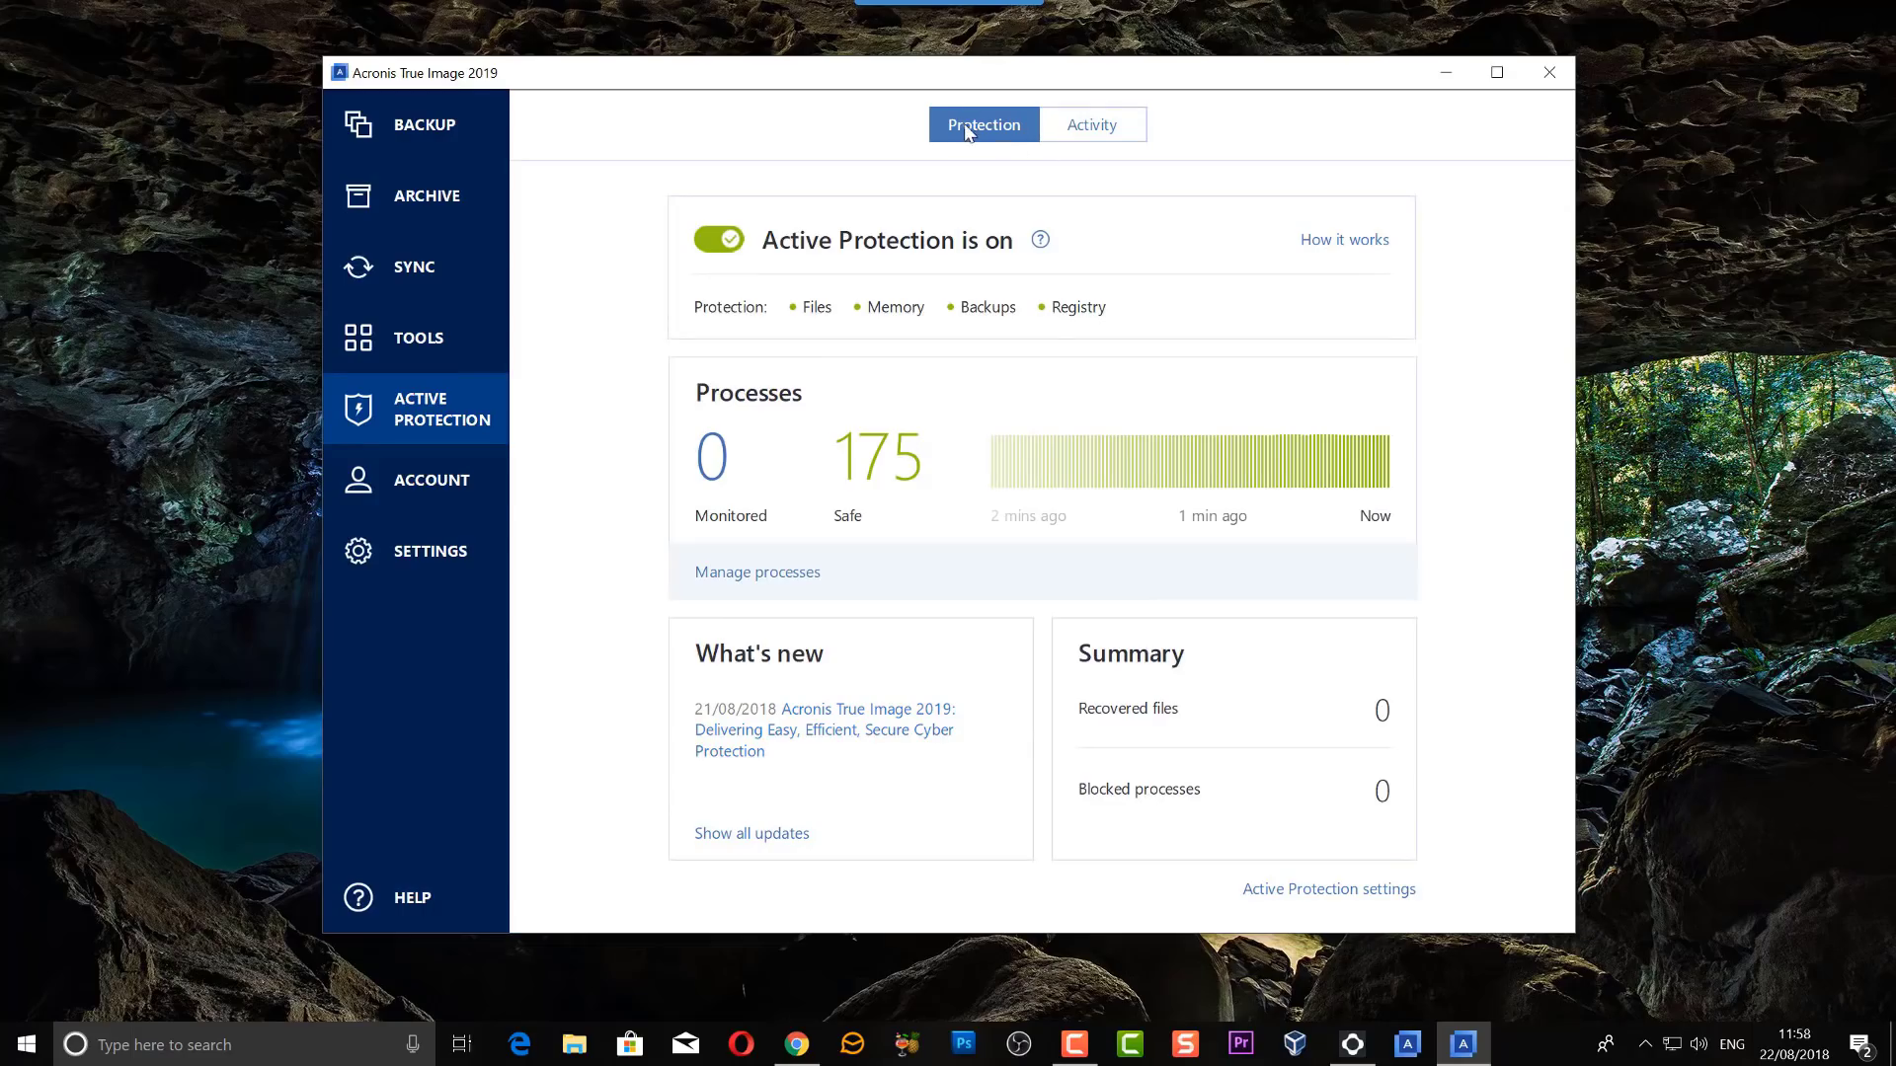
{"action": "left_click", "coordinate": [1086, 131]}
{"action": "left_click", "coordinate": [1010, 126]}
Review the Active Protection settings and the empty ransomware exclusions list, then go back to the overview
{"action": "left_click", "coordinate": [1314, 892]}
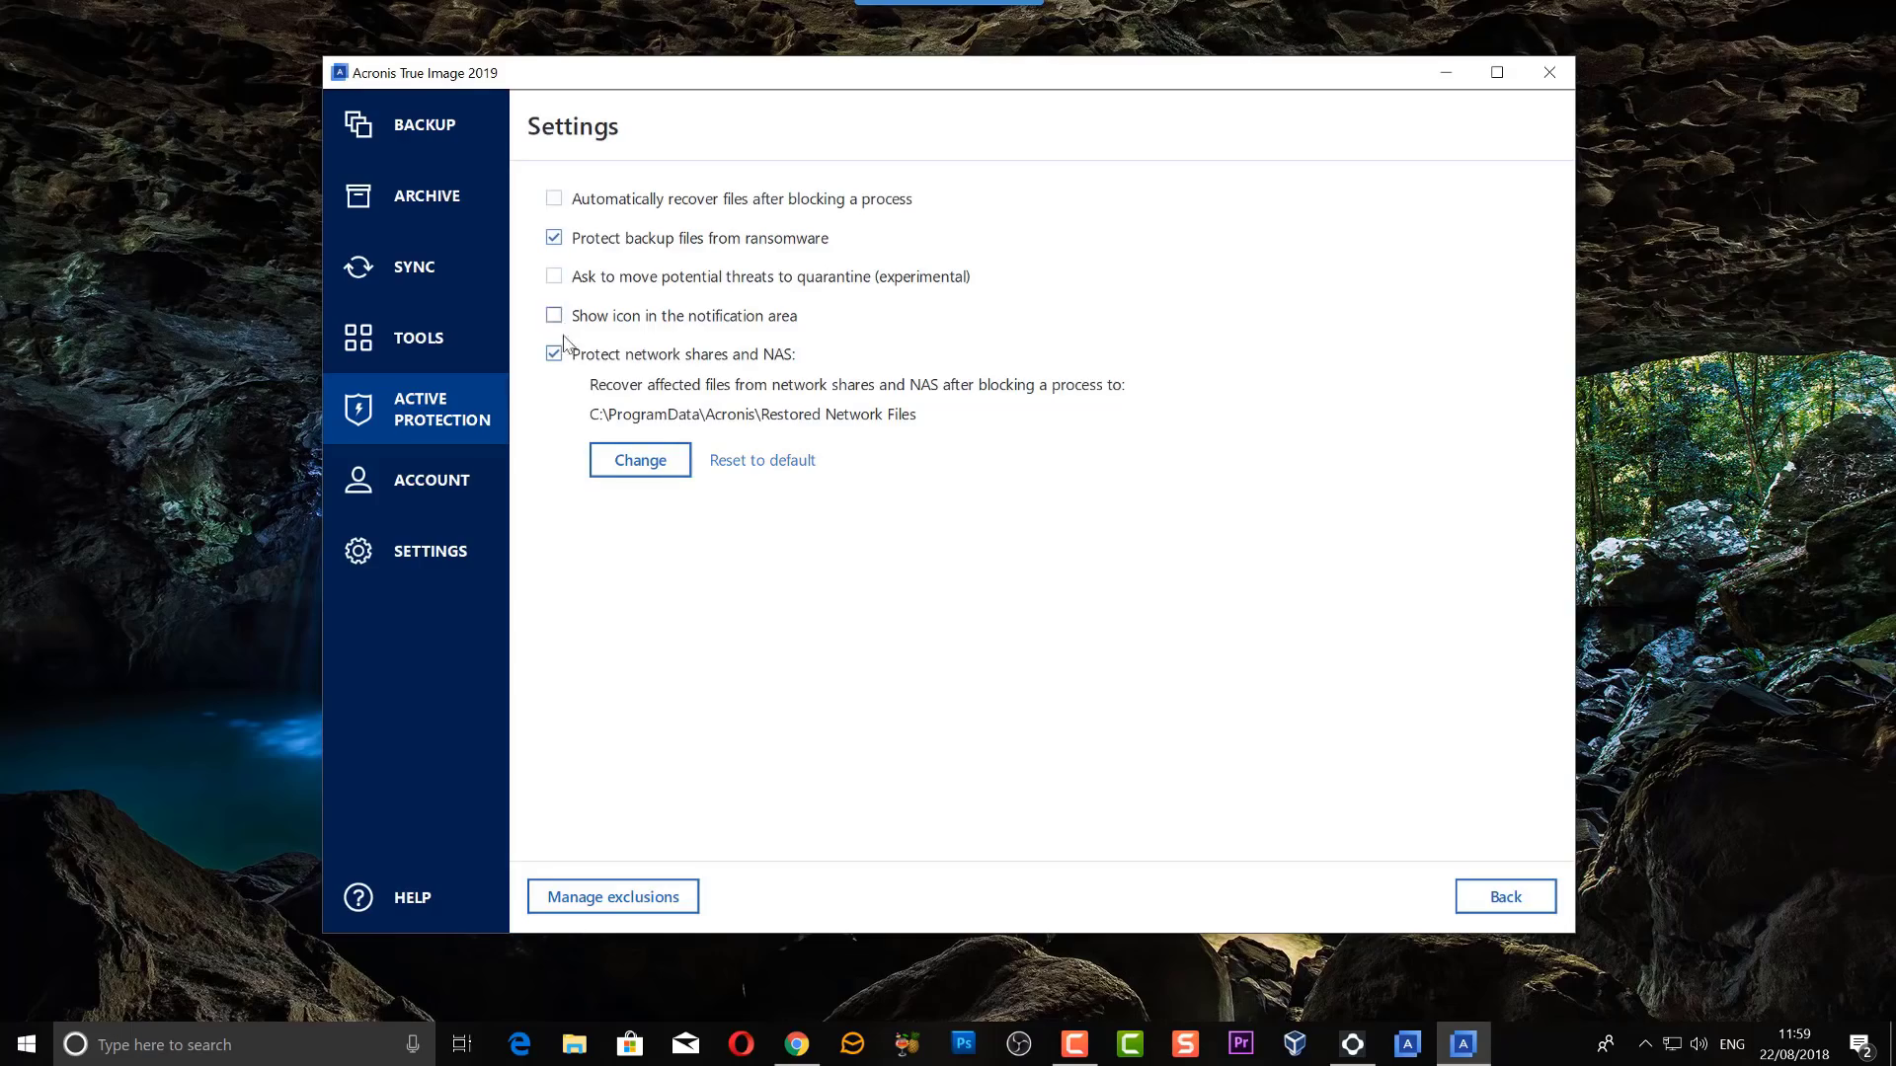
{"action": "left_click", "coordinate": [628, 896]}
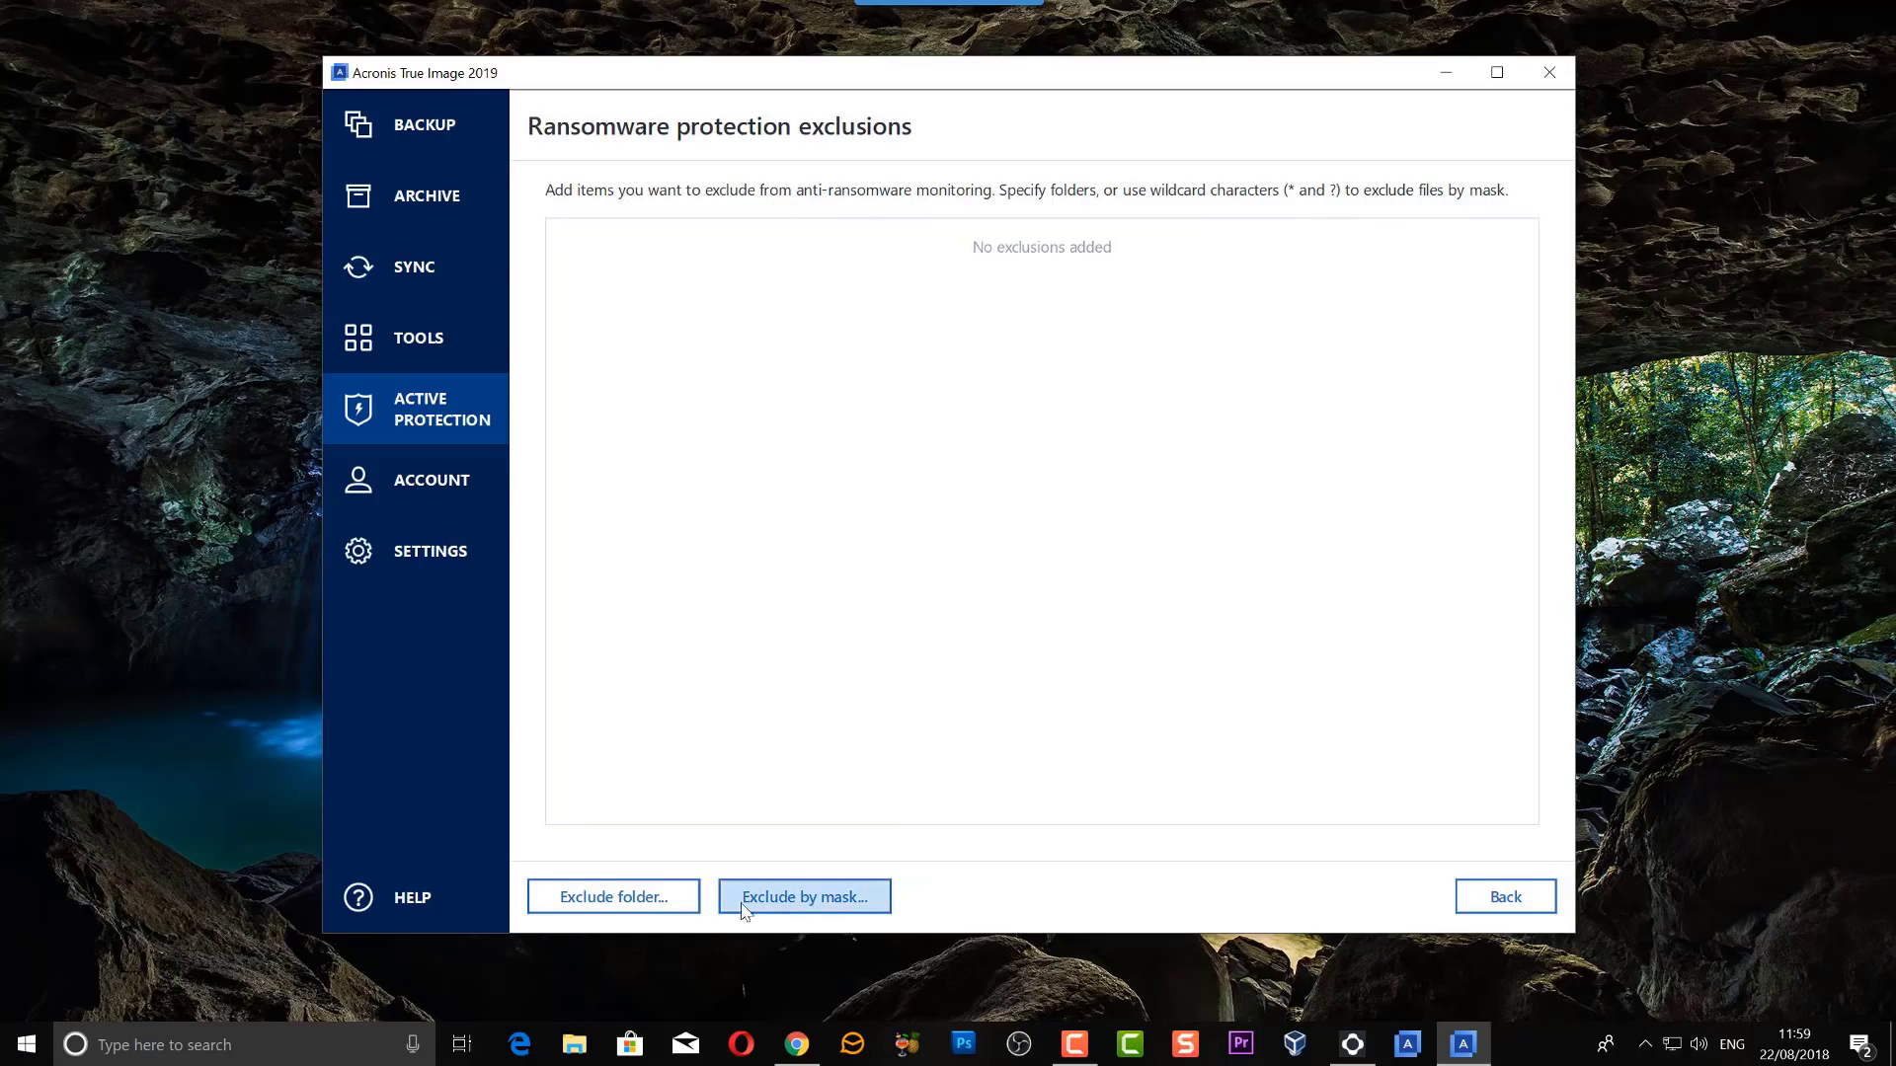
{"action": "left_click", "coordinate": [1530, 917]}
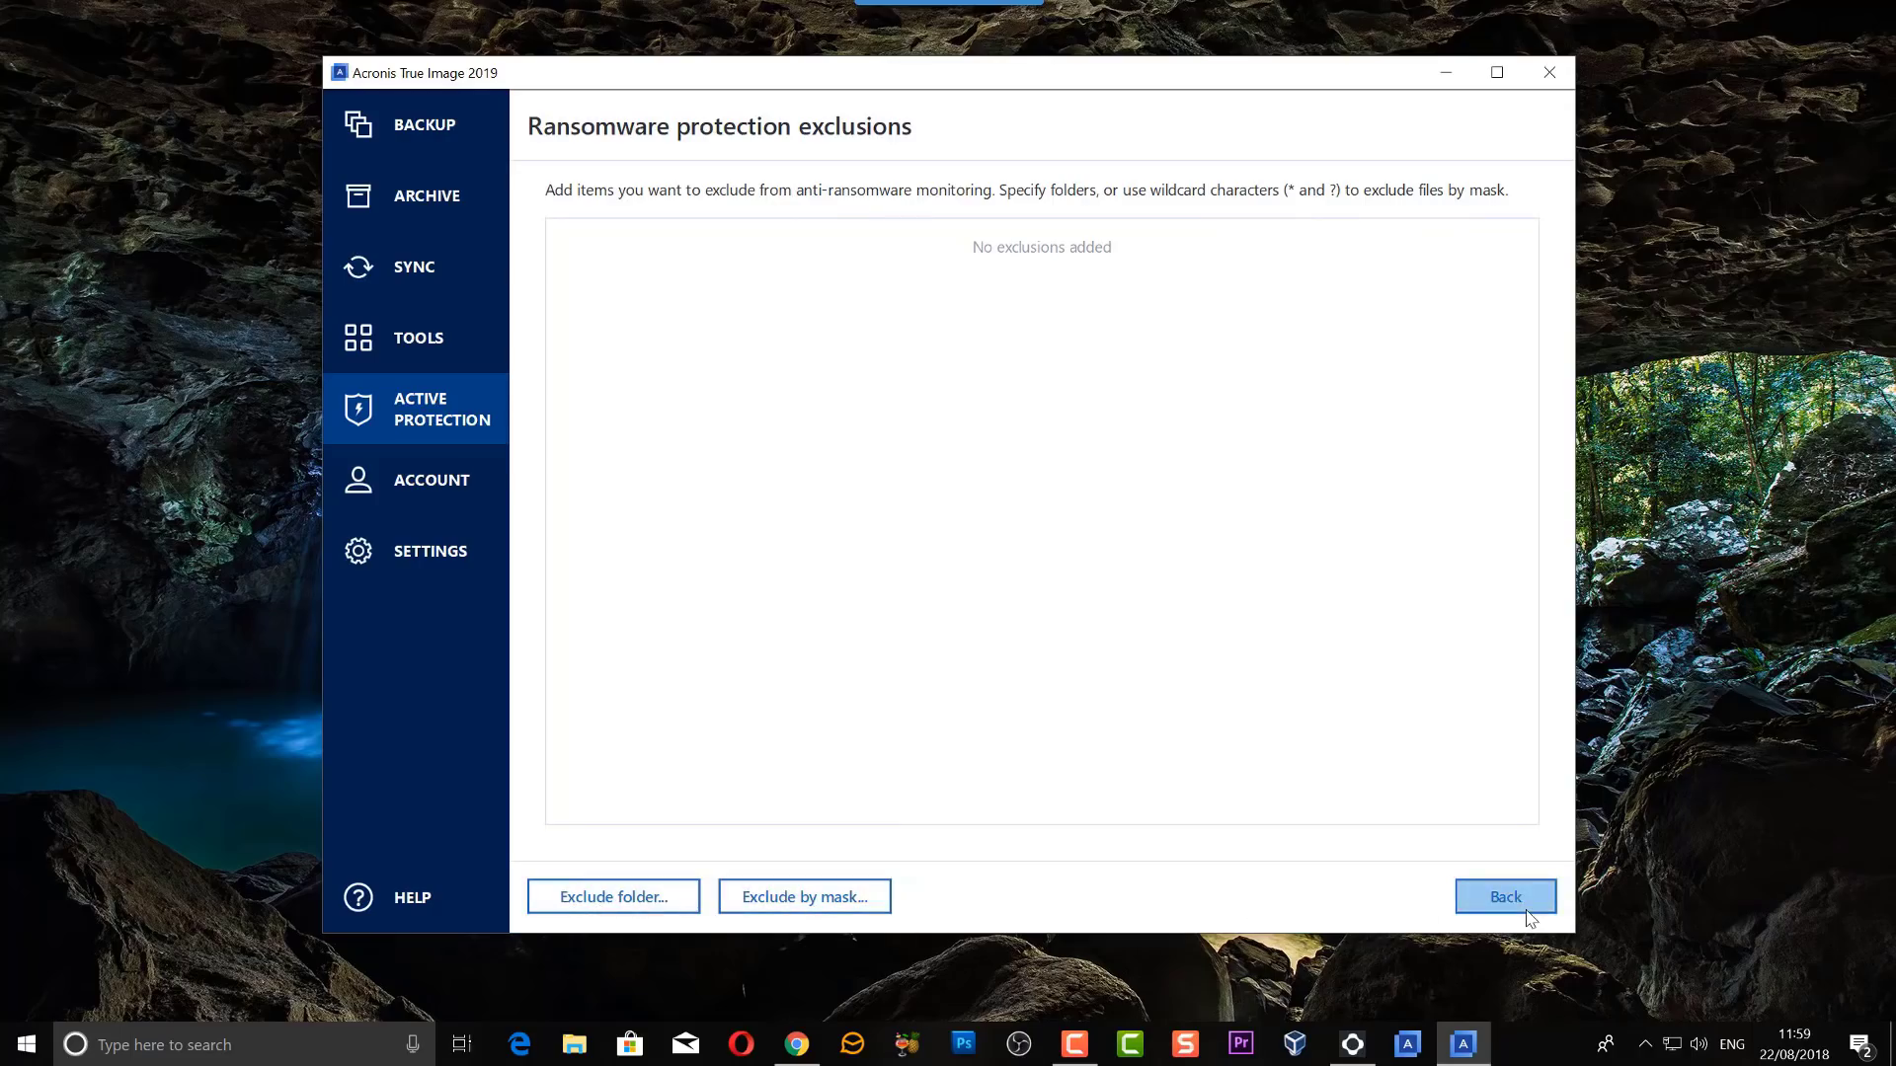
{"action": "left_click", "coordinate": [1530, 915]}
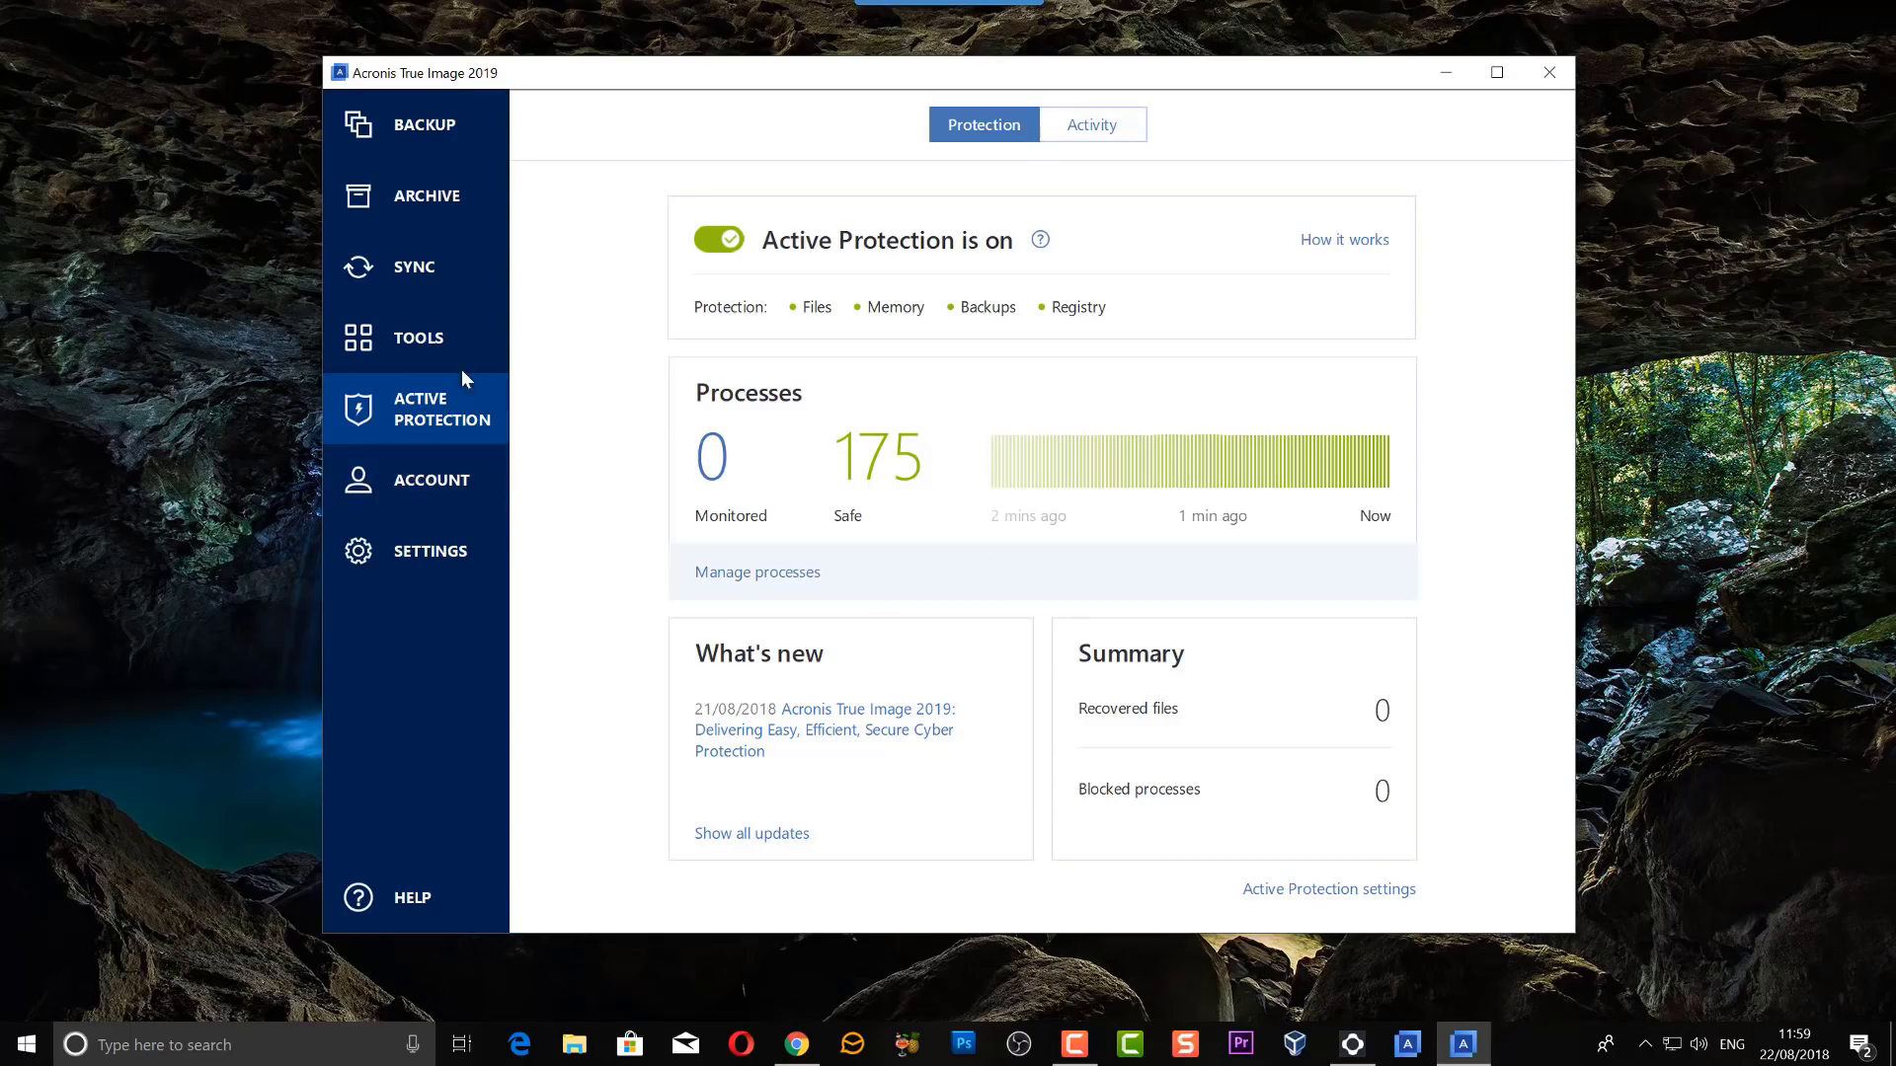
Open the general Settings page and scroll through it
{"action": "left_click", "coordinate": [415, 555]}
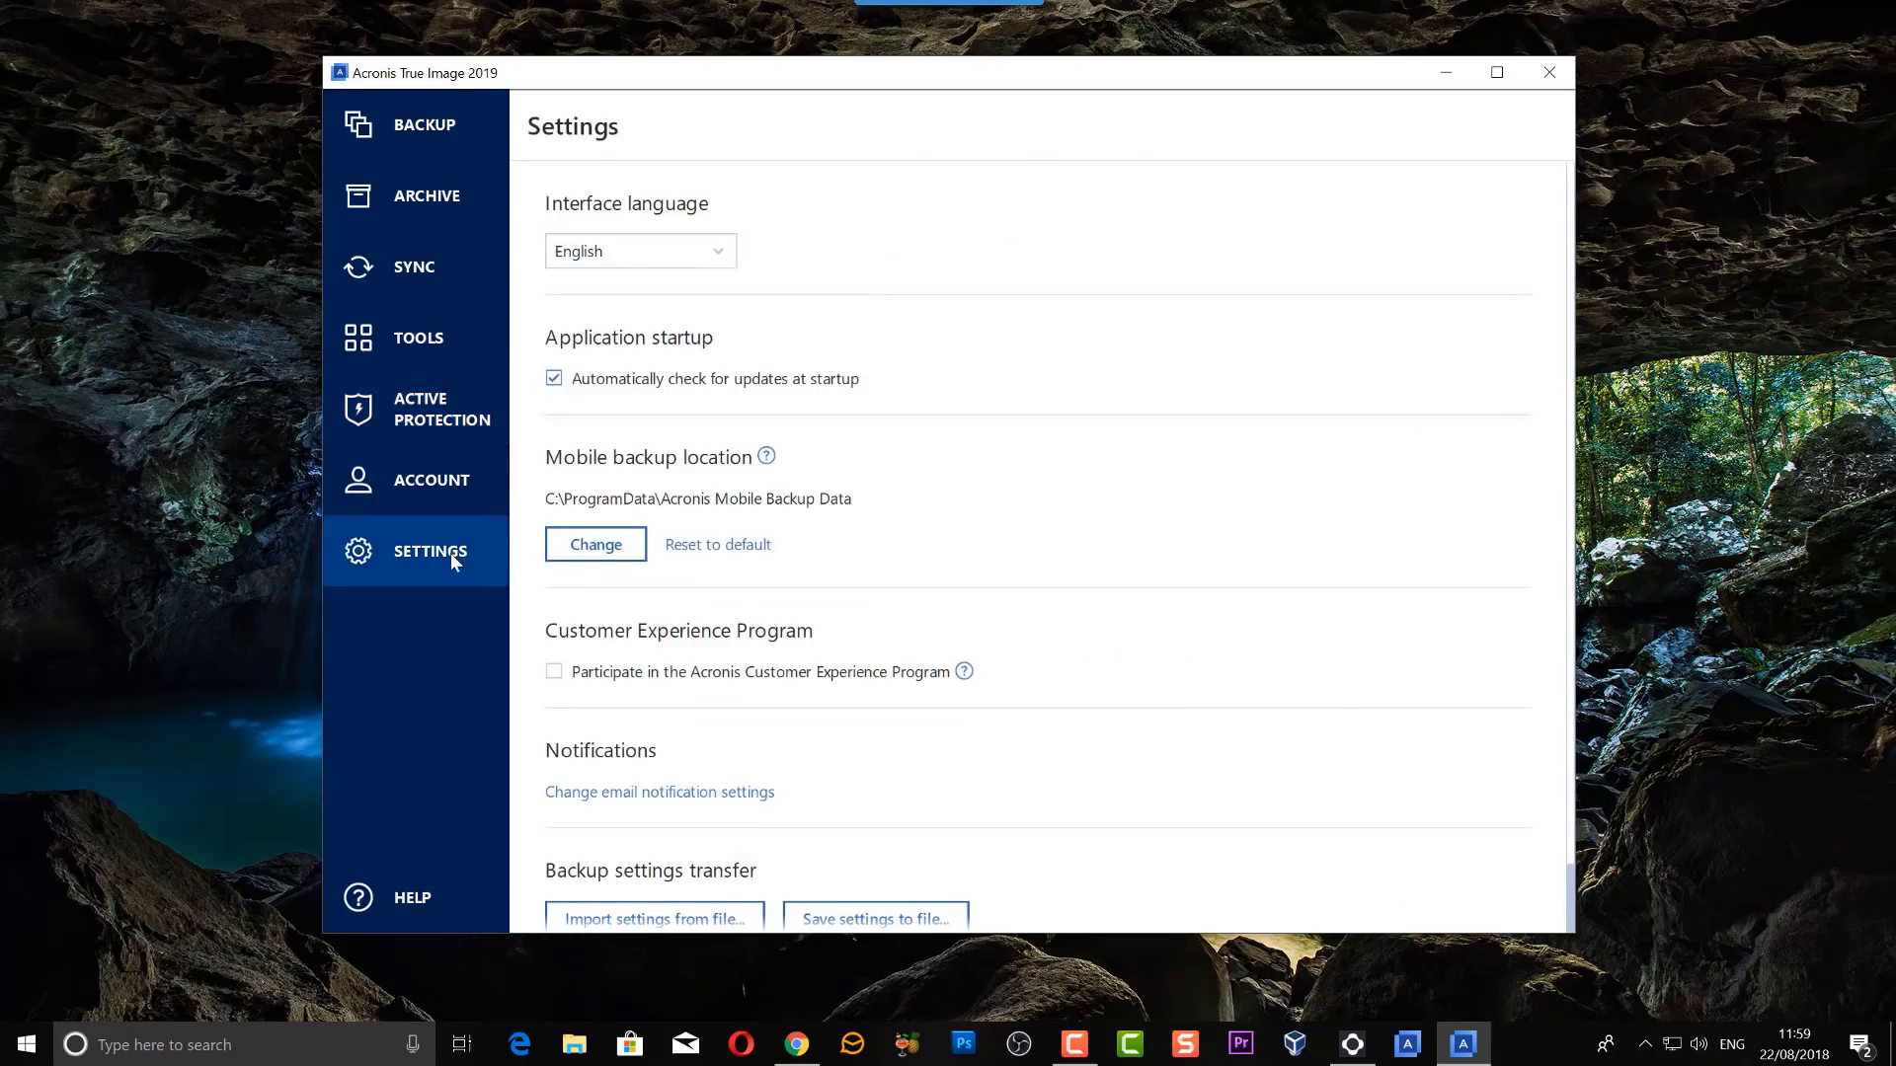
{"action": "scroll", "coordinate": [875, 630], "scroll_direction": "down", "scroll_amount": 1}
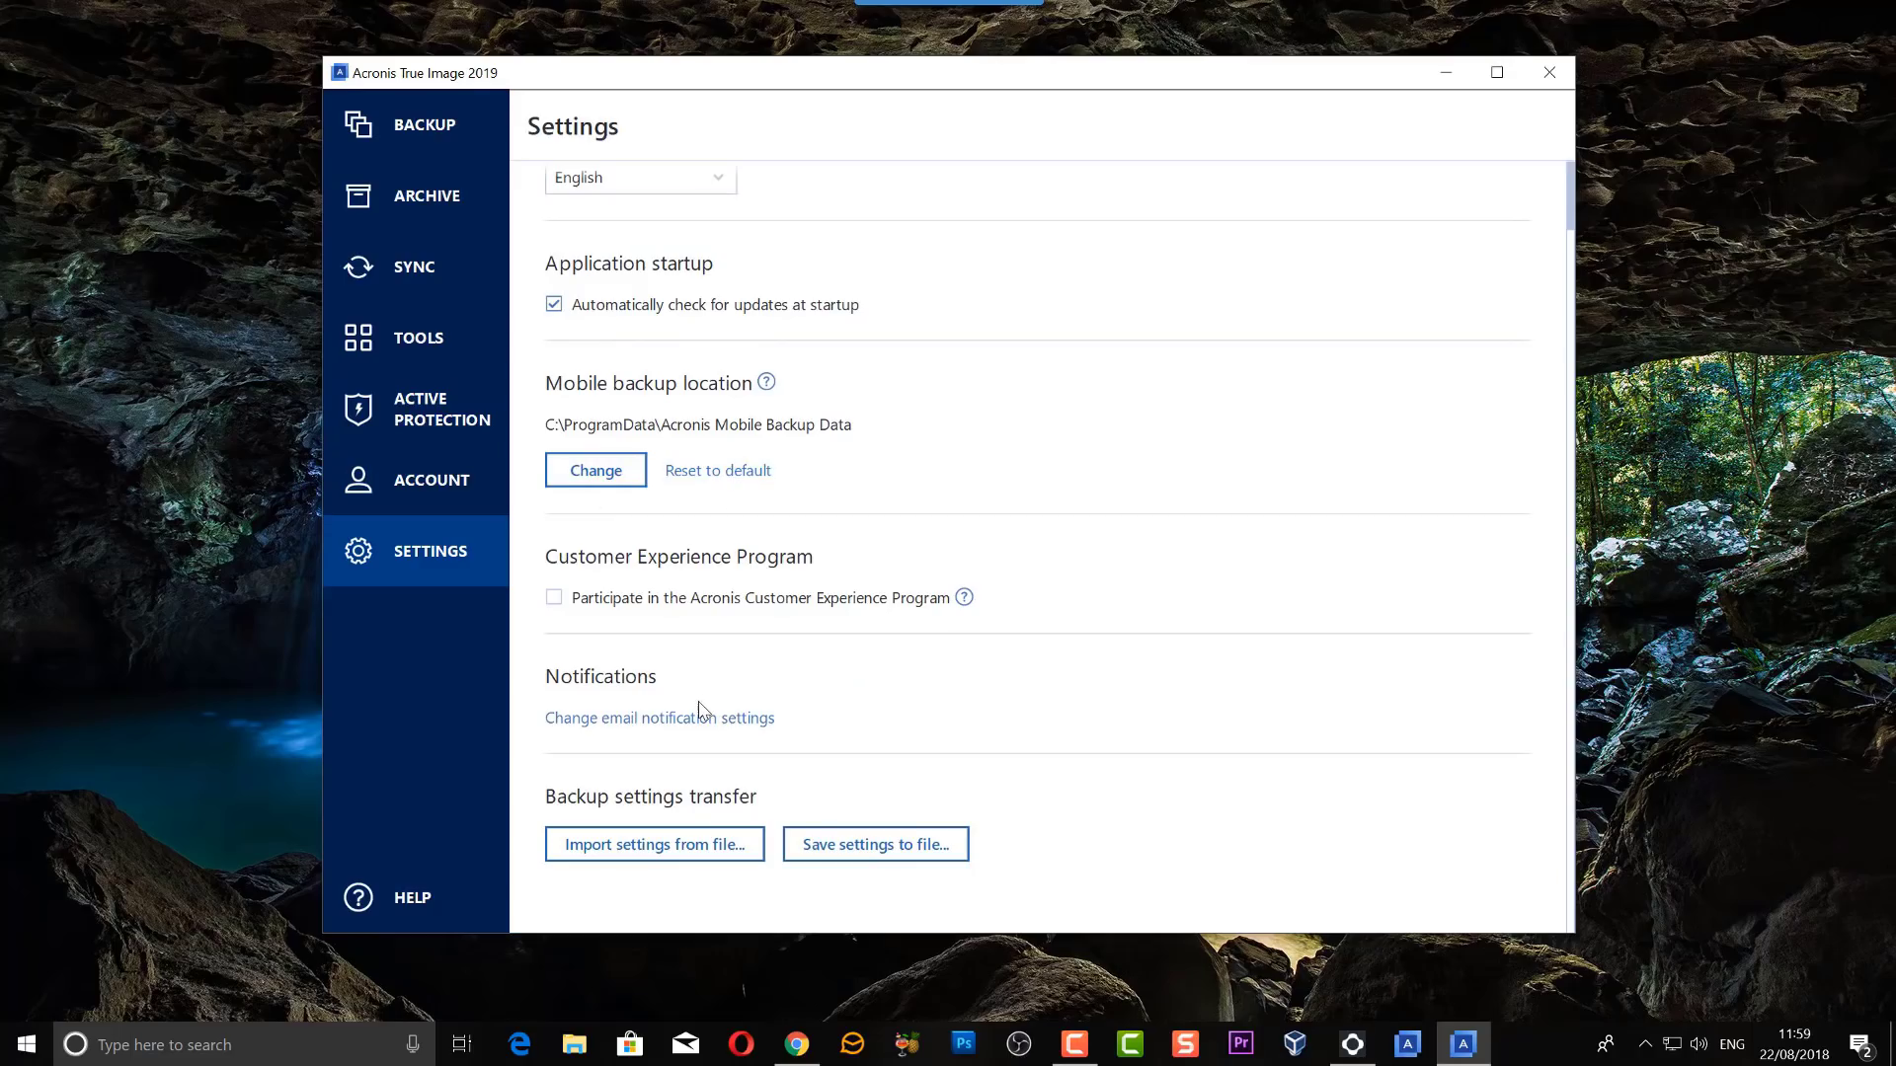
{"action": "scroll", "coordinate": [705, 703], "scroll_direction": "up", "scroll_amount": 1}
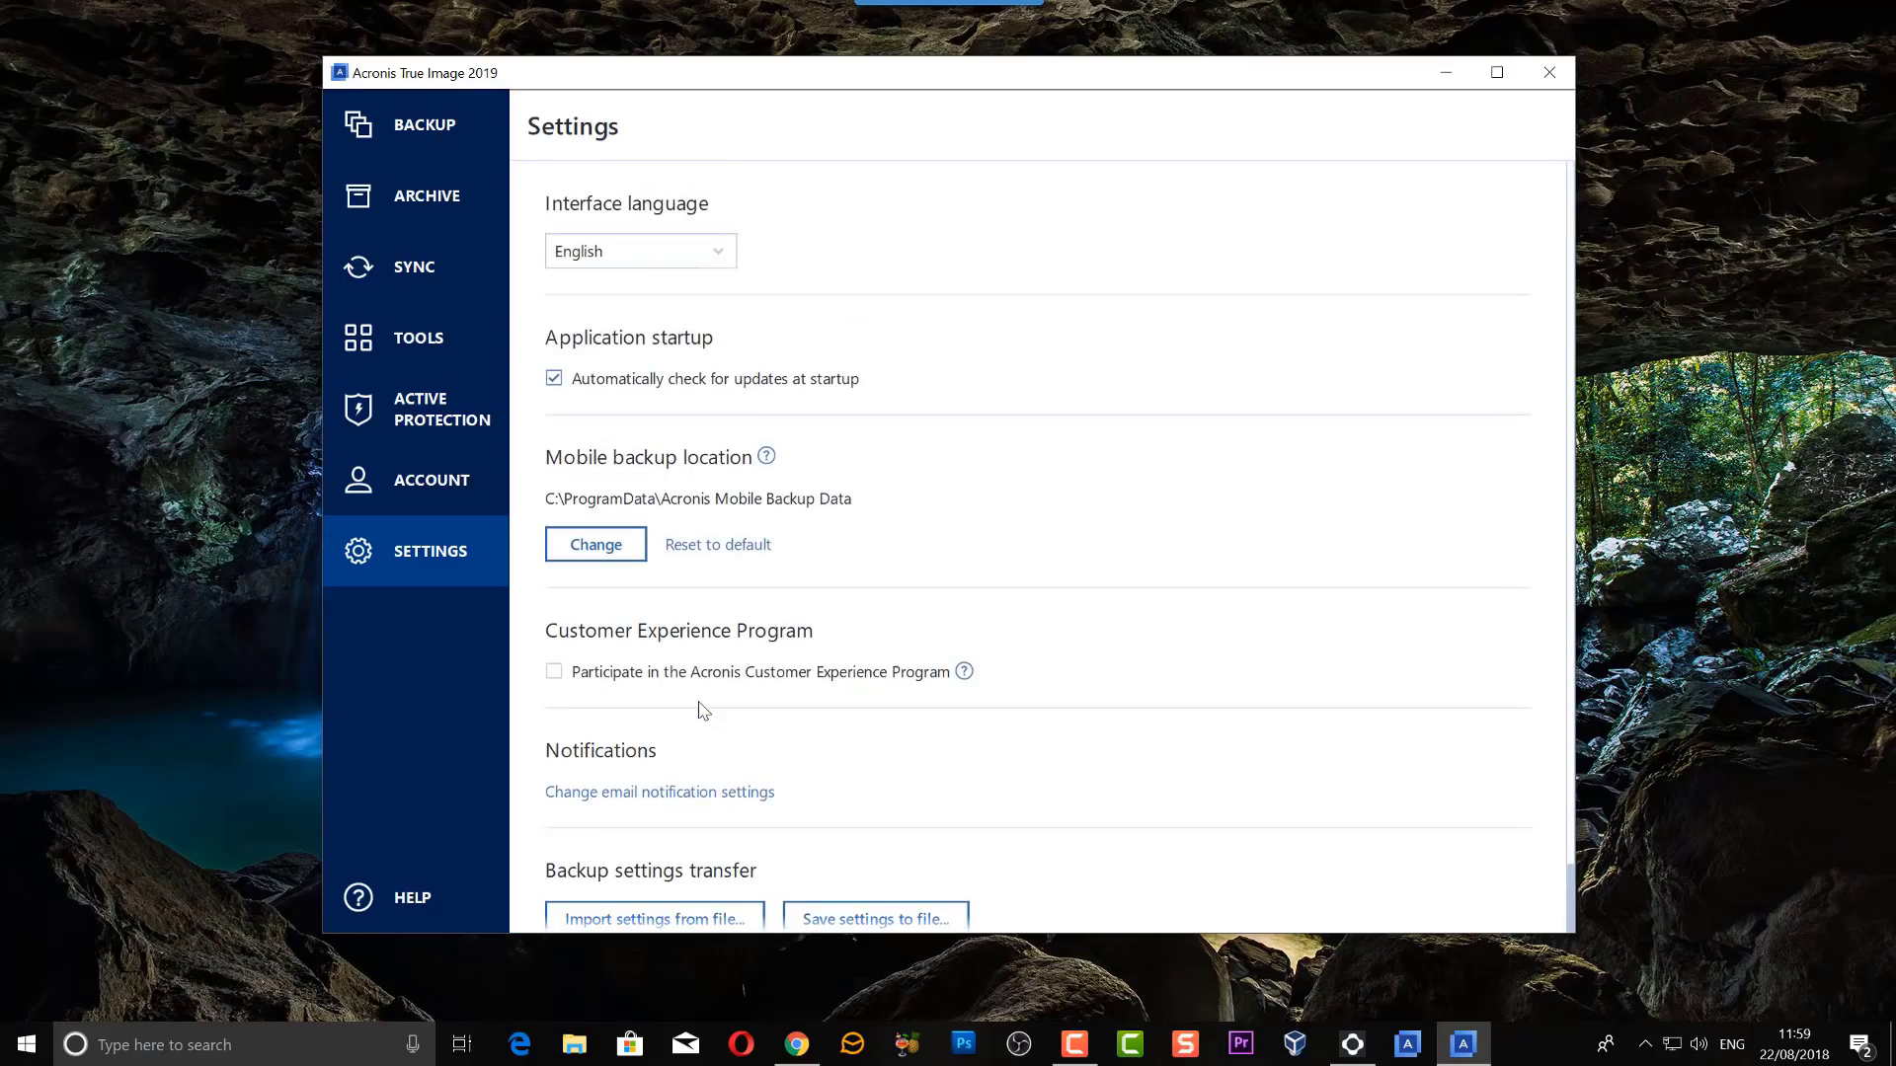
Move through Backup and Active Protection to Tools, then scroll the tool tiles
{"action": "left_click", "coordinate": [439, 133]}
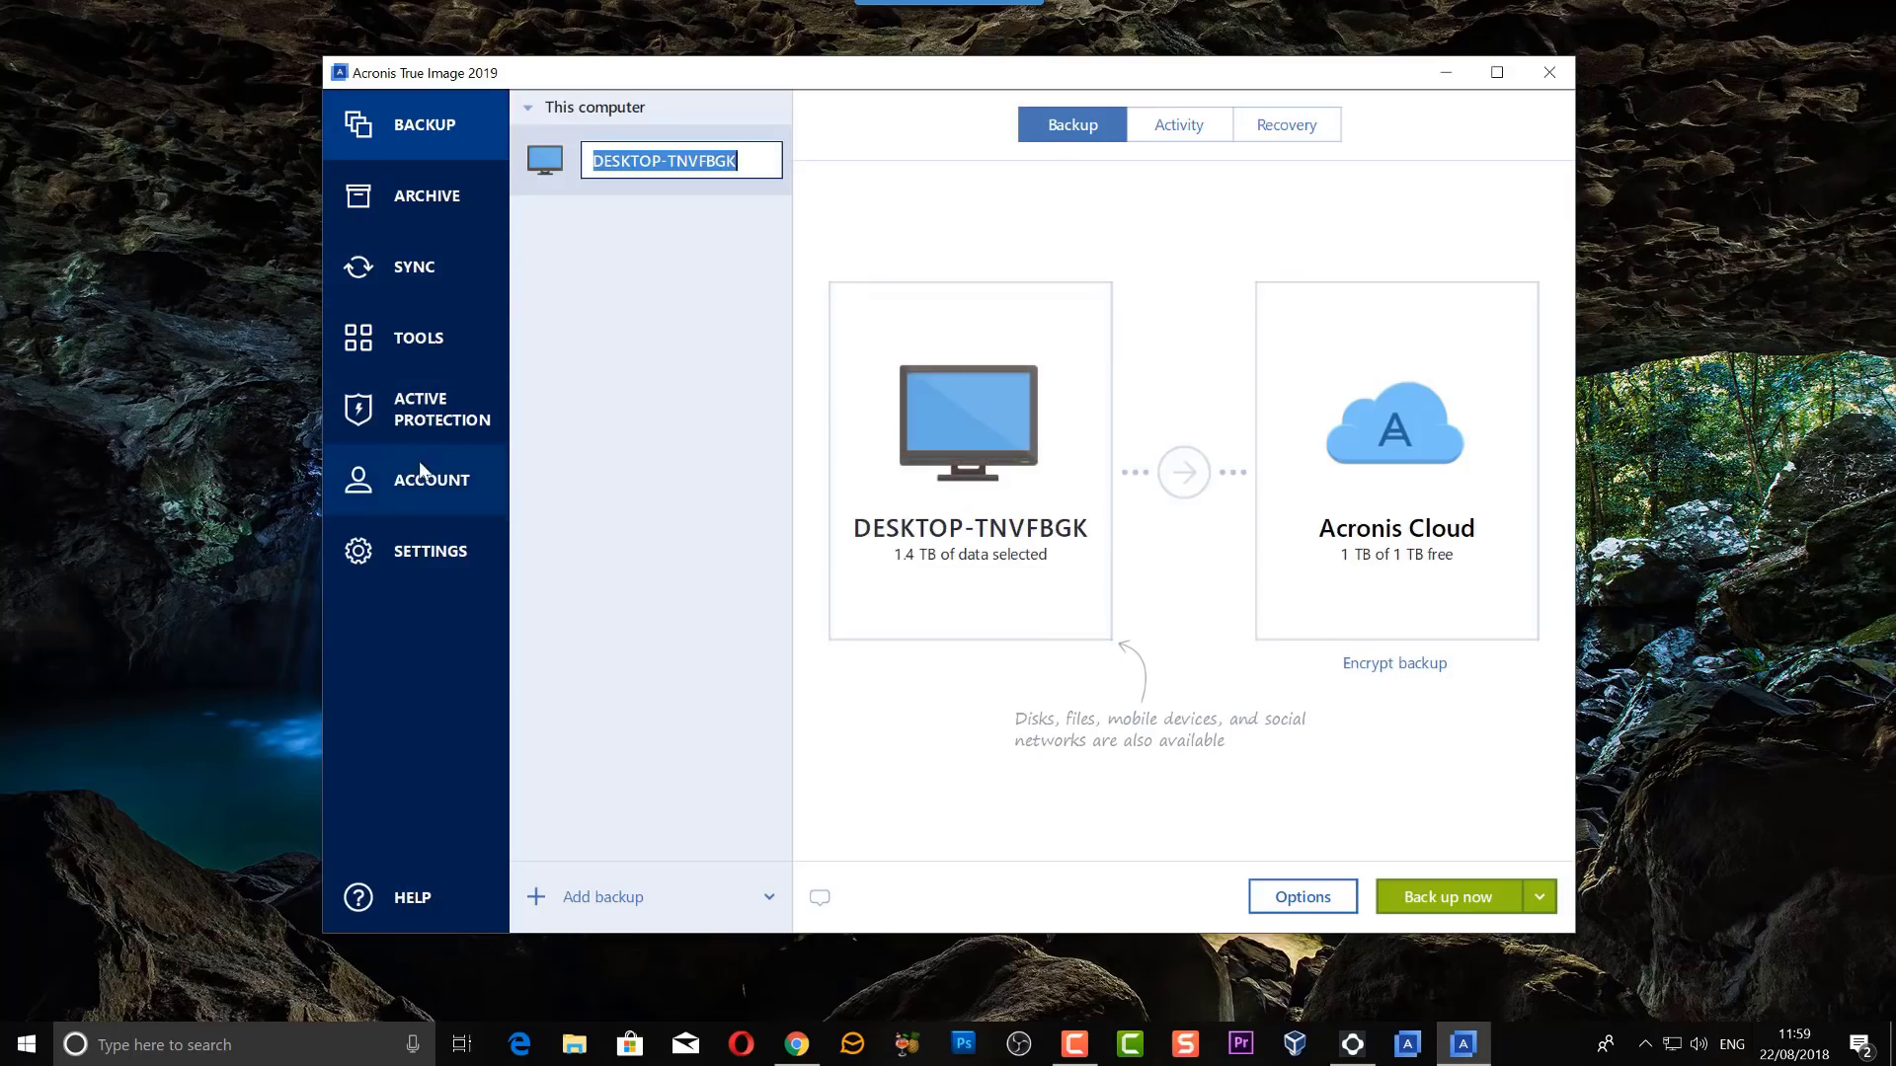
{"action": "left_click", "coordinate": [423, 412]}
{"action": "left_click", "coordinate": [409, 350]}
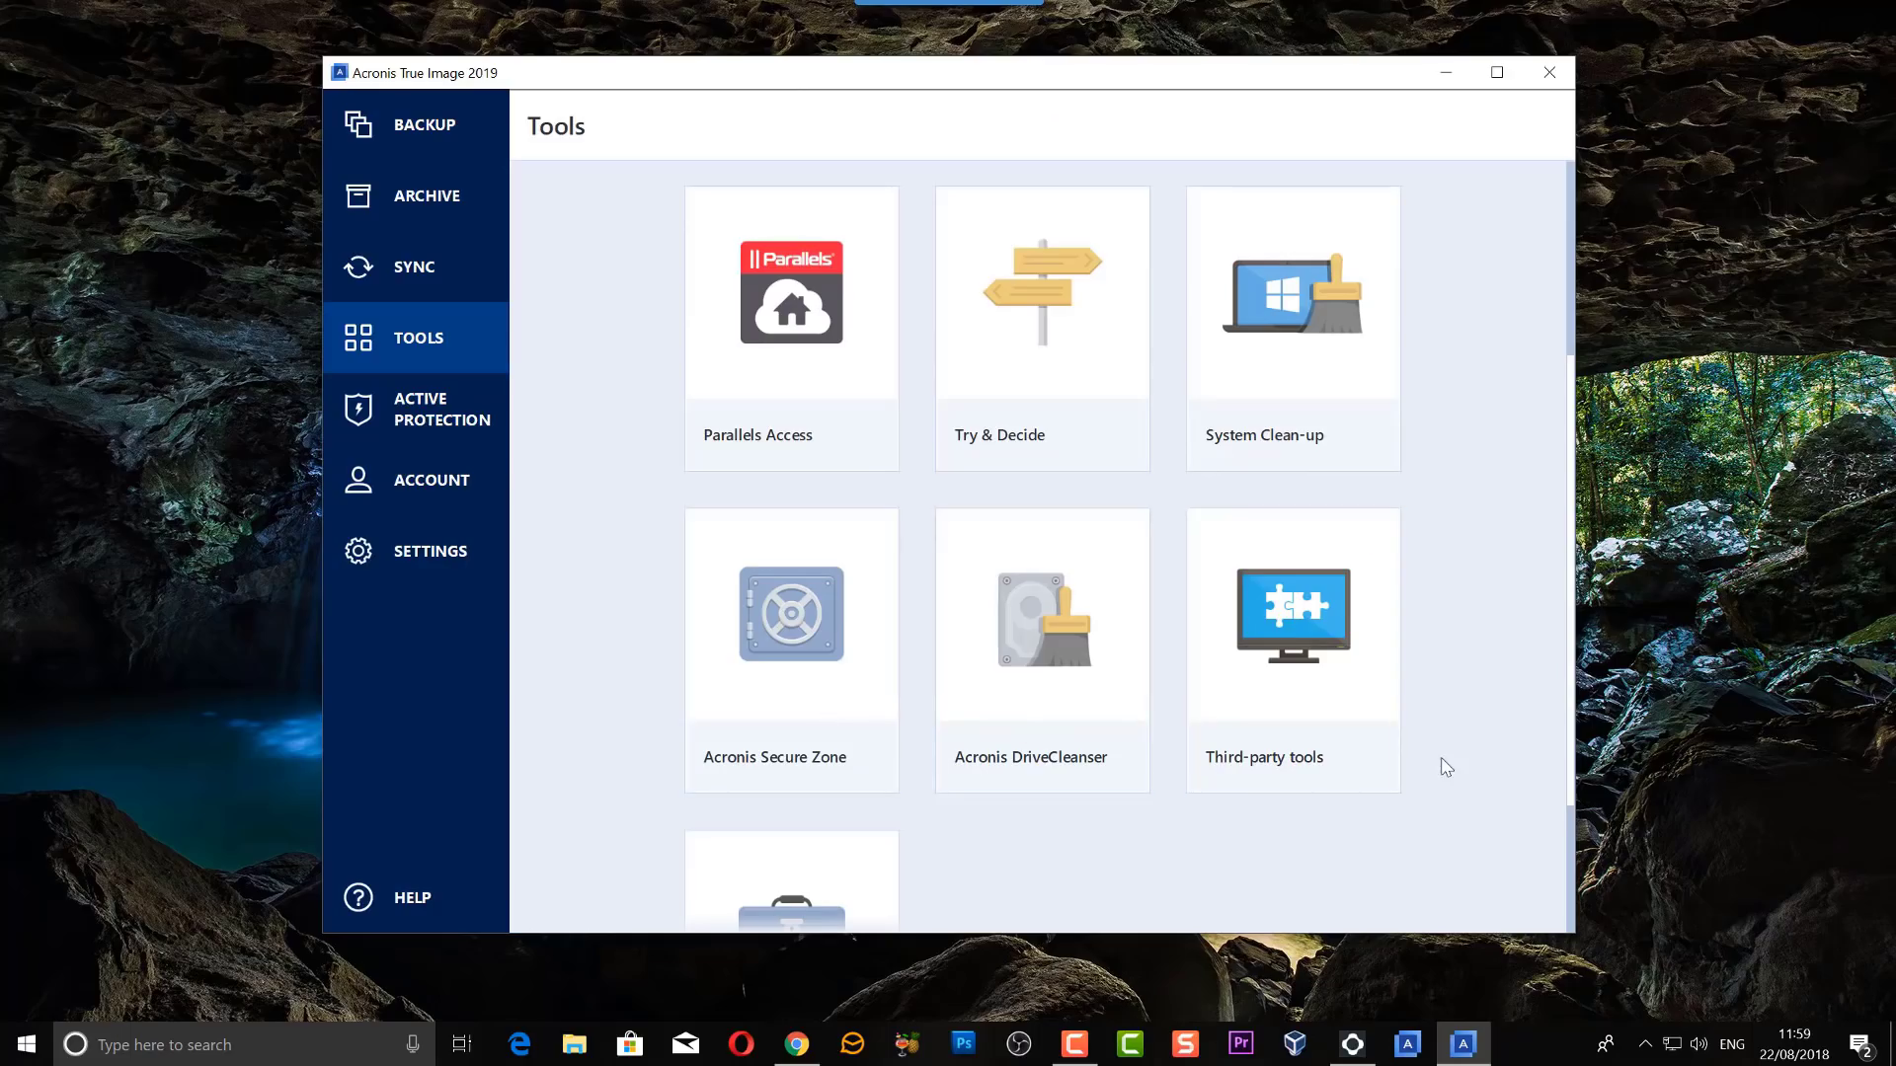
{"action": "scroll", "coordinate": [1481, 762], "scroll_direction": "down", "scroll_amount": 2}
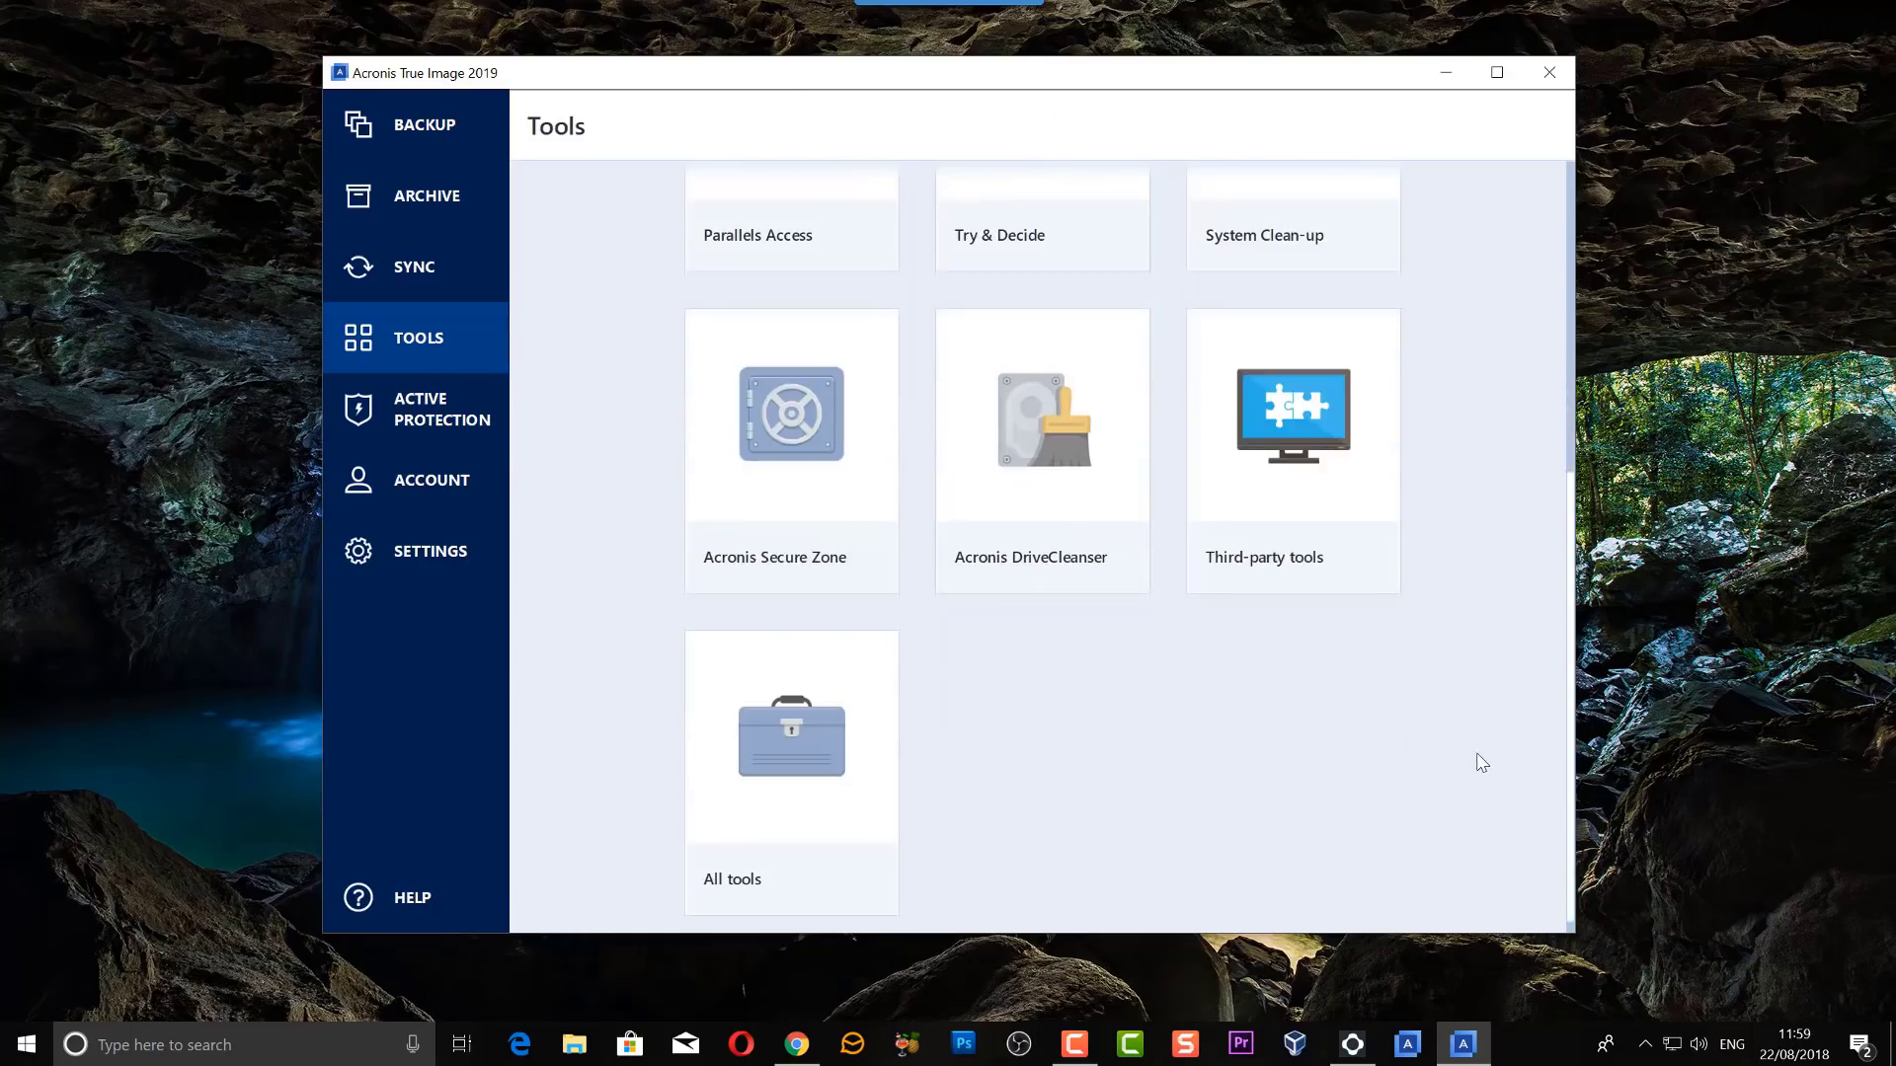
{"action": "scroll", "coordinate": [1481, 763], "scroll_direction": "up", "scroll_amount": 2}
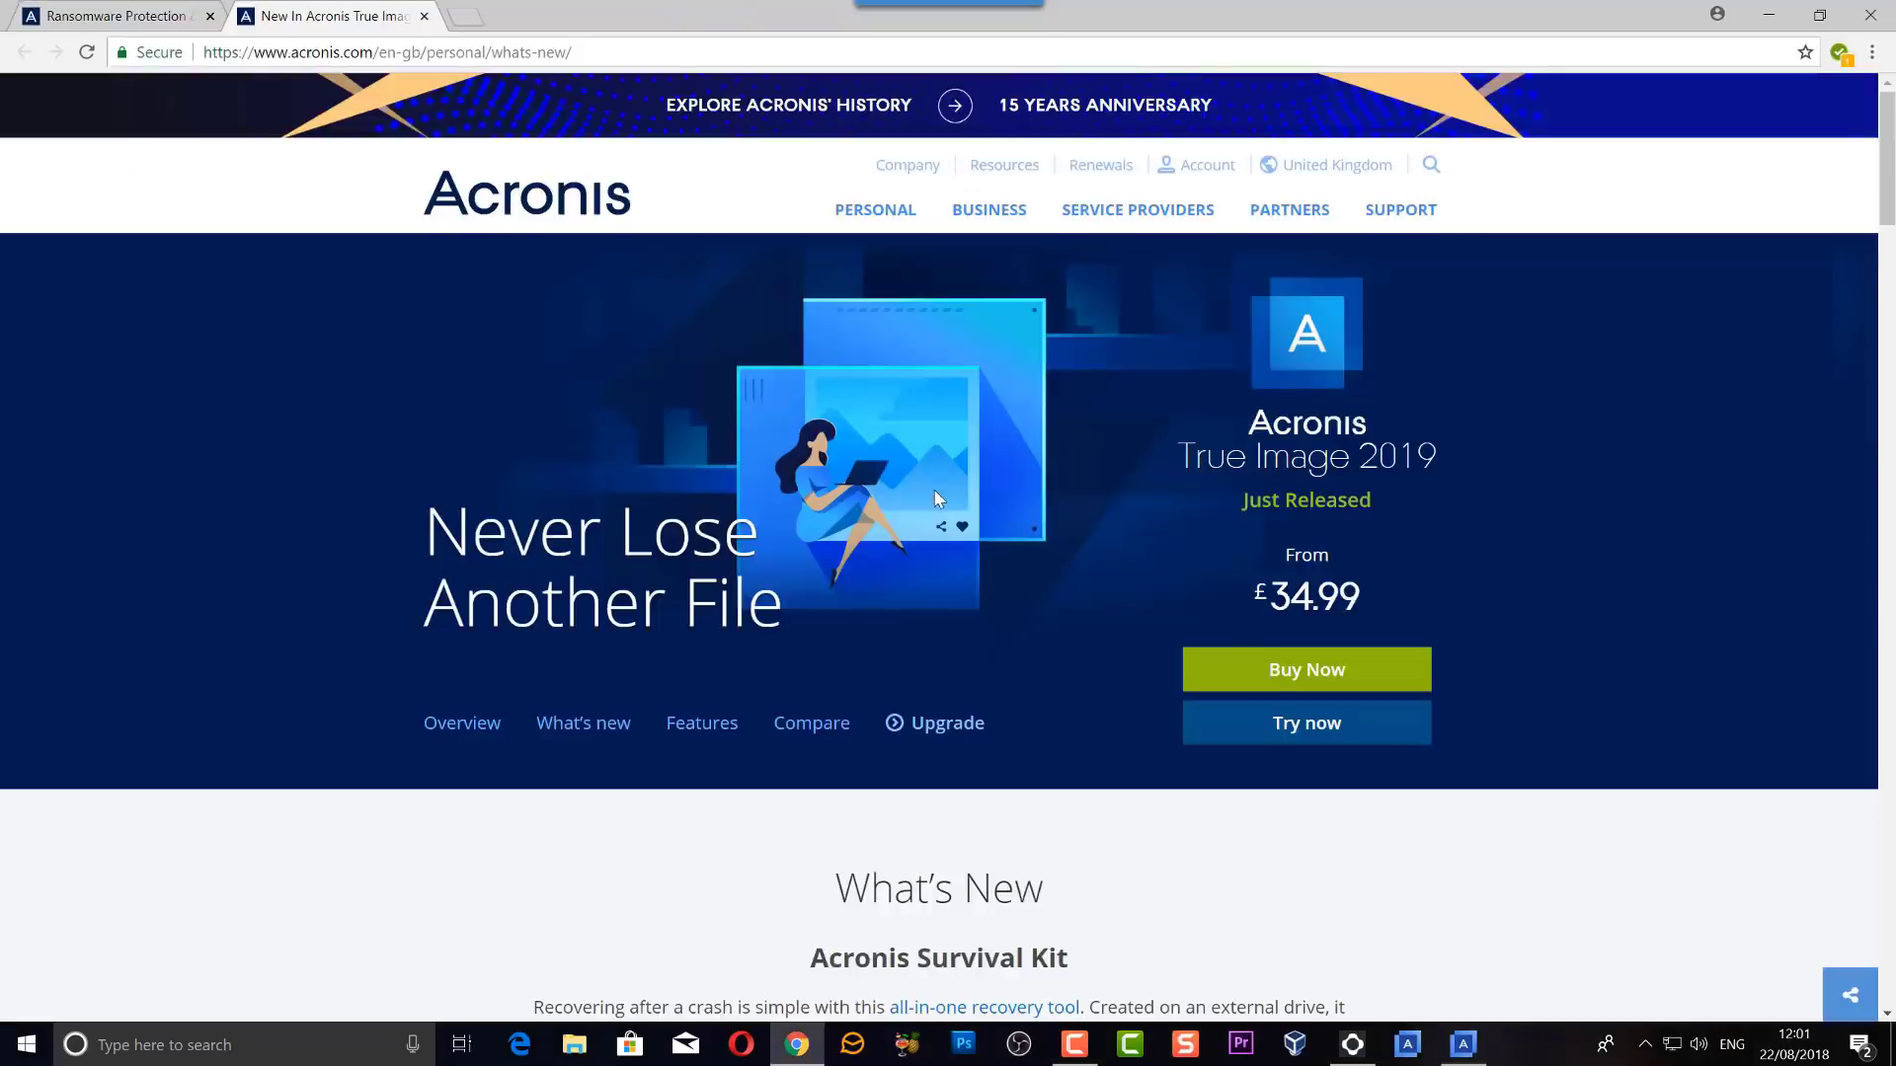
Scroll through the What's New features, such as USB-triggered backups, WinPE enhancements and ransomware protection
{"action": "scroll", "coordinate": [928, 503], "scroll_direction": "down", "scroll_amount": 8}
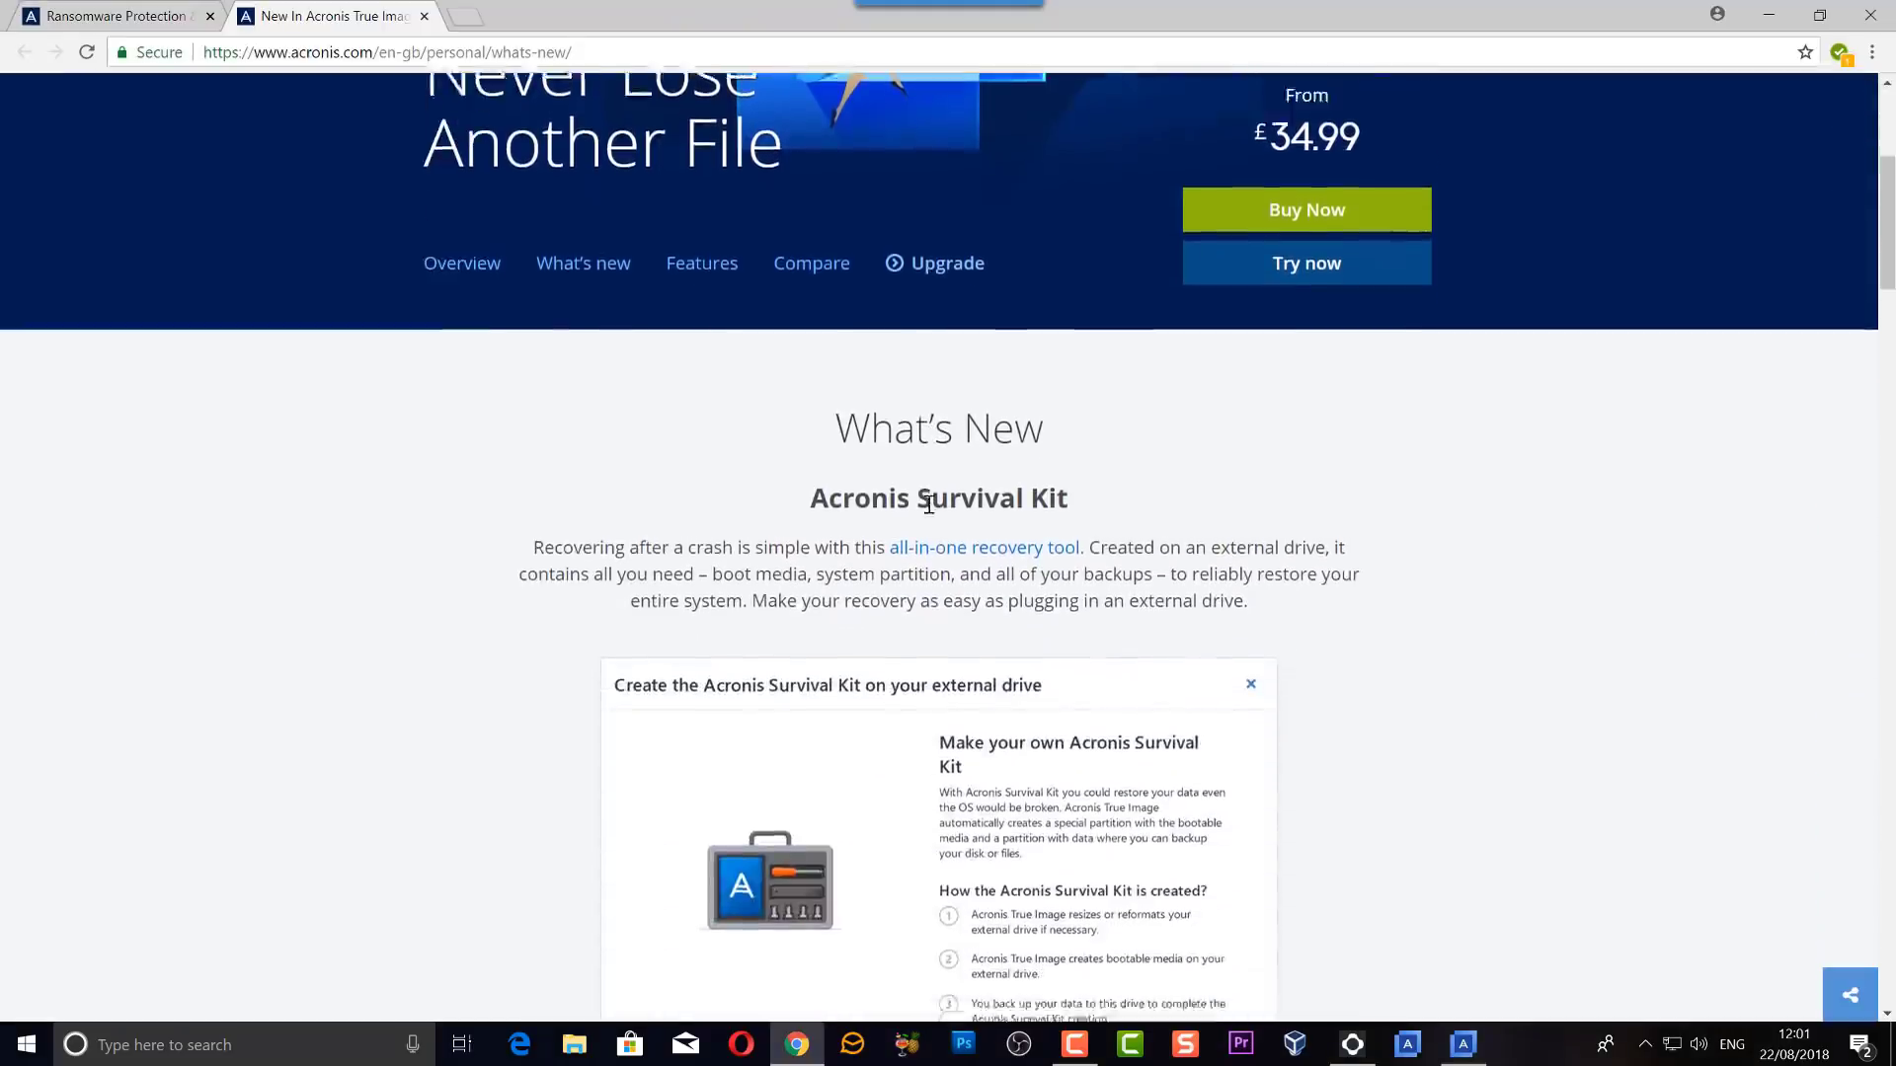
{"action": "scroll", "coordinate": [928, 503], "scroll_direction": "up", "scroll_amount": 1}
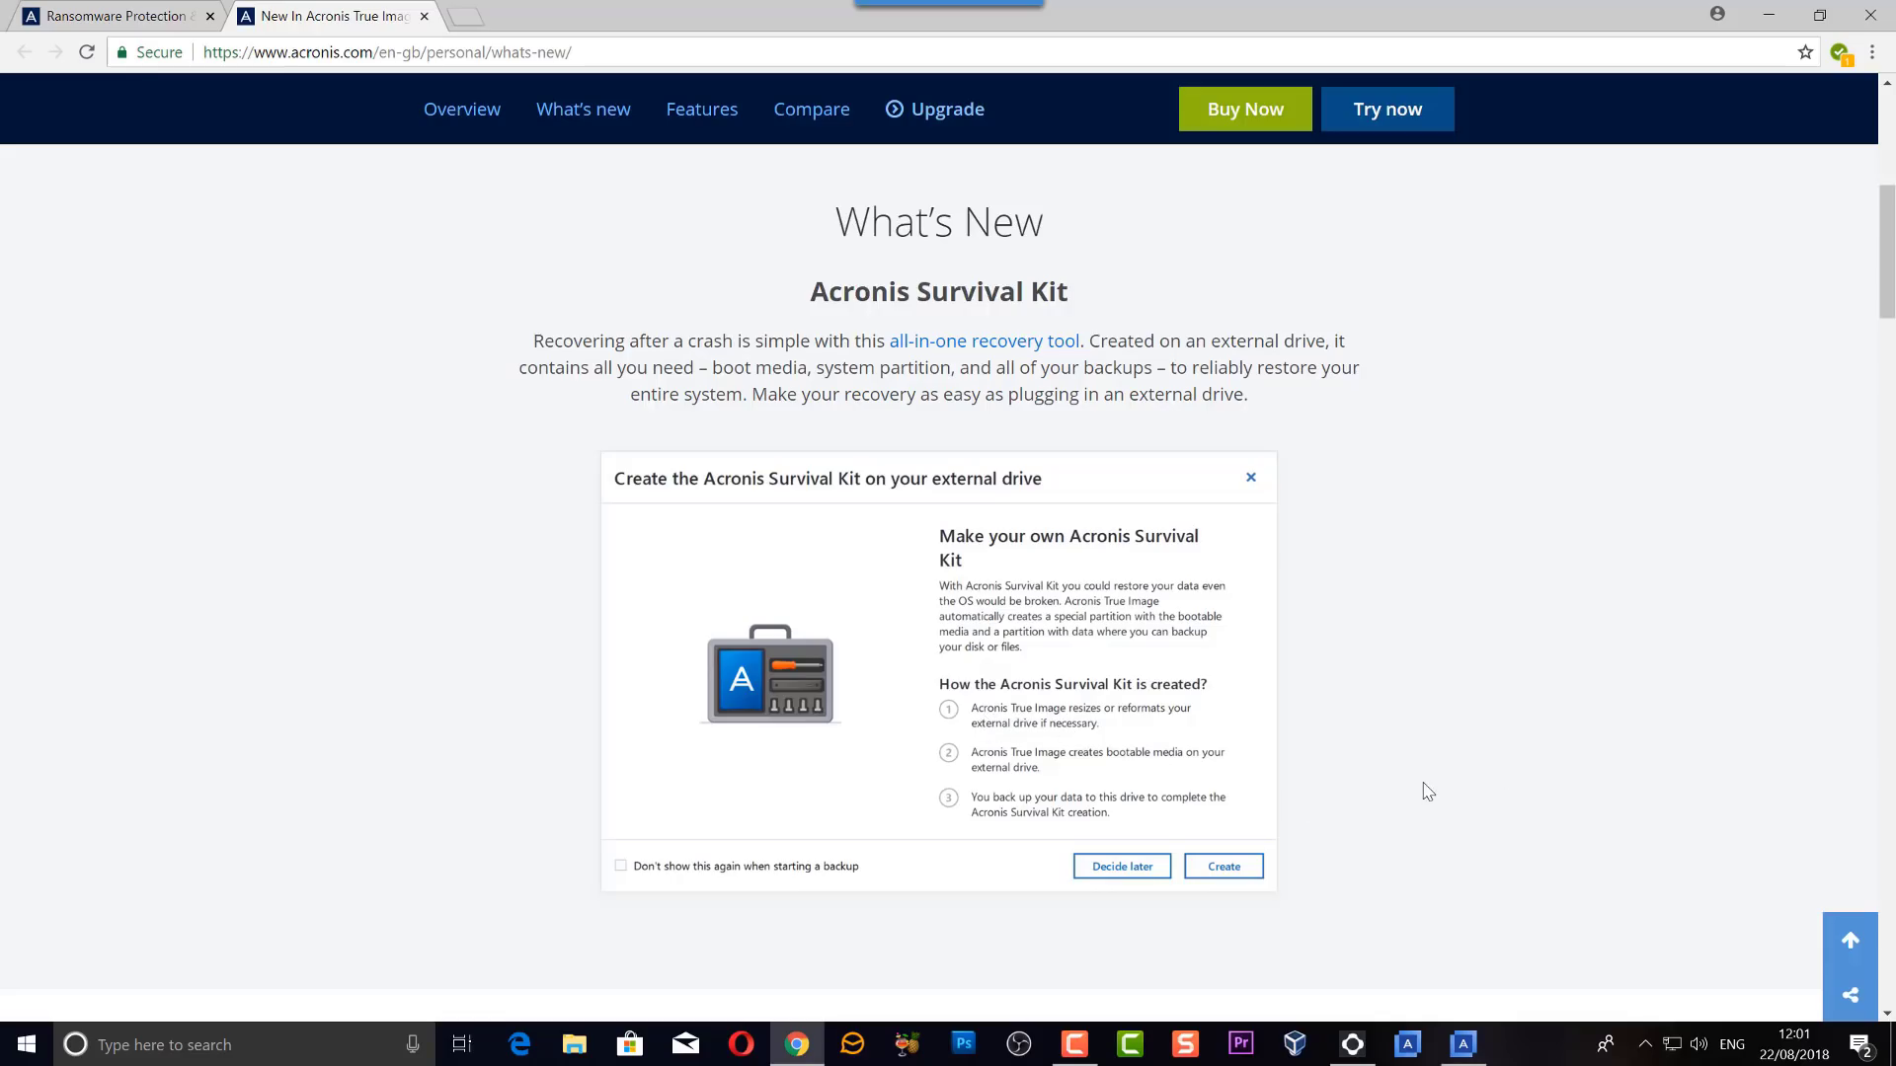
{"action": "scroll", "coordinate": [1426, 790], "scroll_direction": "down", "scroll_amount": 8}
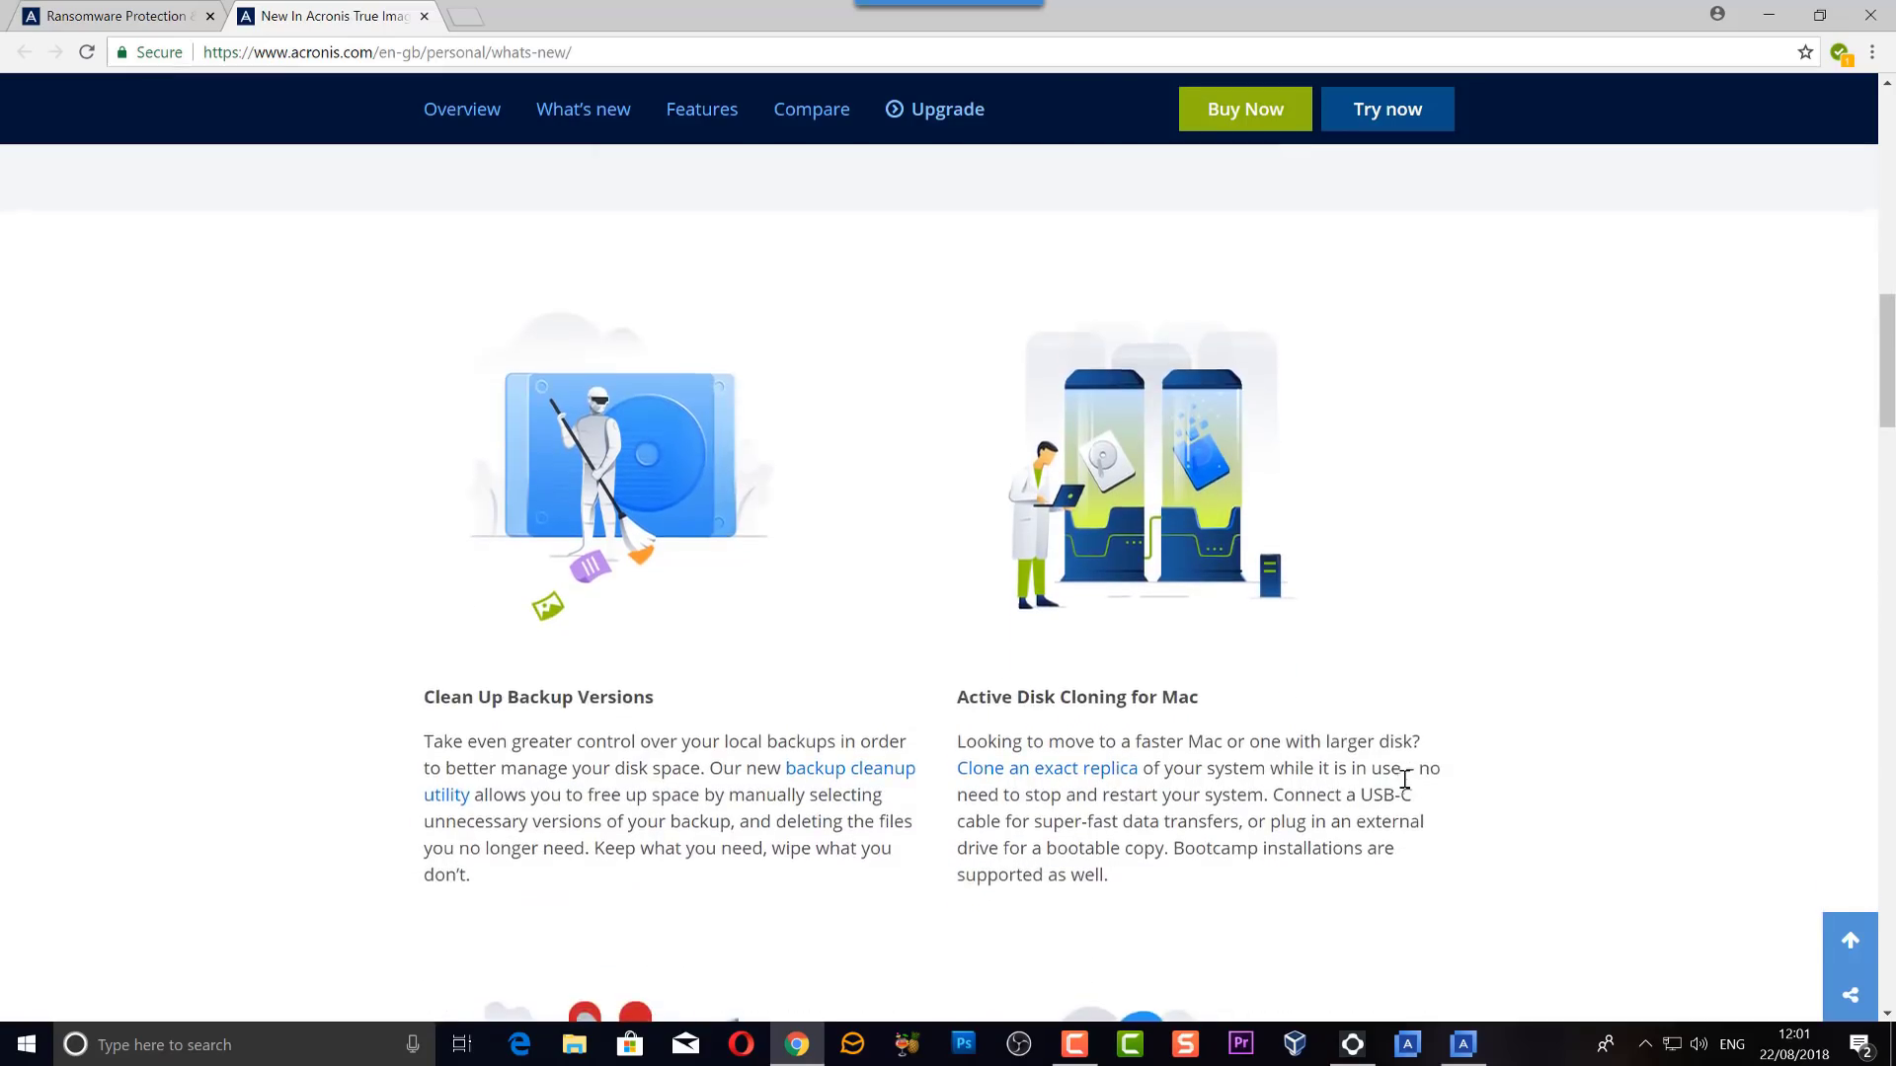
{"action": "scroll", "coordinate": [1404, 780], "scroll_direction": "down", "scroll_amount": 1}
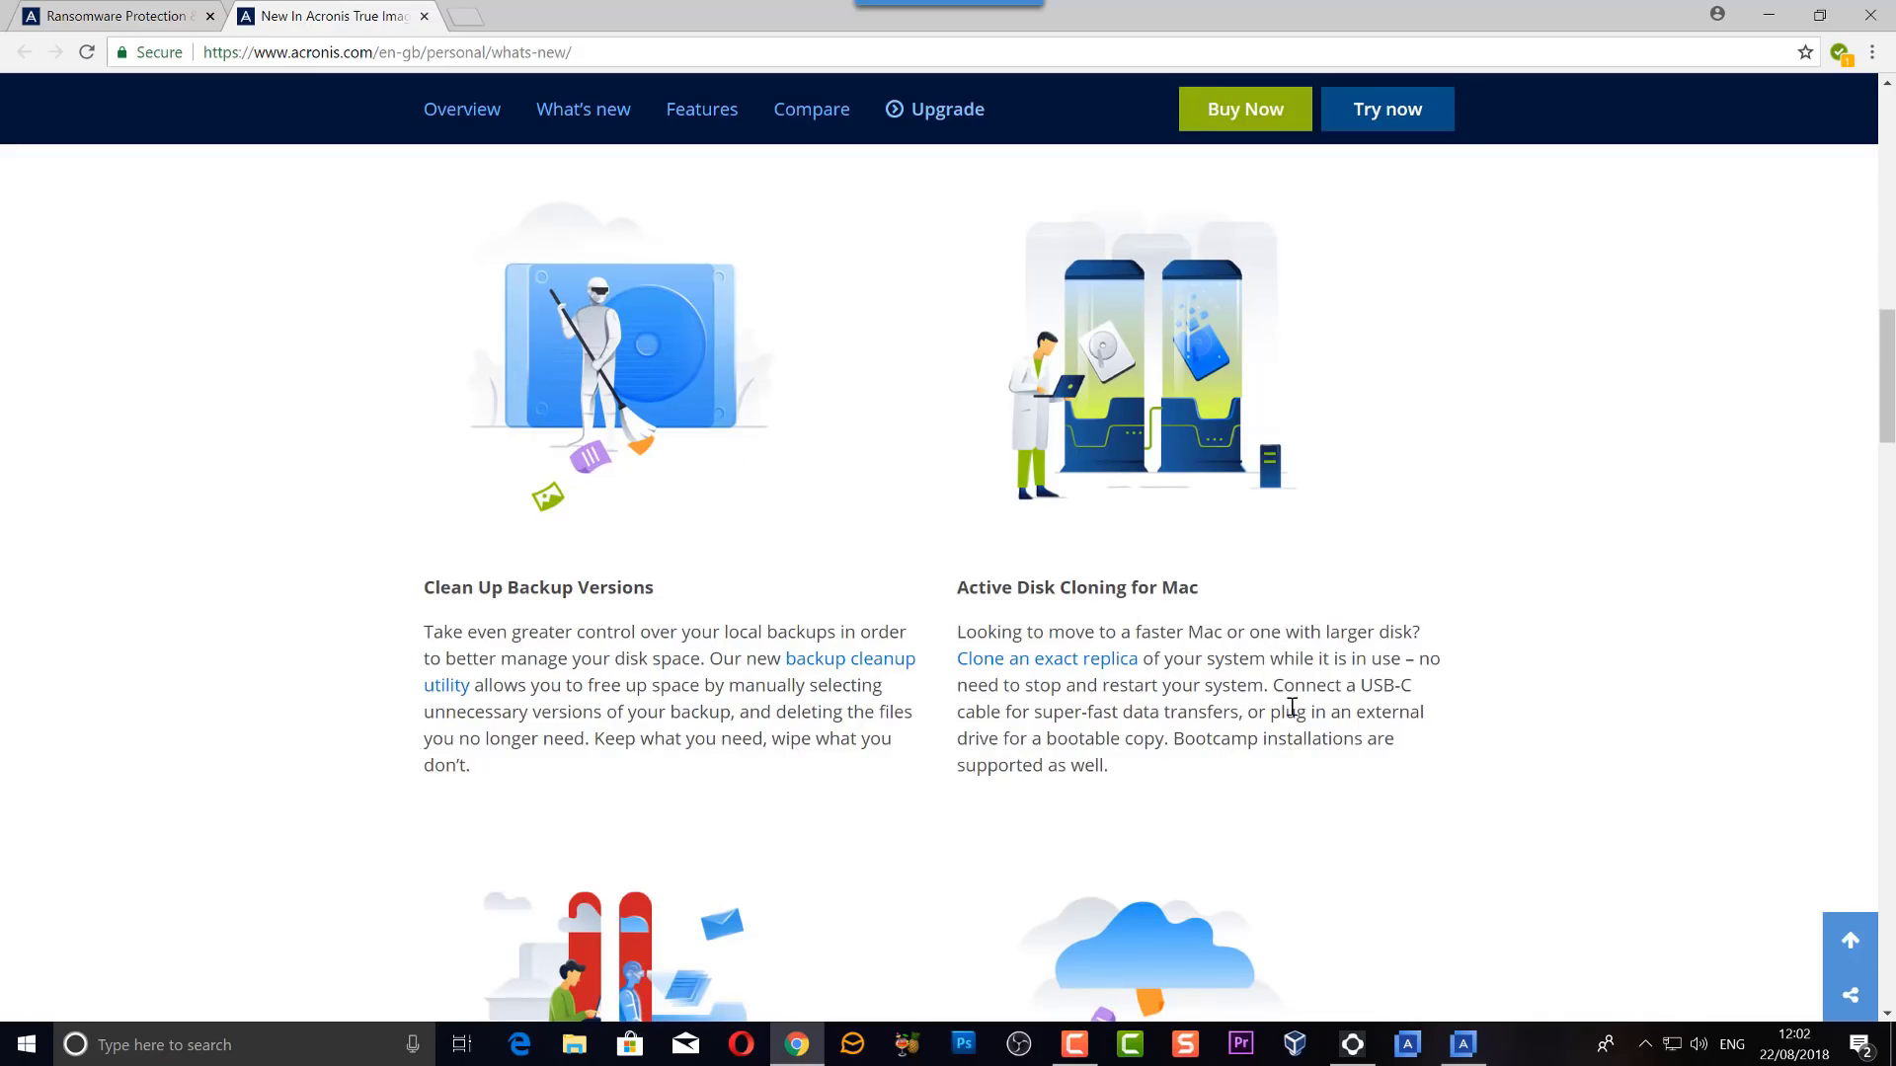
{"action": "scroll", "coordinate": [1291, 707], "scroll_direction": "down", "scroll_amount": 7}
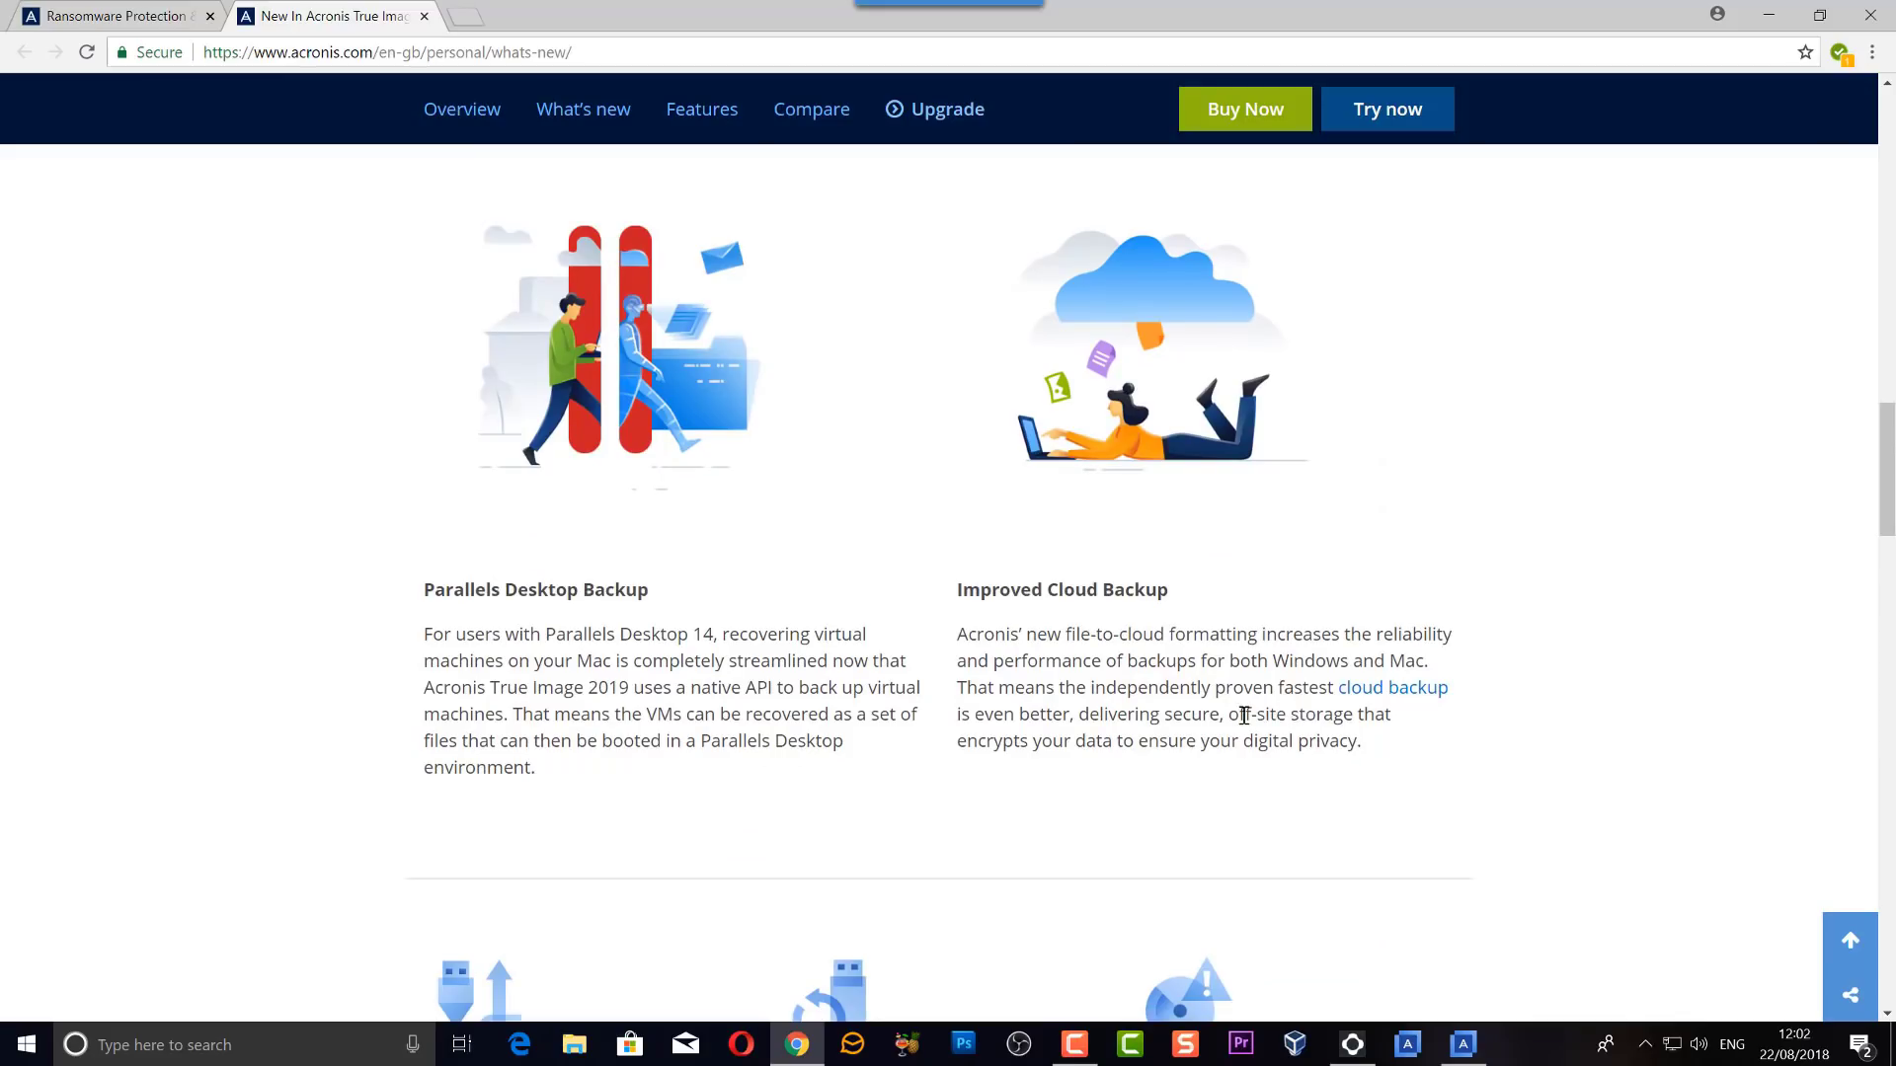
{"action": "scroll", "coordinate": [1244, 715], "scroll_direction": "down", "scroll_amount": 7}
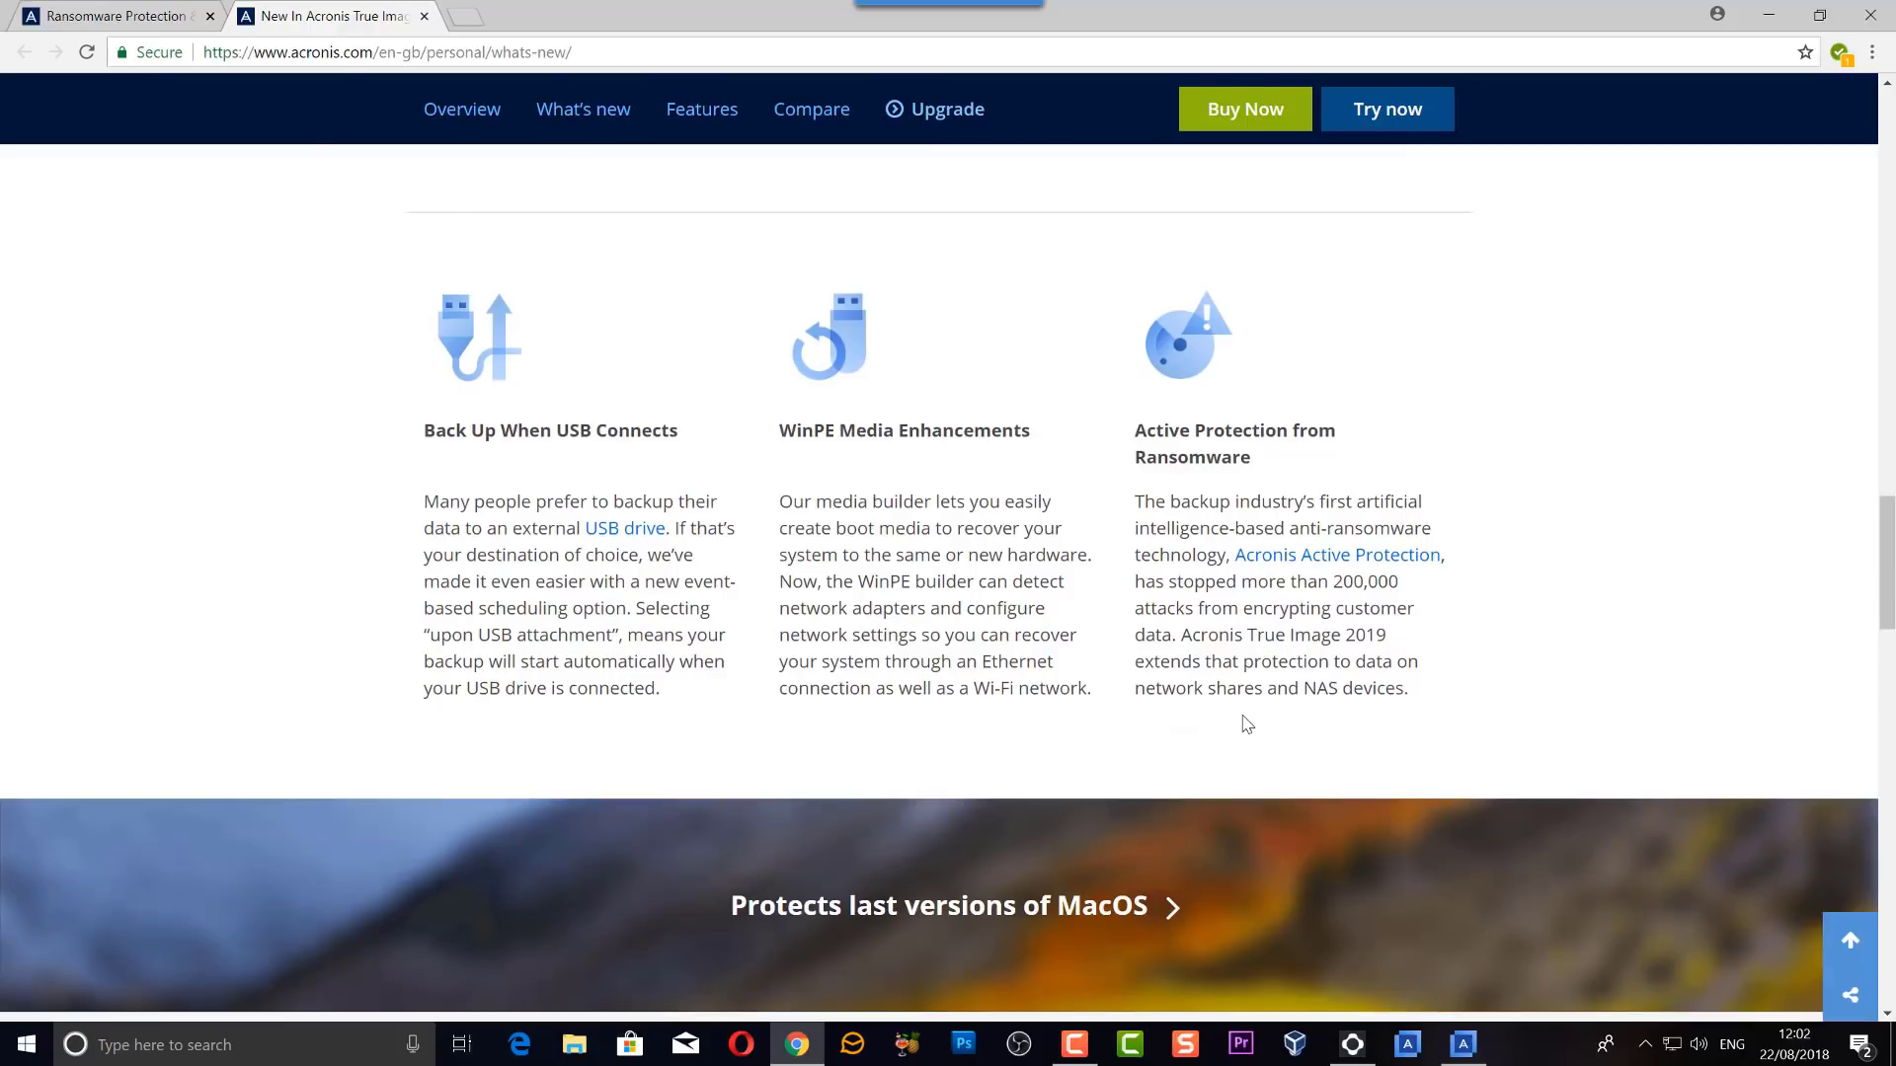
{"action": "key", "text": "ctrl+shift+Tab"}
{"action": "scroll", "coordinate": [692, 609], "scroll_direction": "down", "scroll_amount": 3}
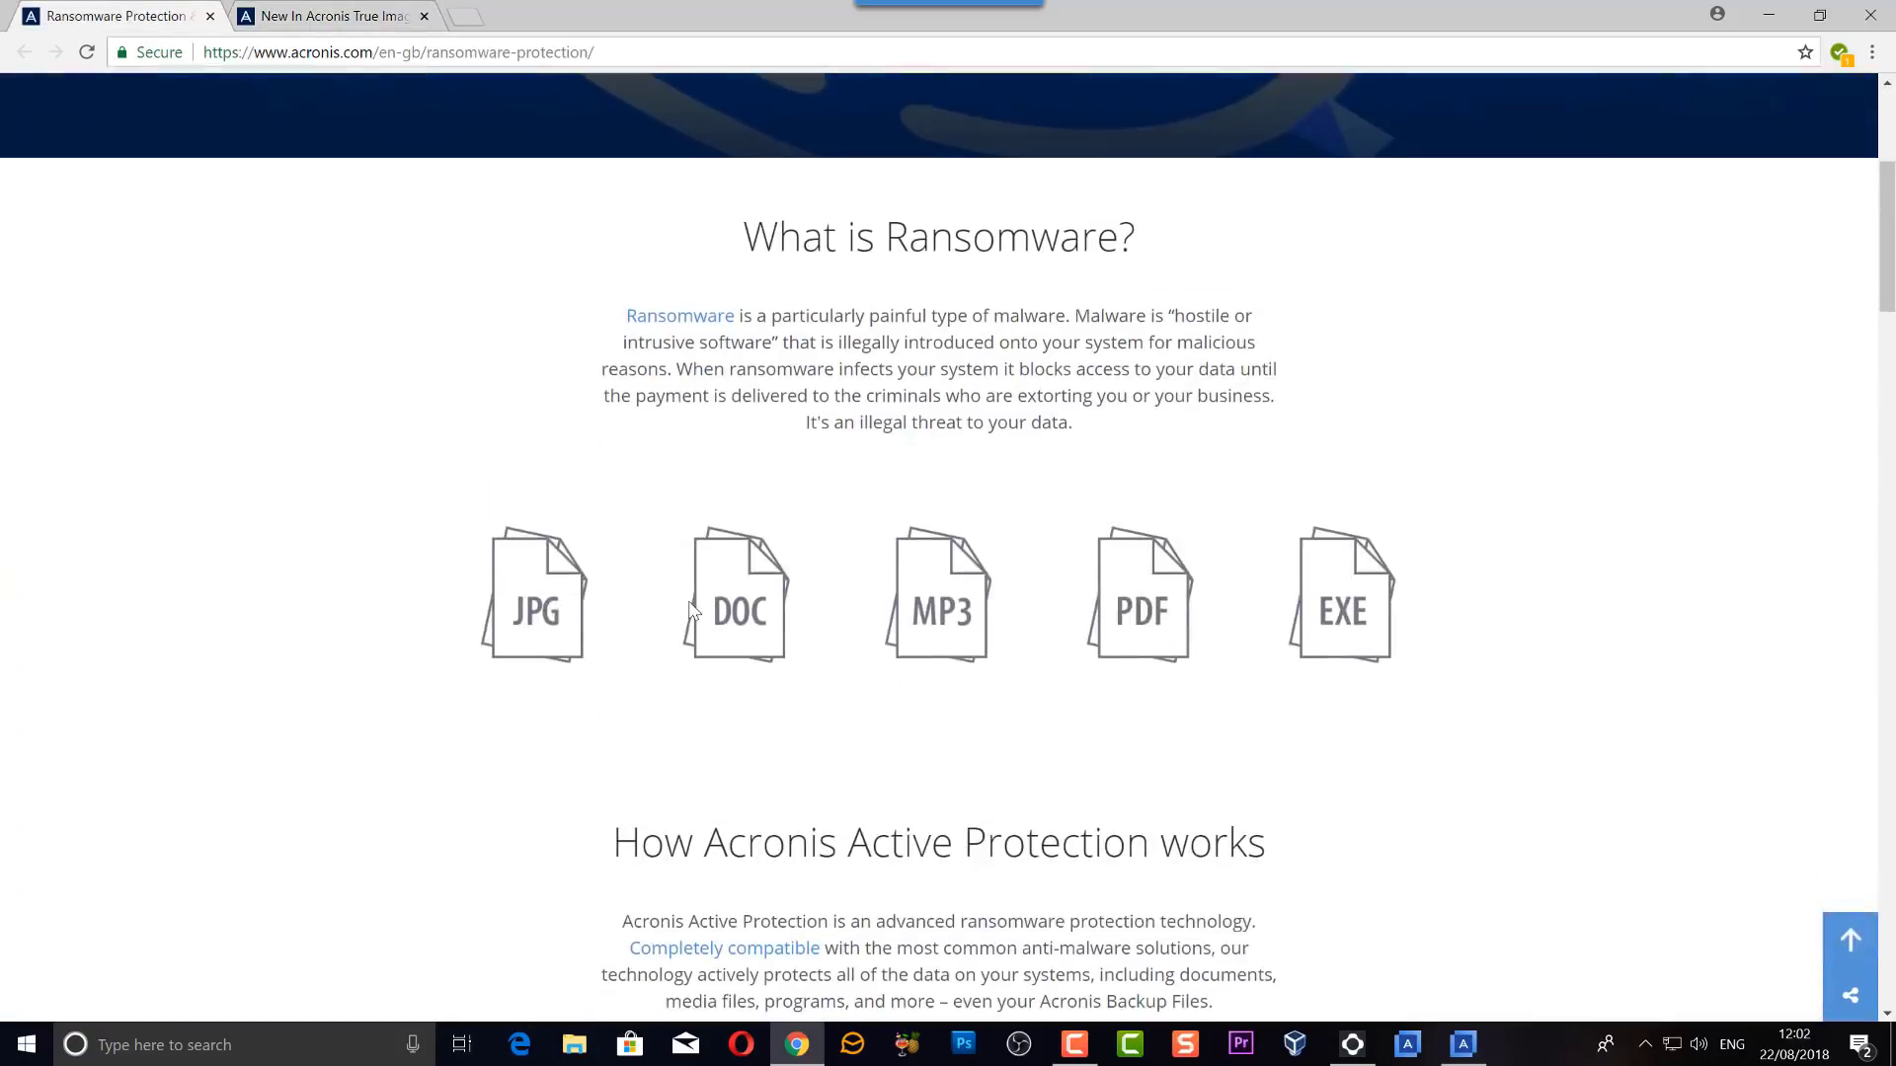
{"action": "scroll", "coordinate": [691, 609], "scroll_direction": "down", "scroll_amount": 5}
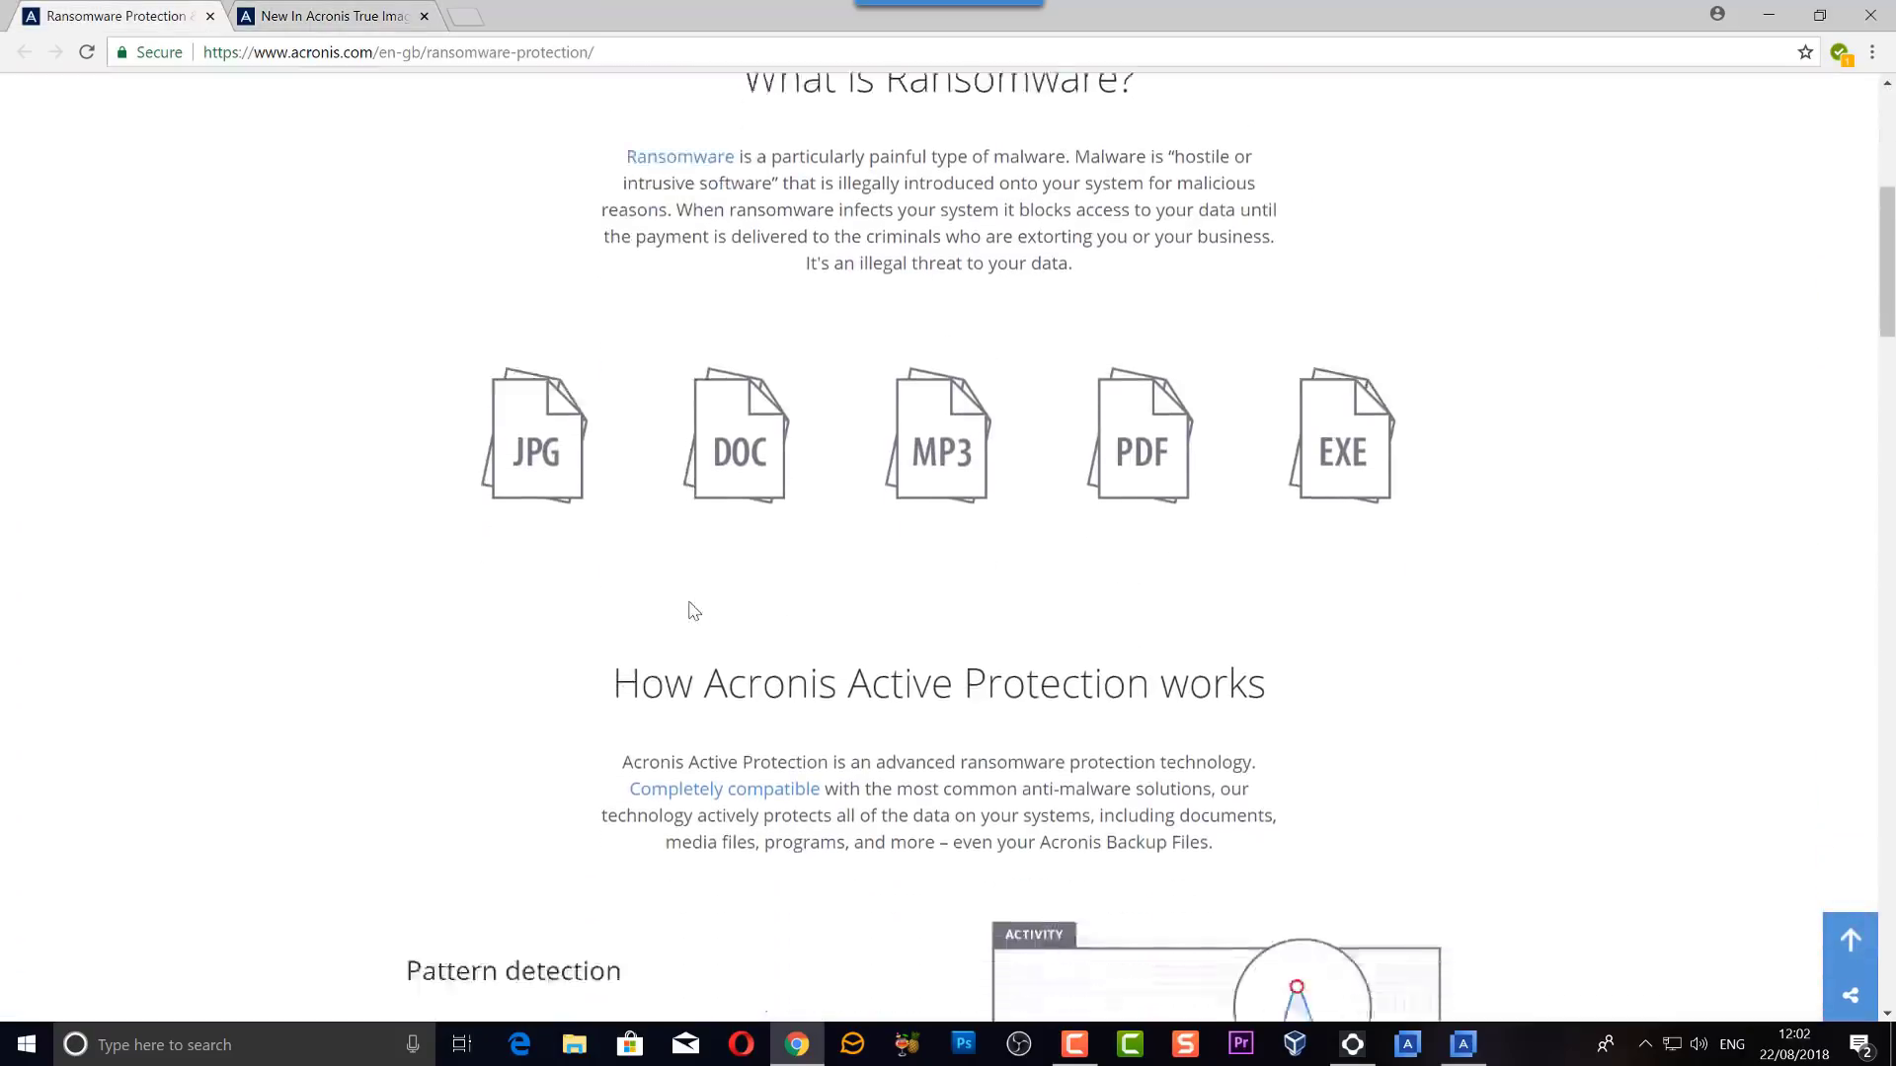
{"action": "scroll", "coordinate": [693, 609], "scroll_direction": "down", "scroll_amount": 1}
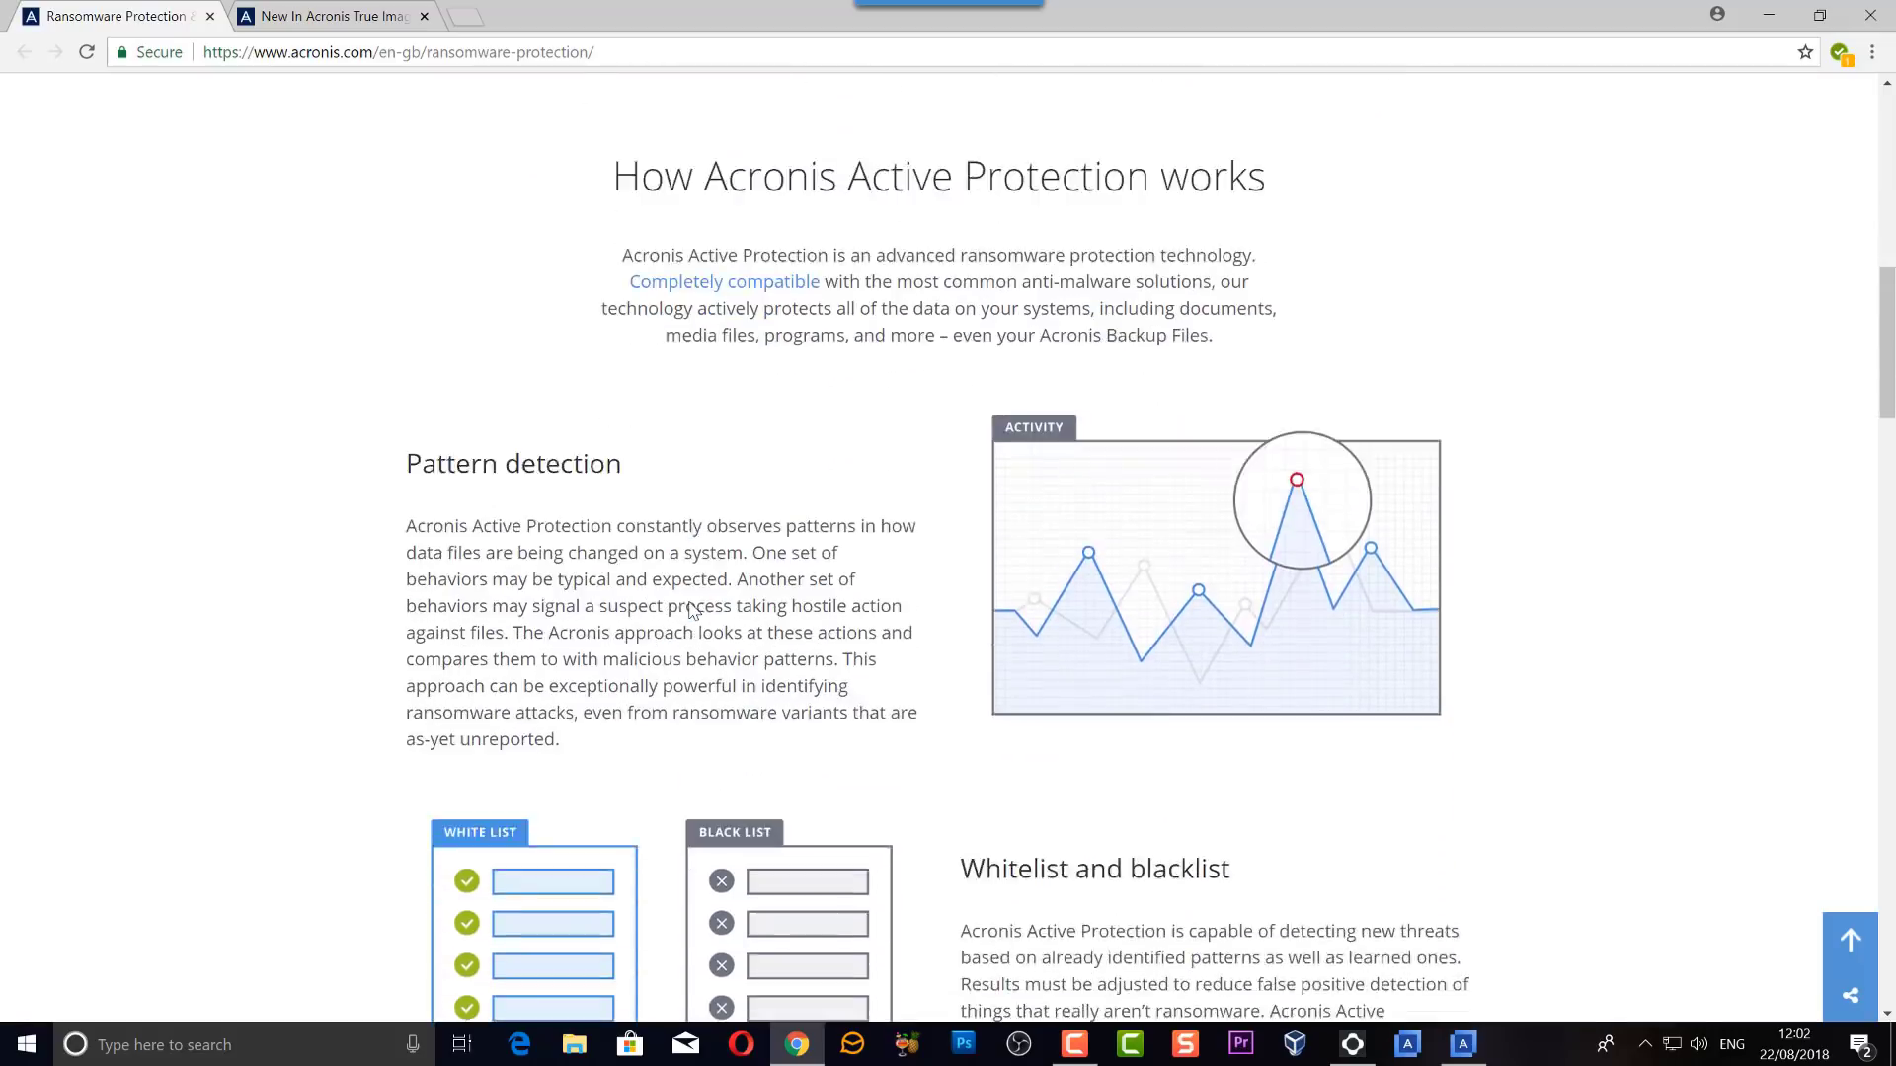
{"action": "scroll", "coordinate": [693, 609], "scroll_direction": "down", "scroll_amount": 3}
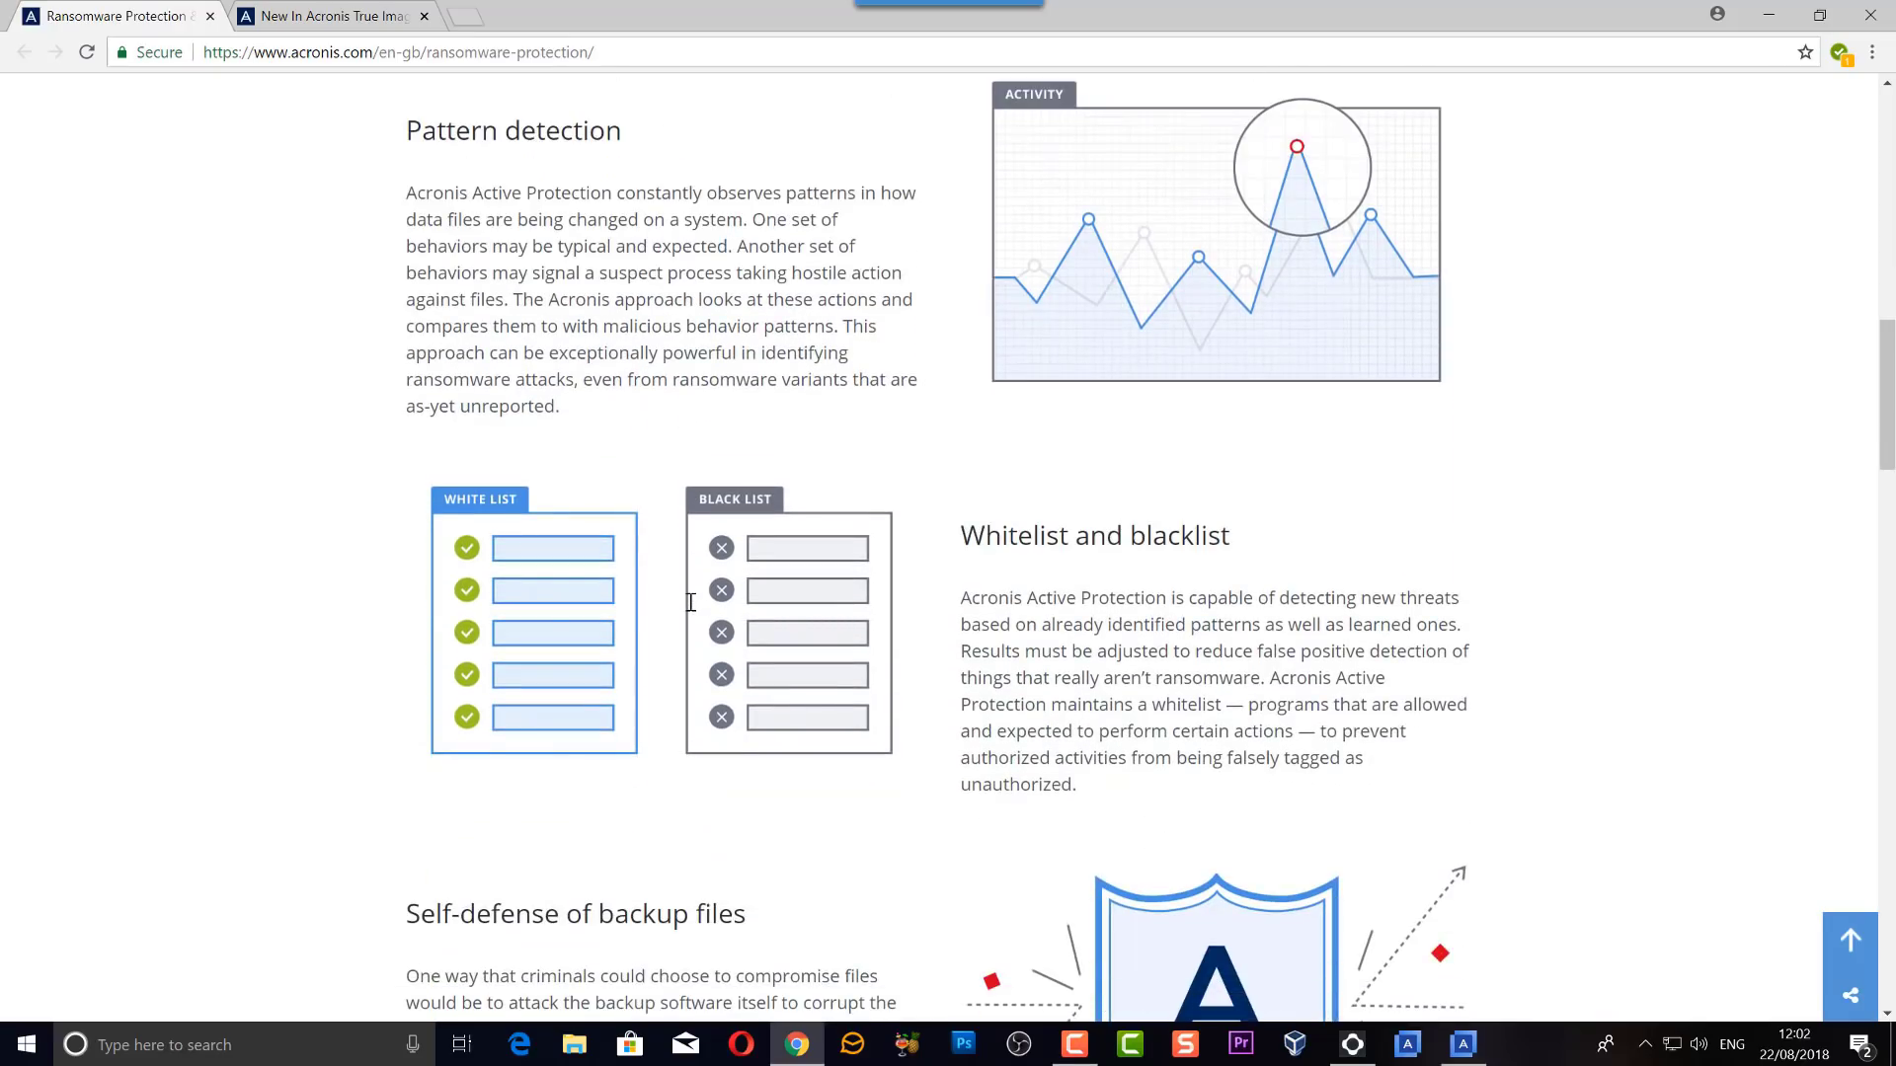
{"action": "scroll", "coordinate": [691, 602], "scroll_direction": "down", "scroll_amount": 3}
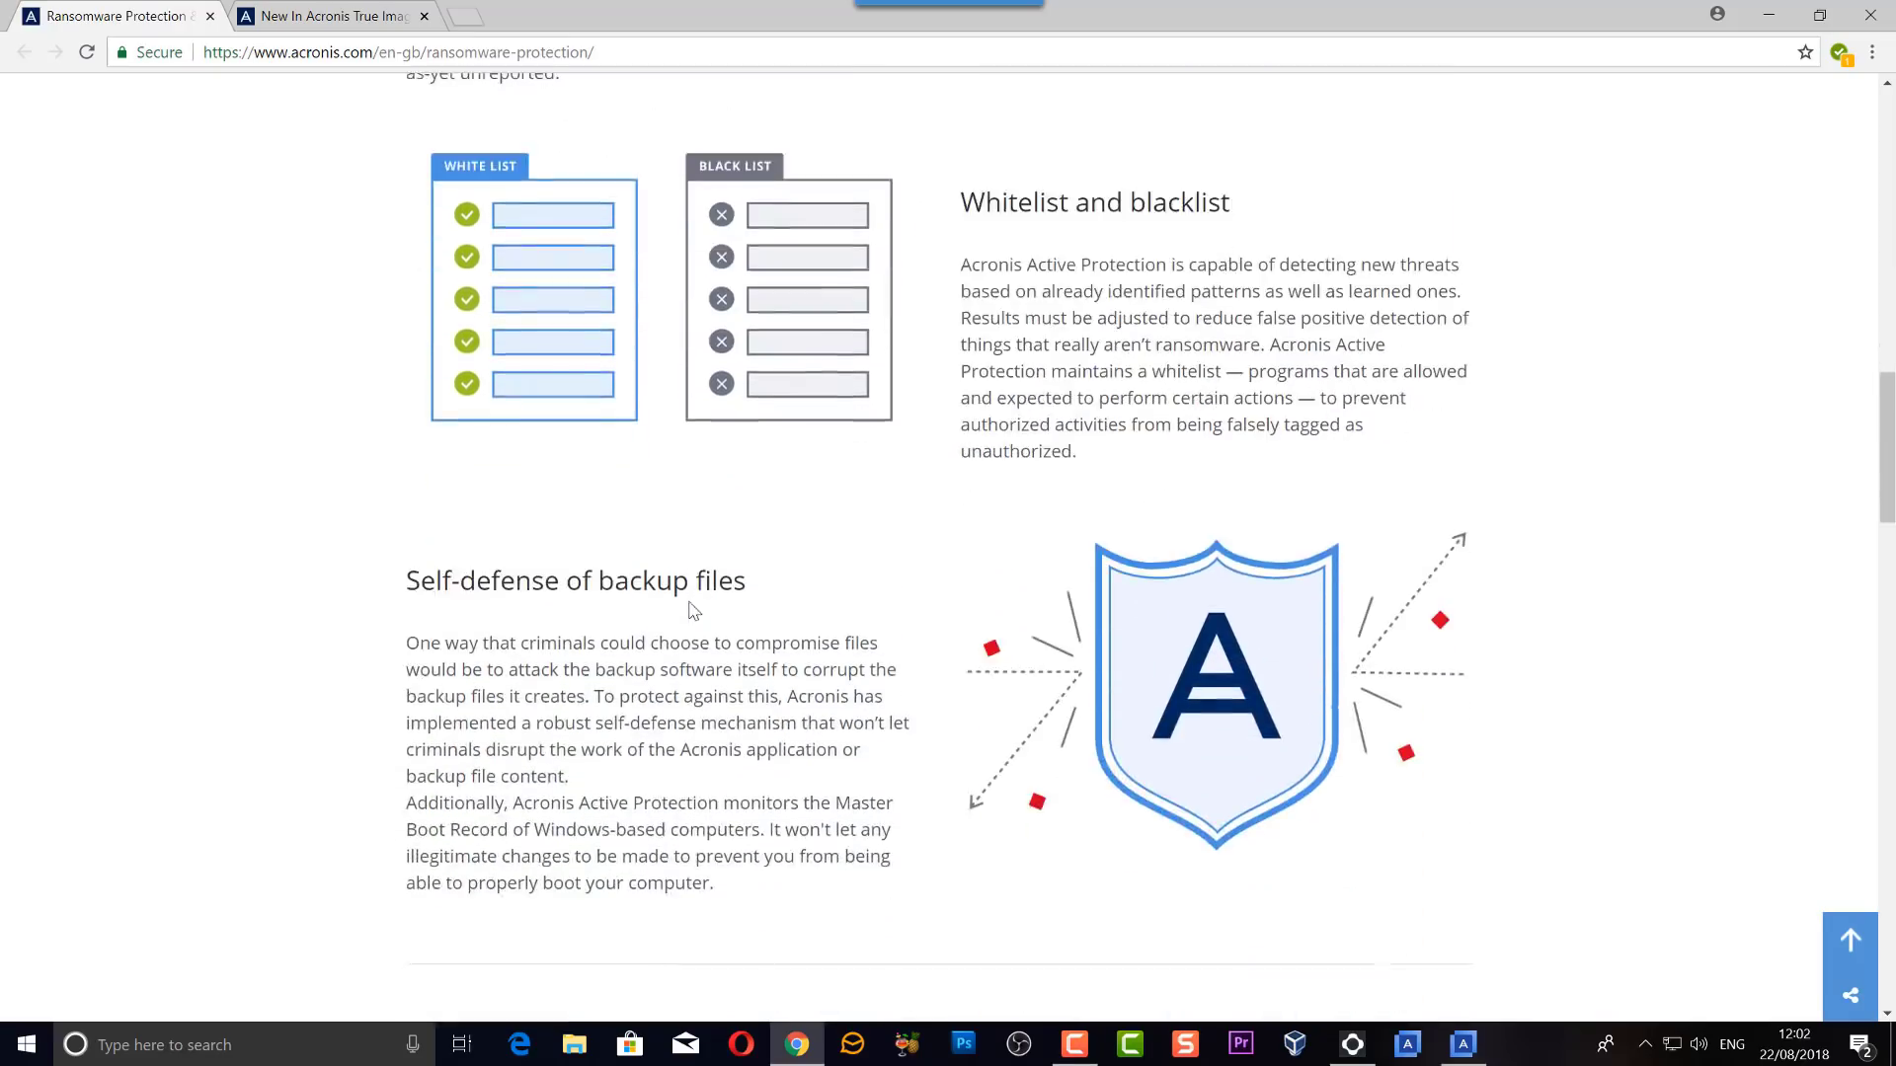
{"action": "scroll", "coordinate": [693, 610], "scroll_direction": "down", "scroll_amount": 2}
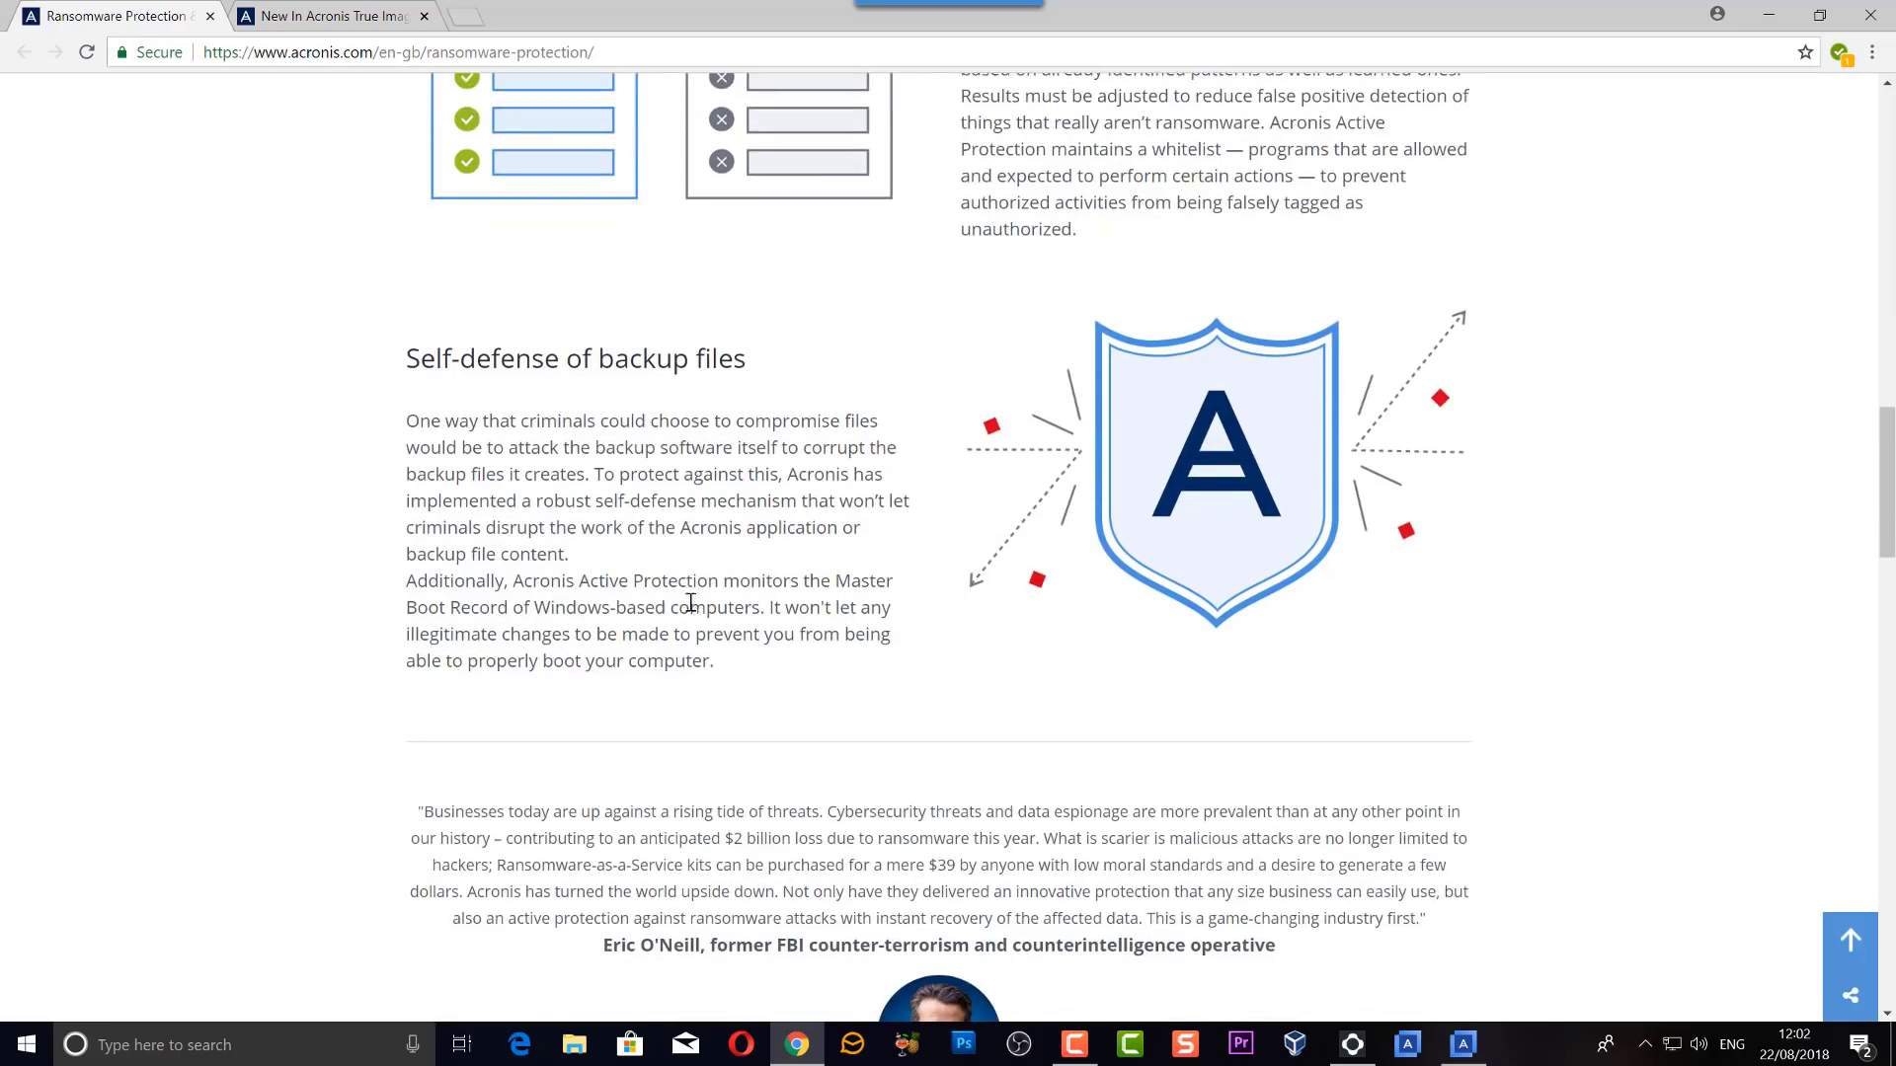
{"action": "scroll", "coordinate": [691, 602], "scroll_direction": "down", "scroll_amount": 2}
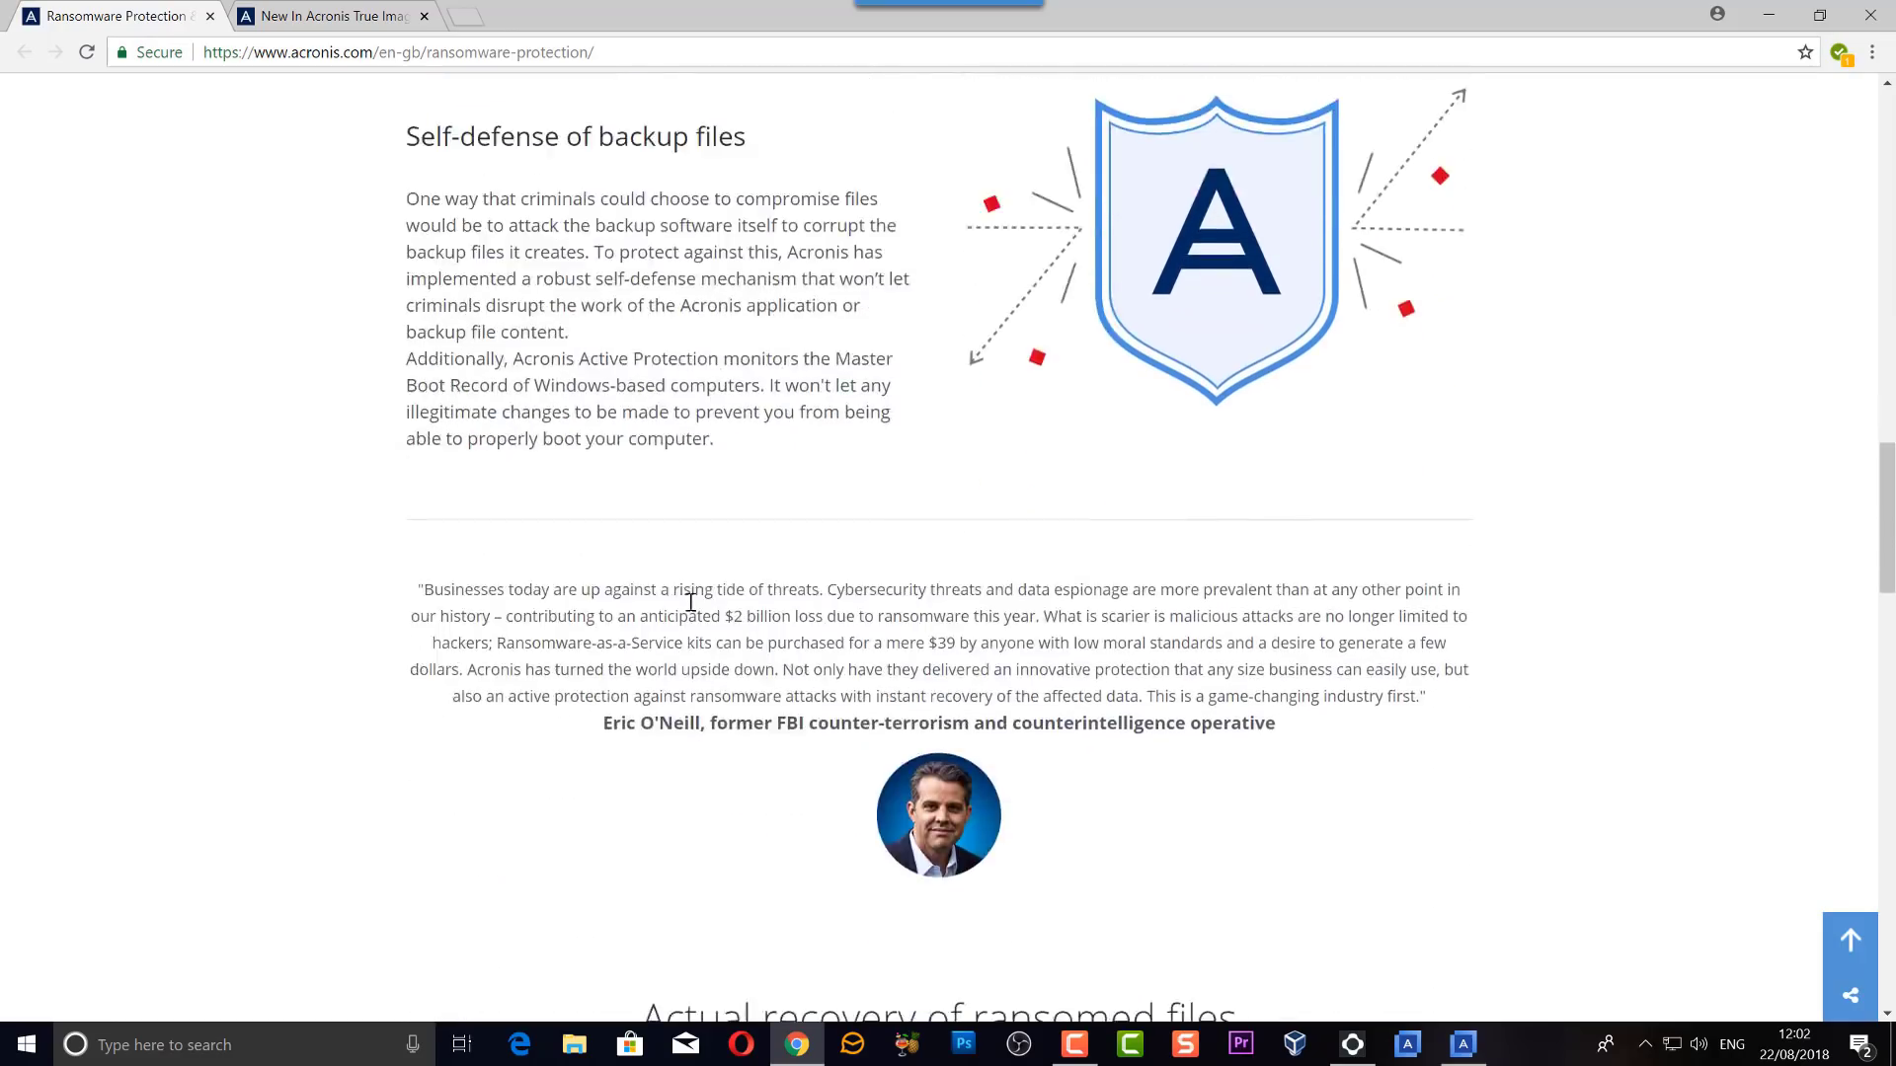
{"action": "scroll", "coordinate": [691, 603], "scroll_direction": "down", "scroll_amount": 1}
{"action": "scroll", "coordinate": [691, 609], "scroll_direction": "down", "scroll_amount": 5}
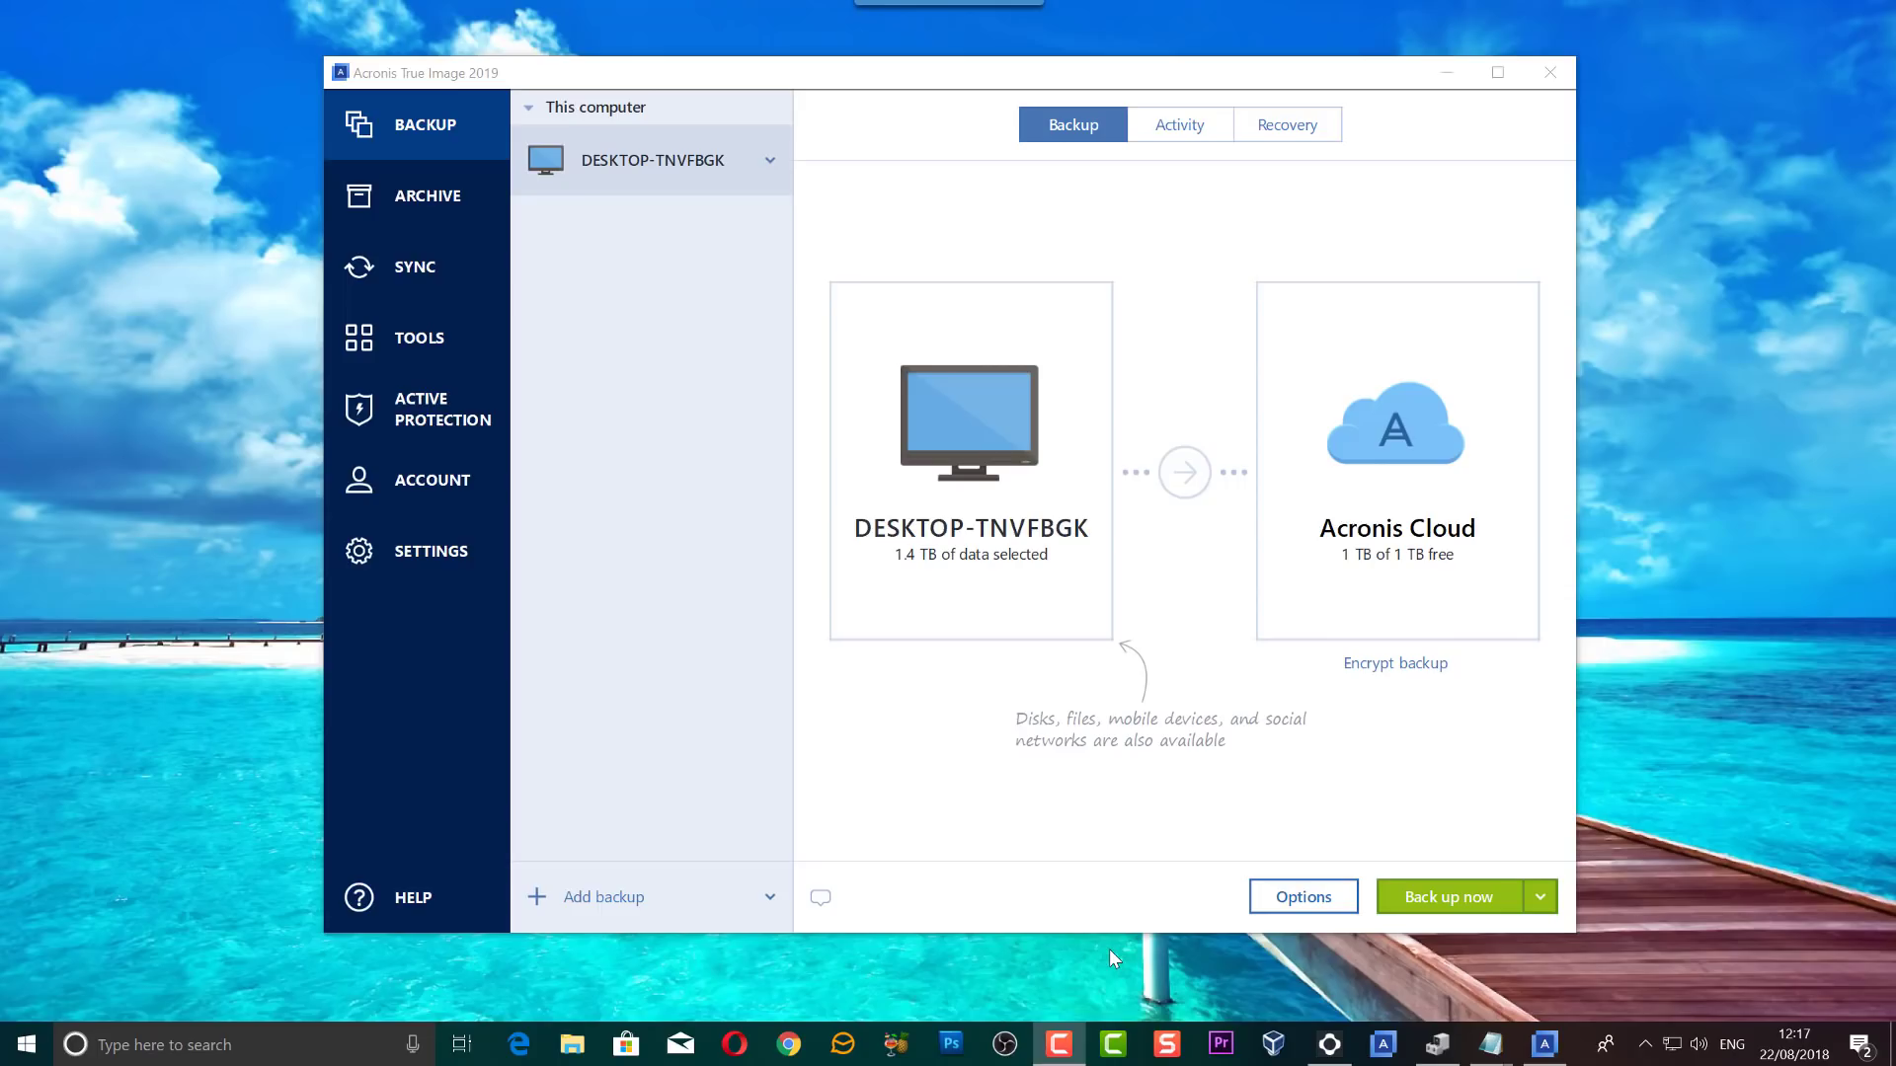
Change the backup source and scroll the source list from Entire PC to Social network
{"action": "mouse_move", "coordinate": [946, 449]}
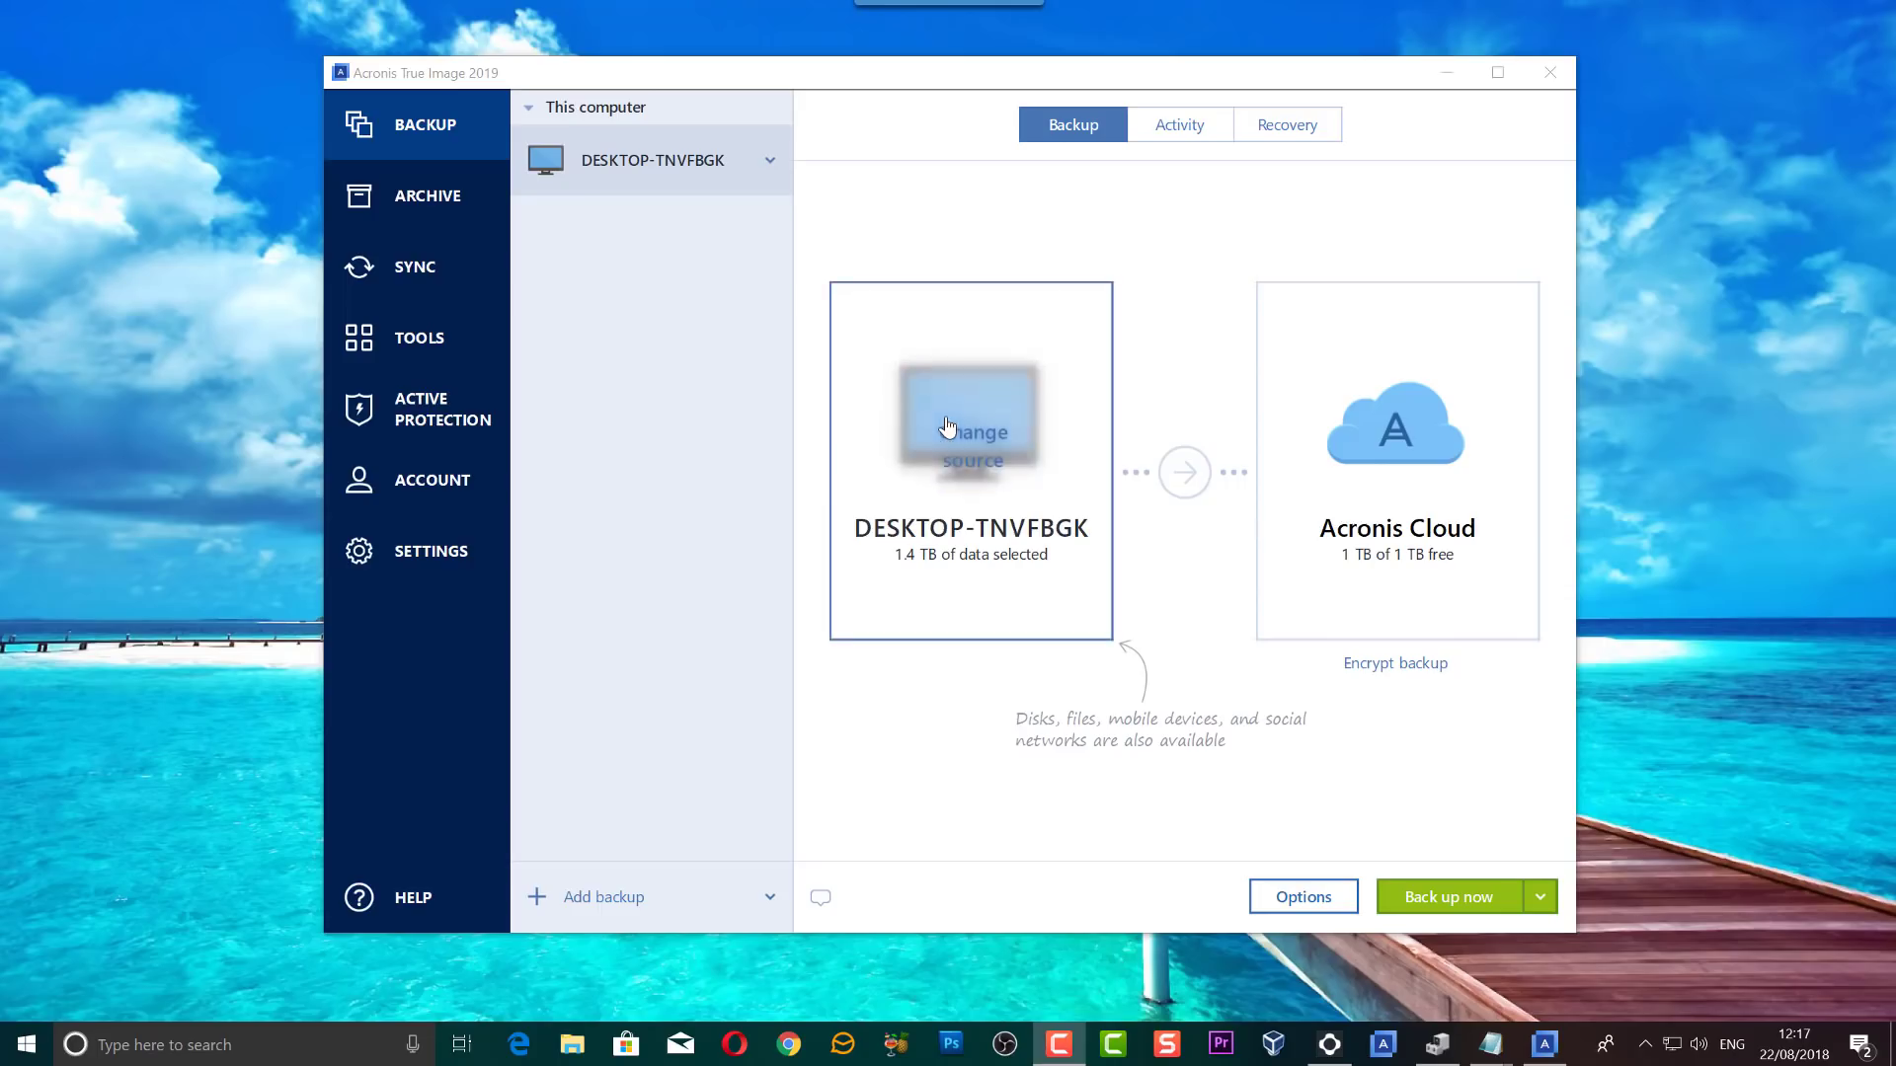
{"action": "mouse_move", "coordinate": [1414, 479]}
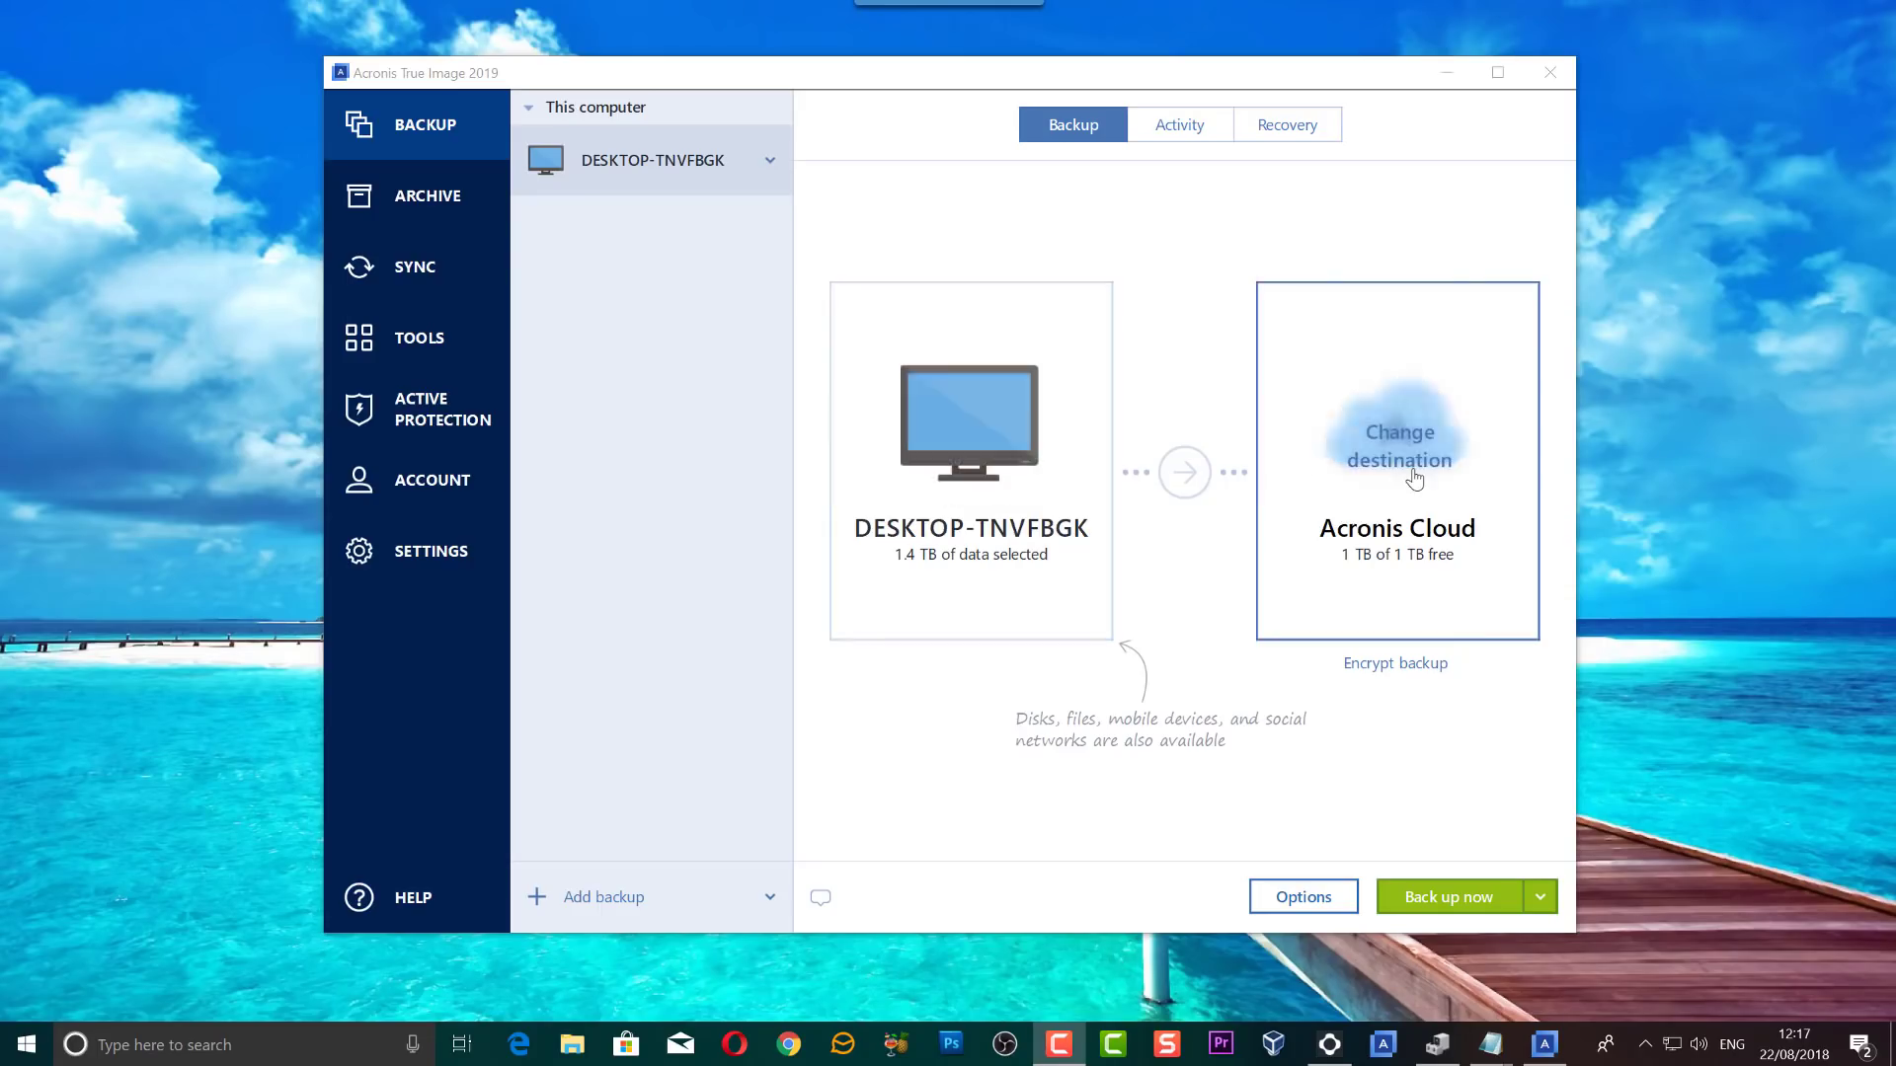
{"action": "mouse_move", "coordinate": [1057, 483]}
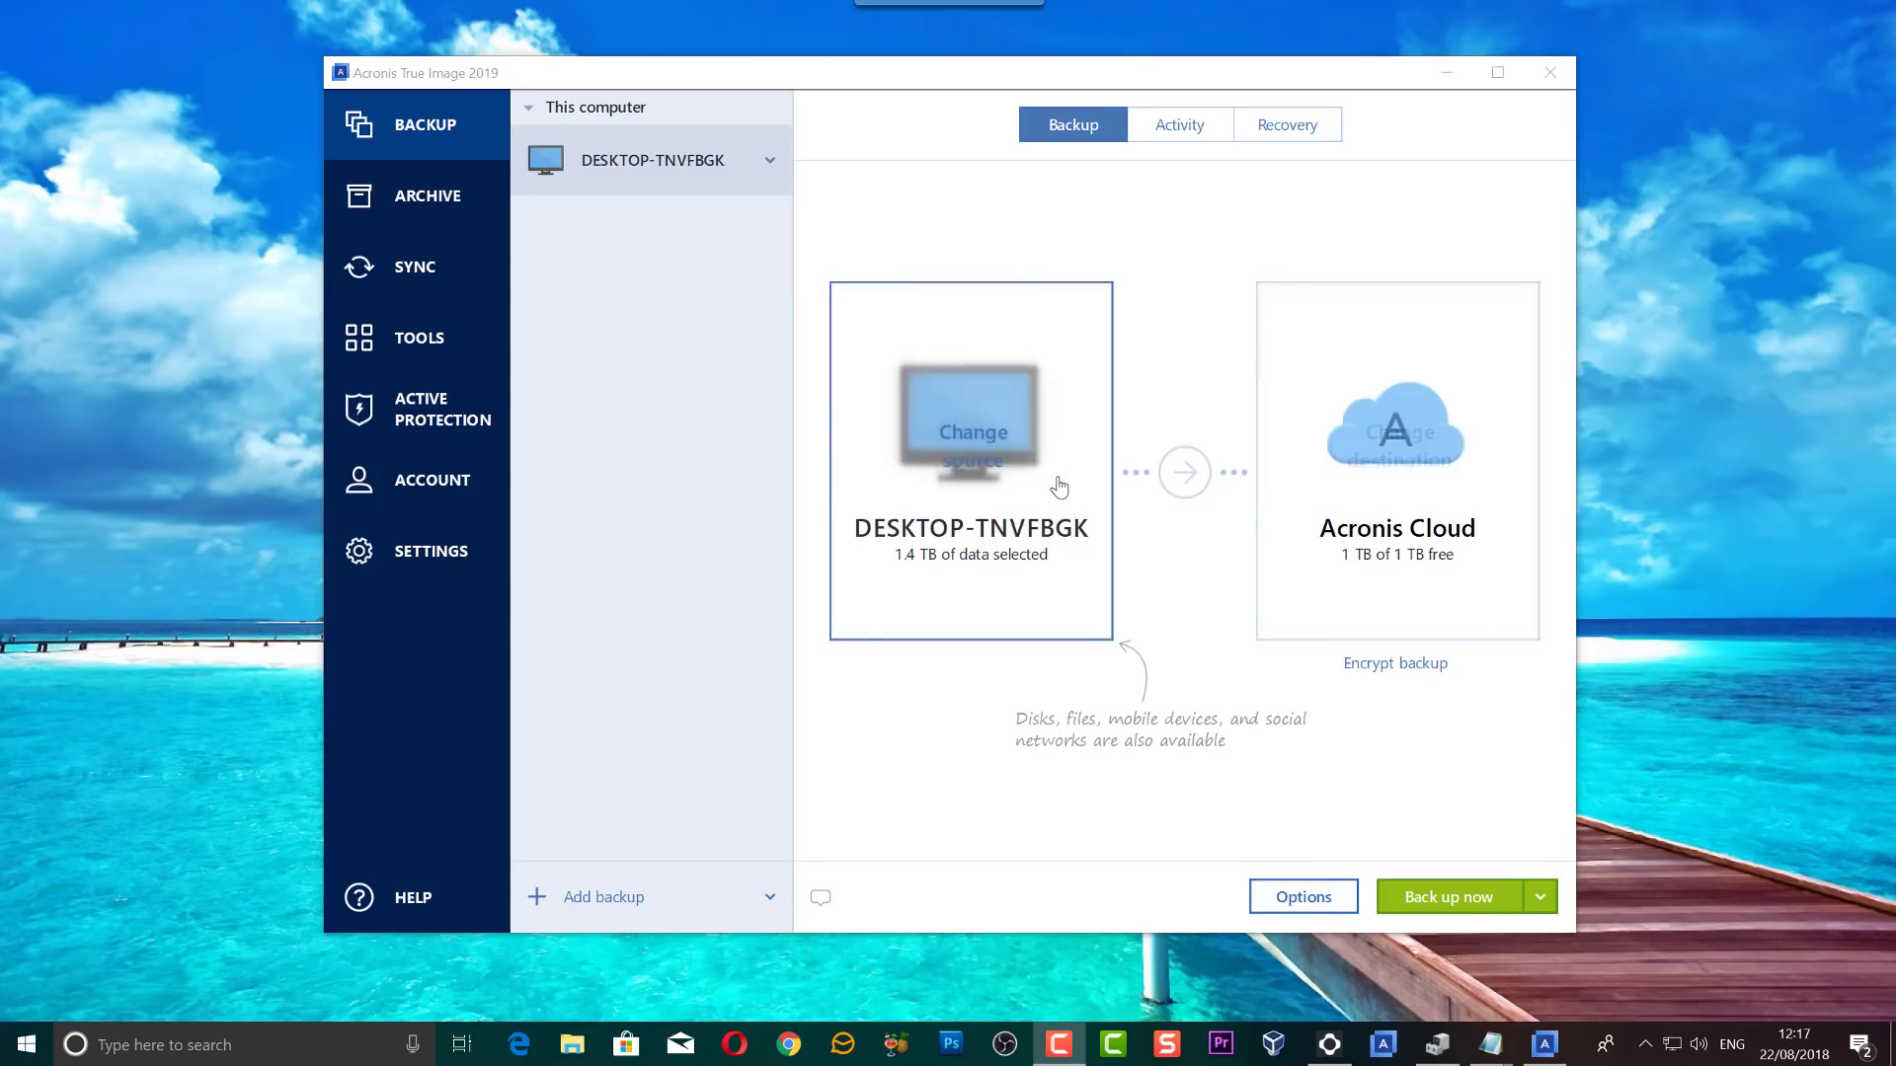
{"action": "left_click", "coordinate": [999, 489]}
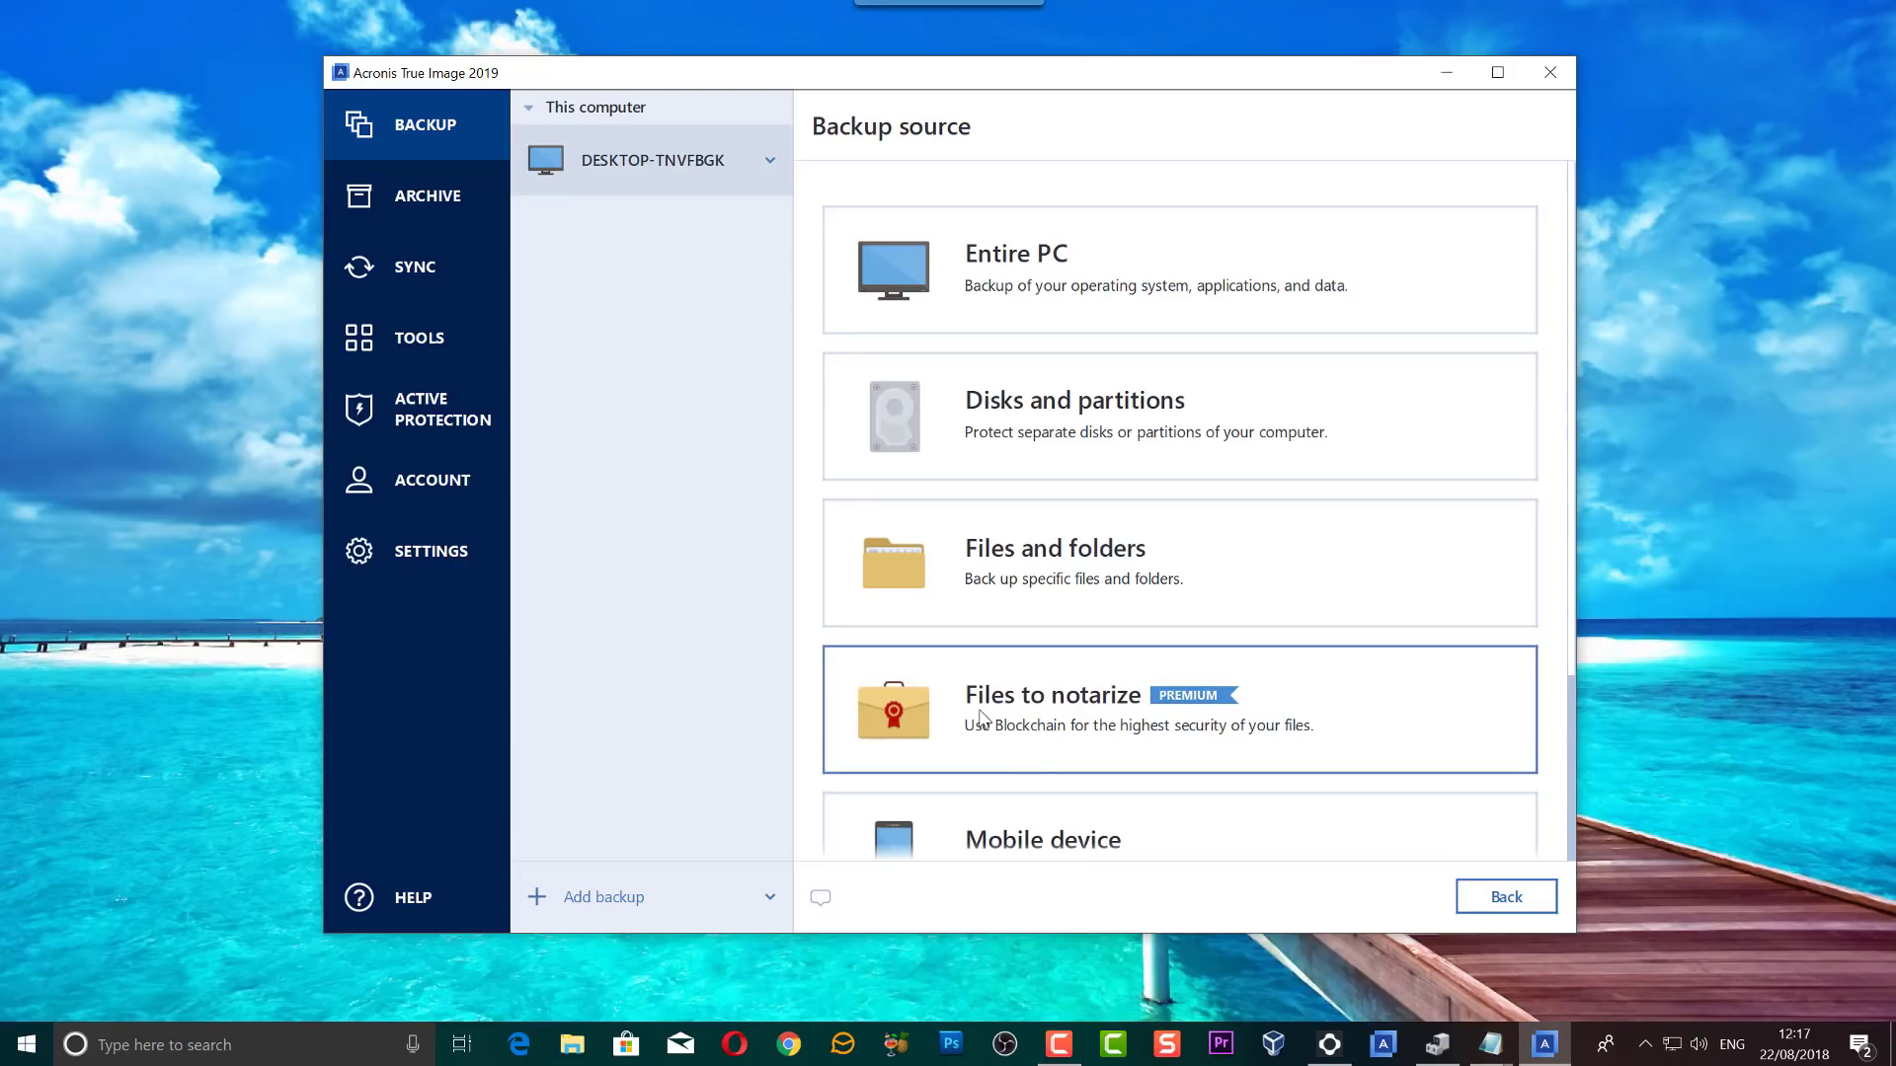
{"action": "scroll", "coordinate": [1166, 713], "scroll_direction": "down", "scroll_amount": 2}
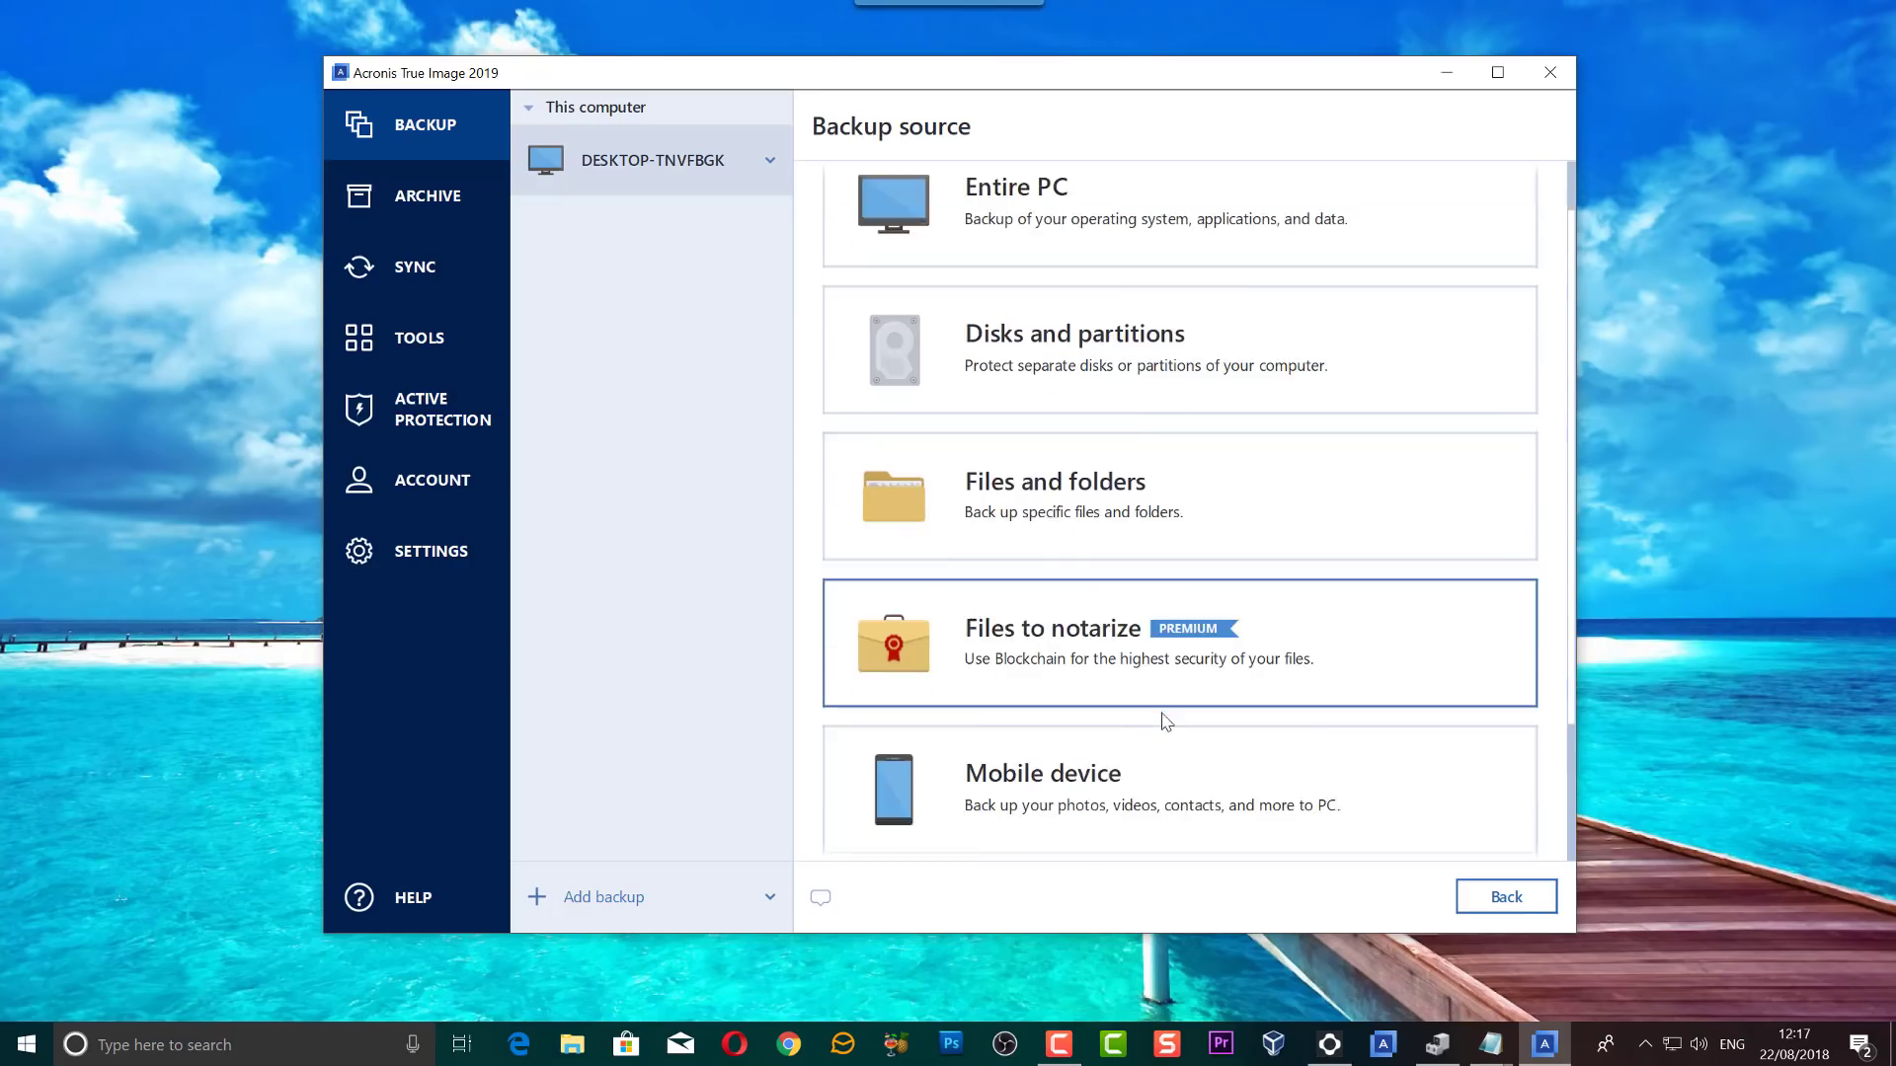
{"action": "scroll", "coordinate": [1269, 721], "scroll_direction": "down", "scroll_amount": 2}
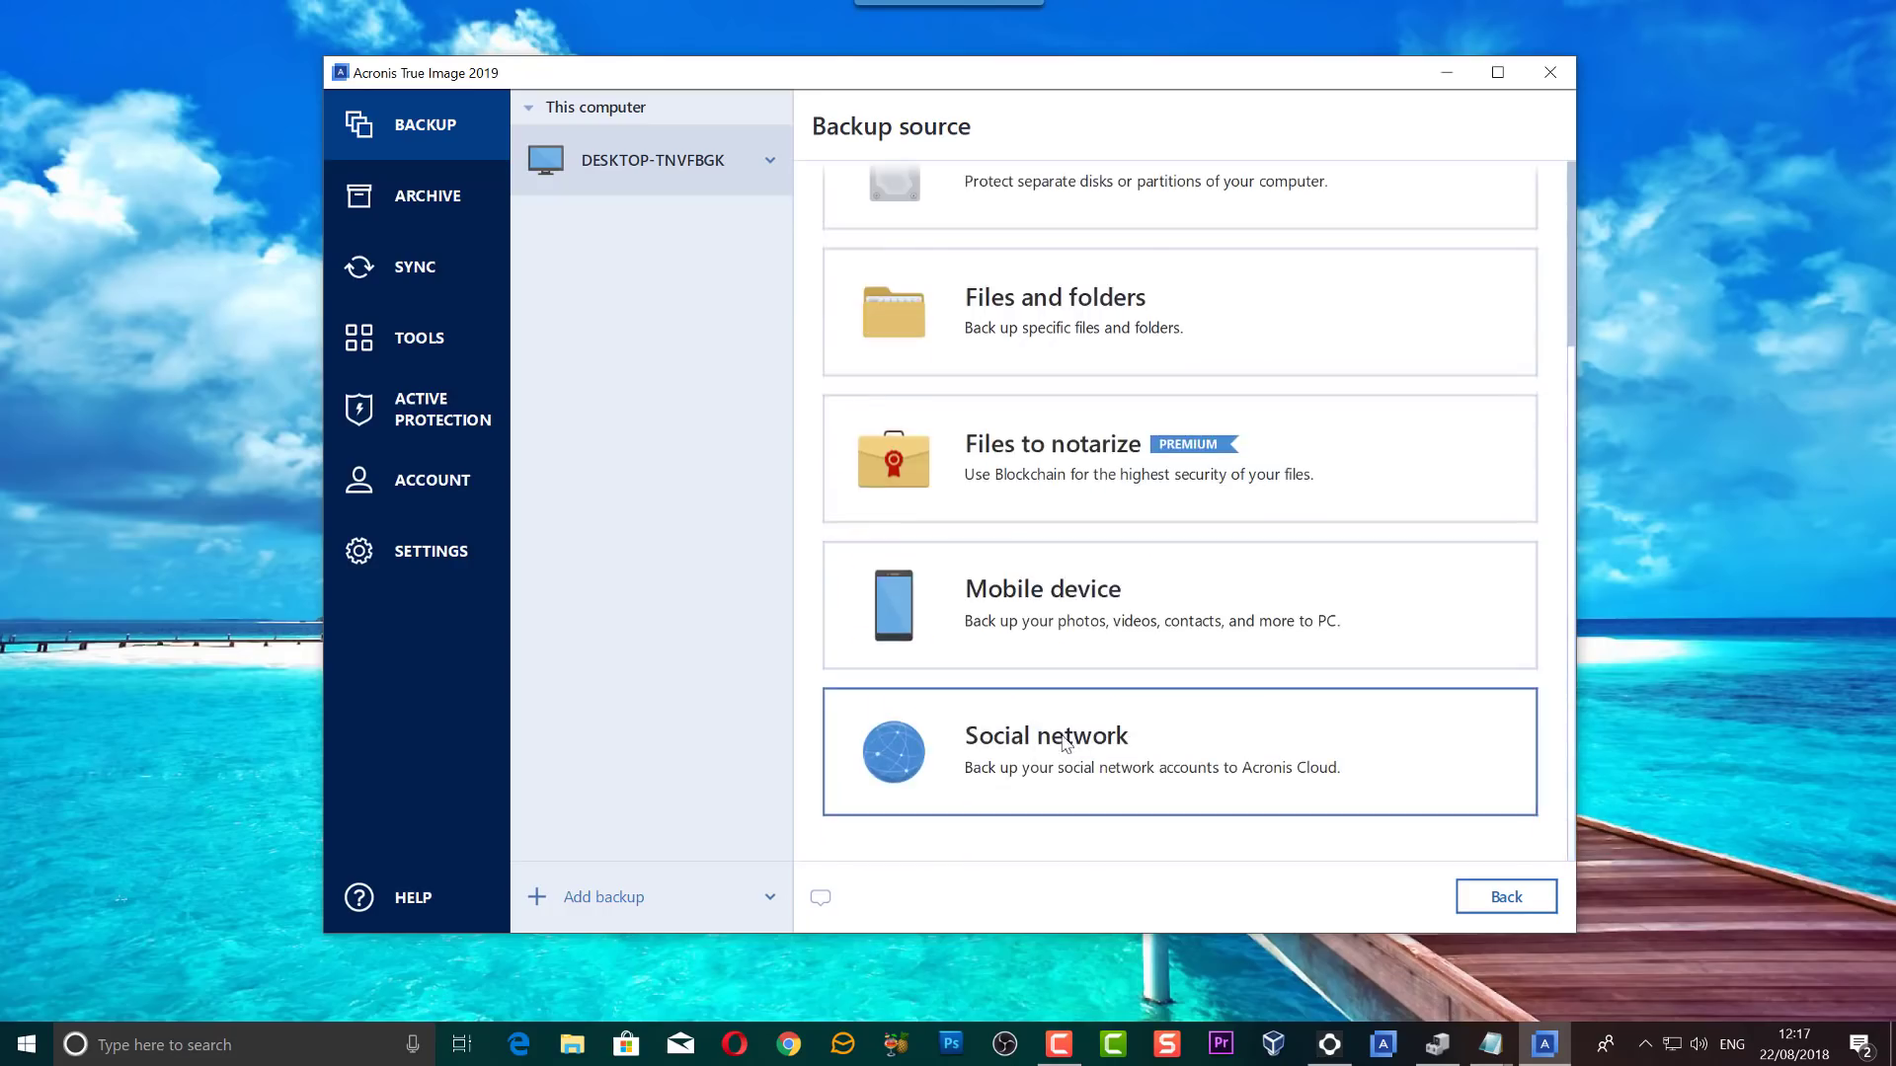
{"action": "scroll", "coordinate": [1211, 736], "scroll_direction": "up", "scroll_amount": 4}
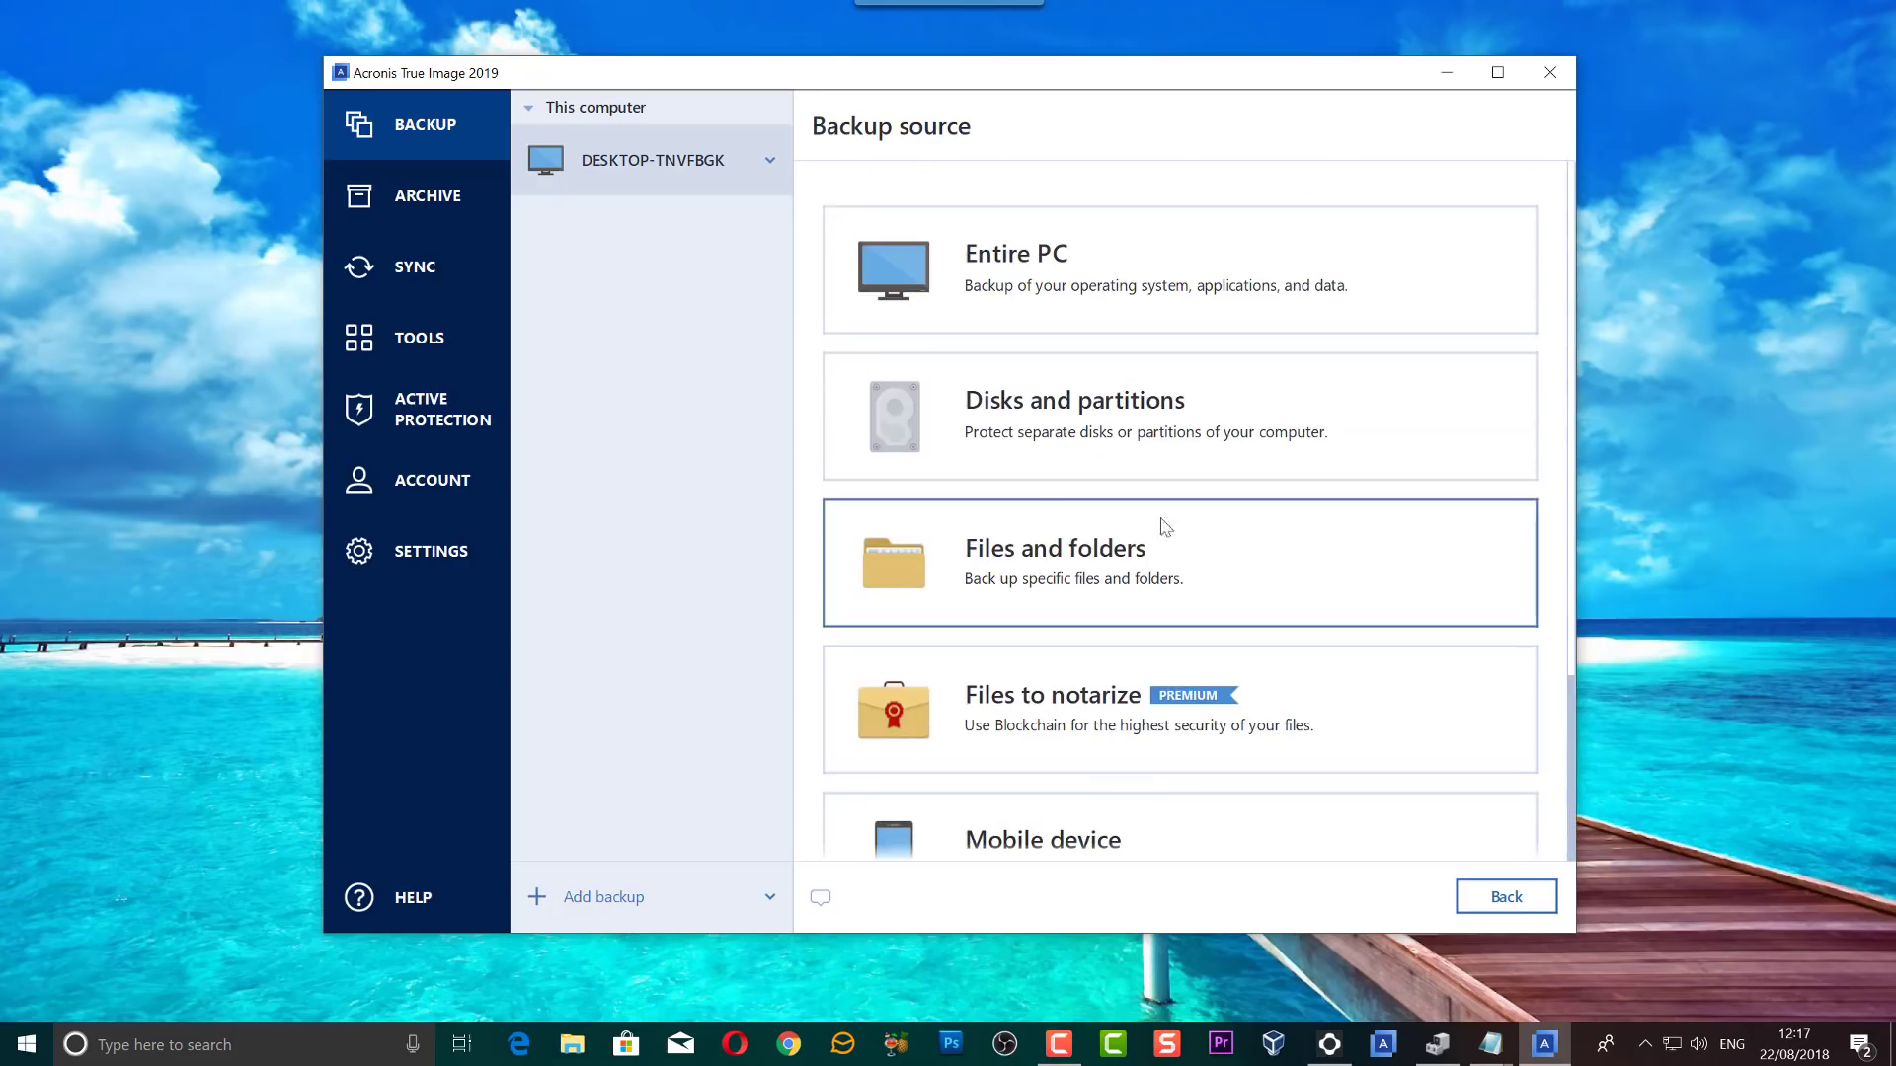
Choose Files and folders, tick Music (18.7 MB), and confirm it as the source
{"action": "left_click", "coordinate": [1092, 555]}
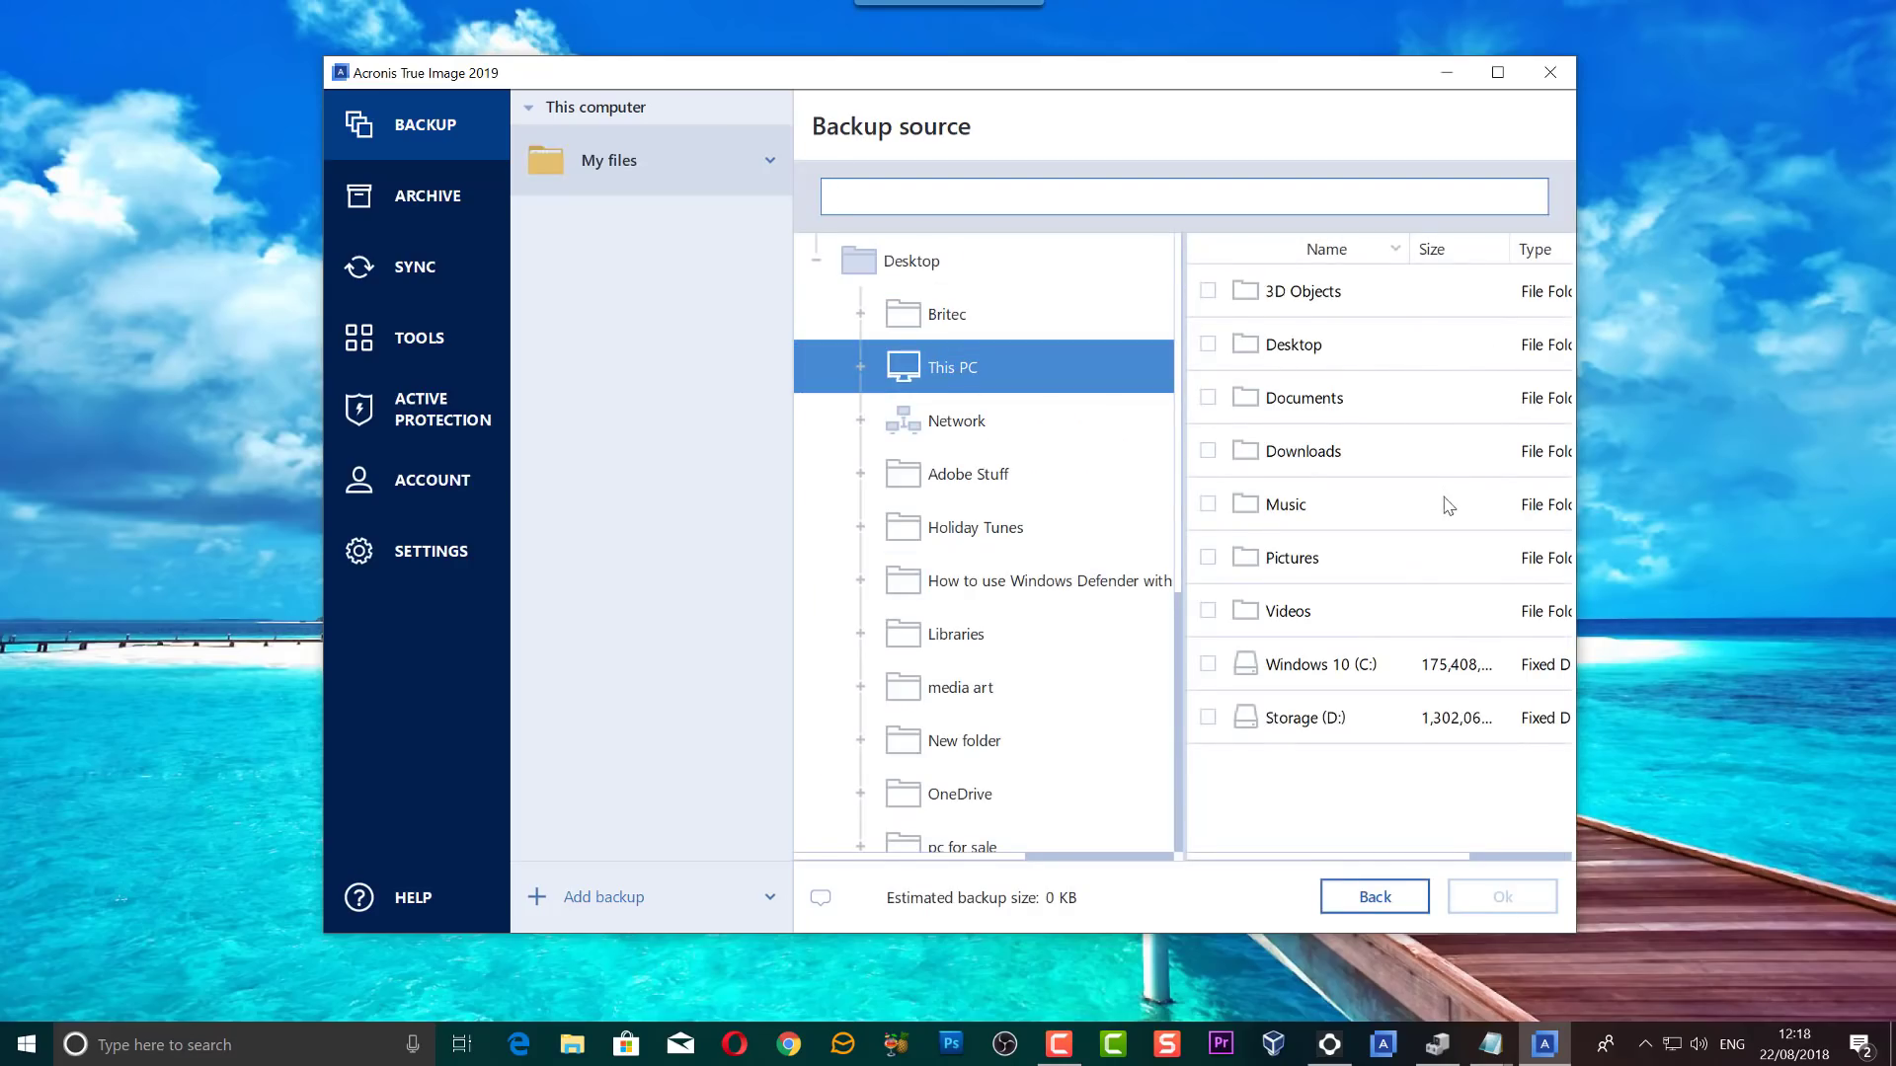
{"action": "left_click", "coordinate": [1208, 505]}
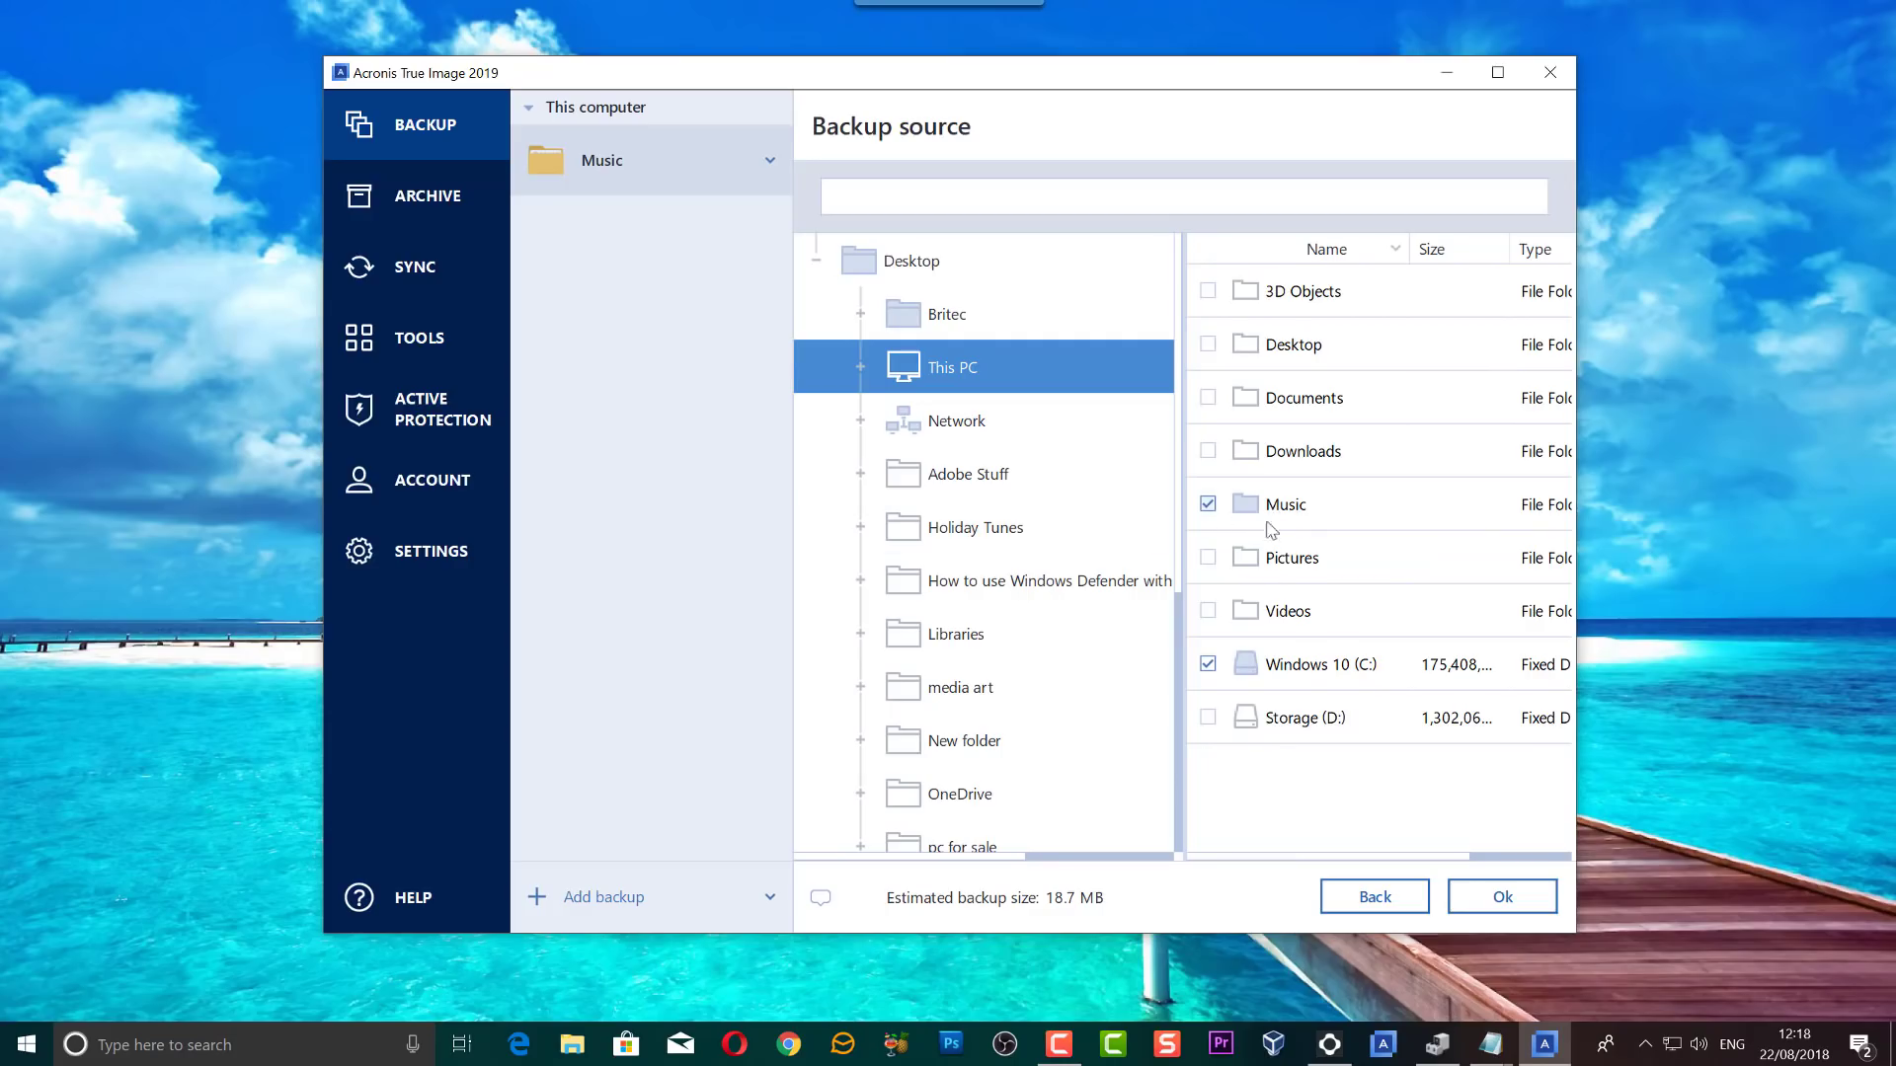
{"action": "left_click", "coordinate": [1496, 903]}
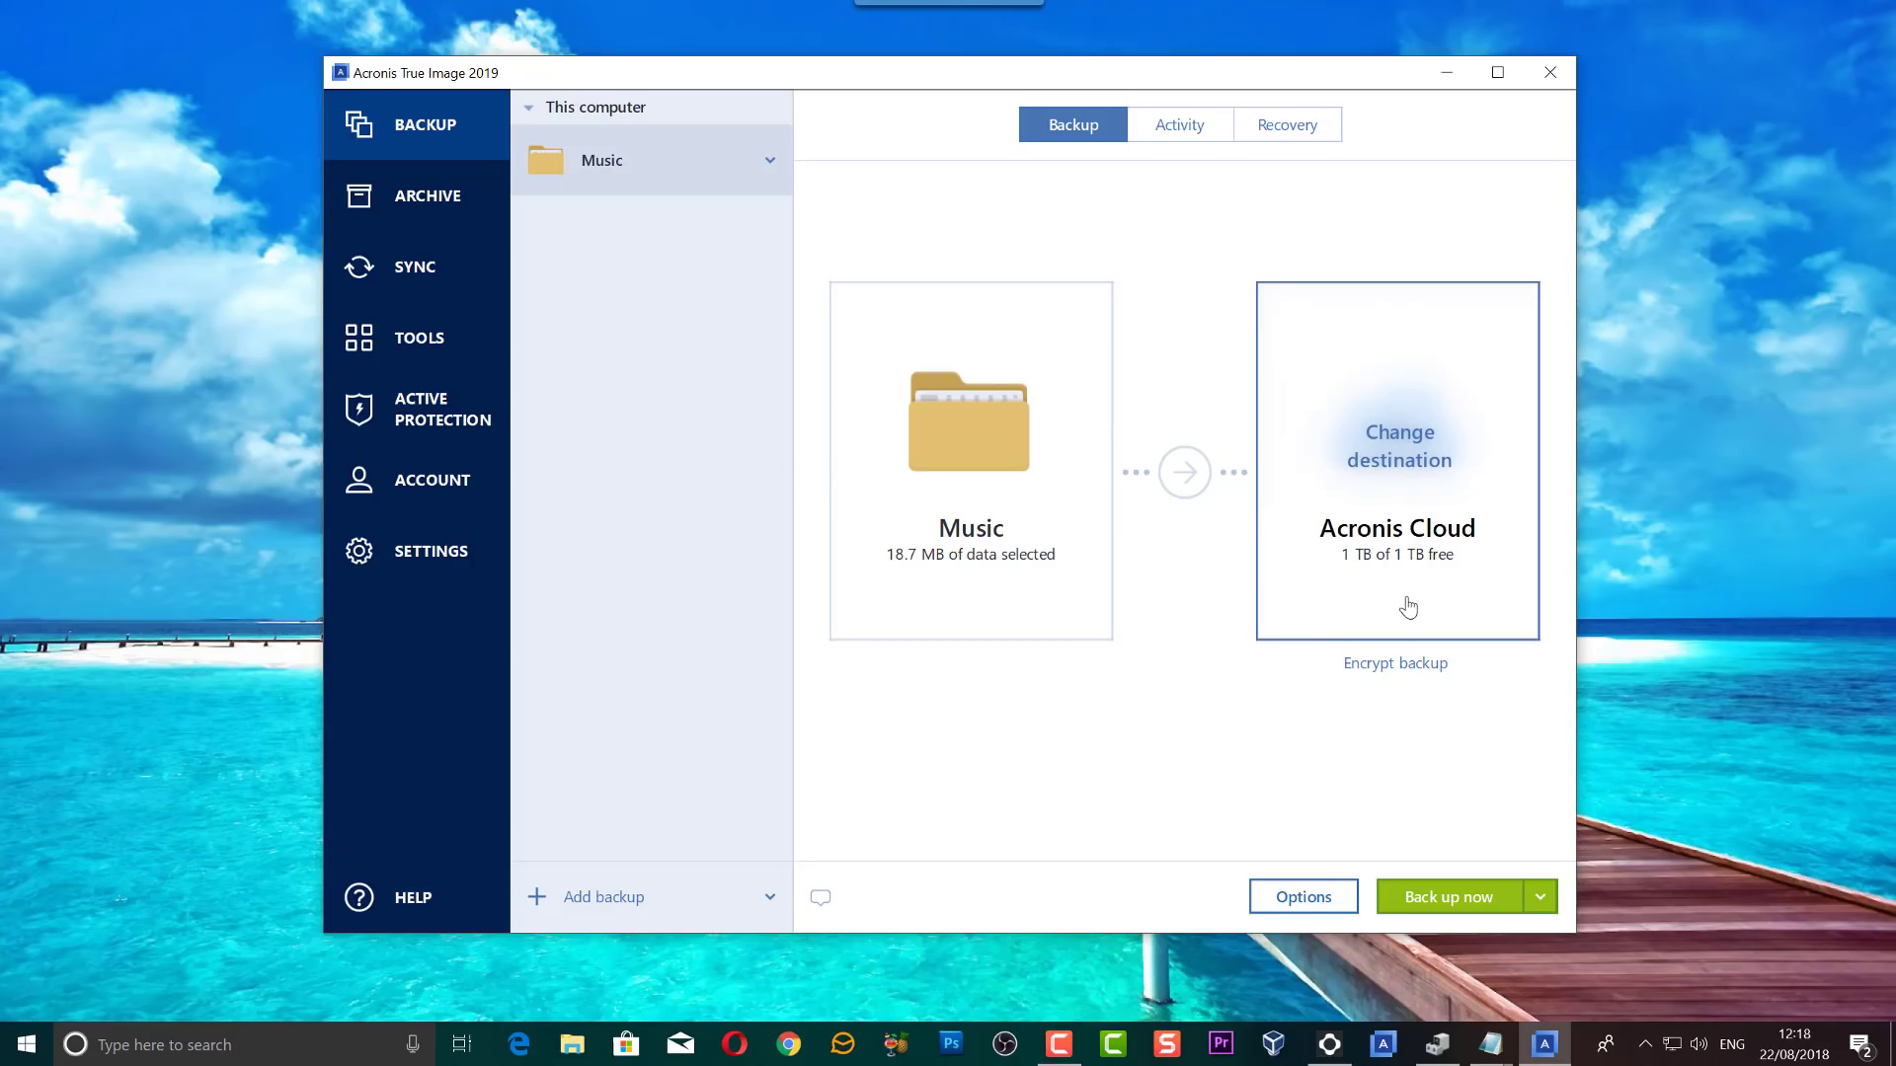
{"action": "left_click", "coordinate": [1414, 464]}
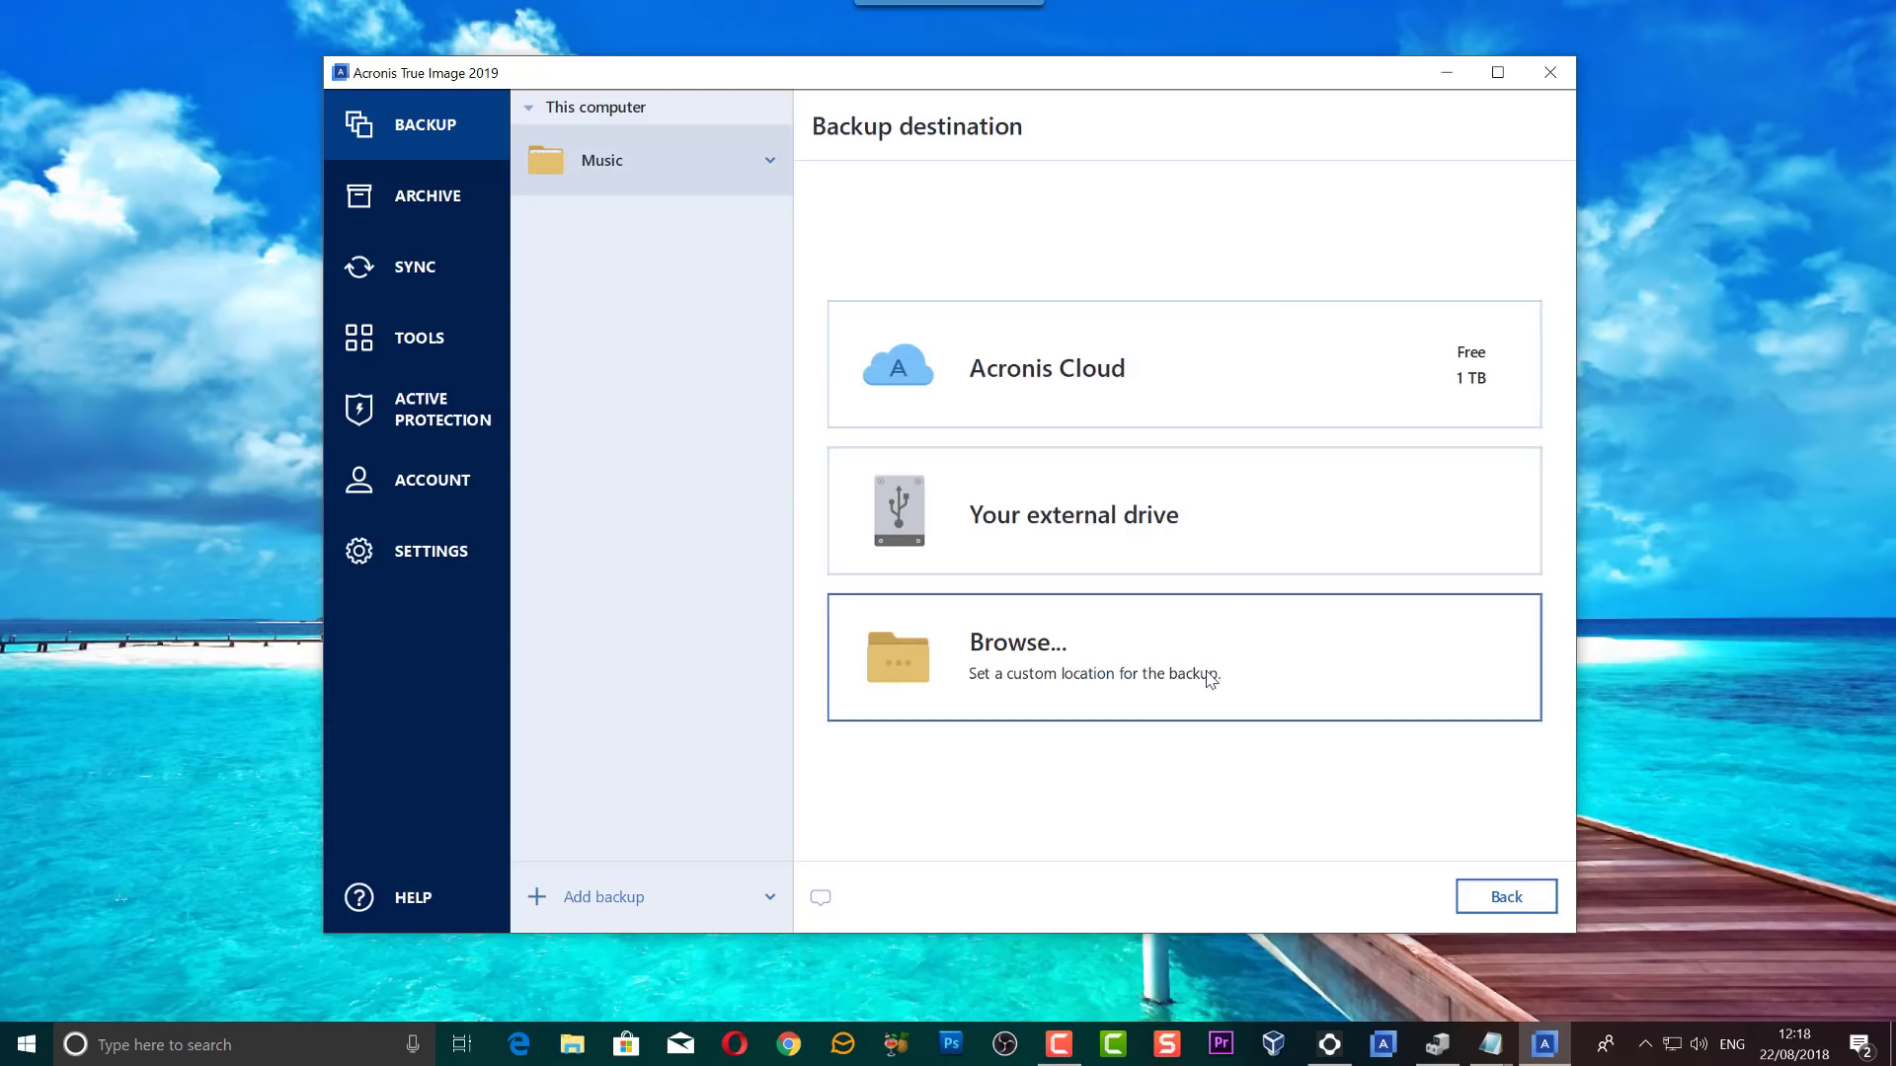
{"action": "left_click", "coordinate": [1294, 397]}
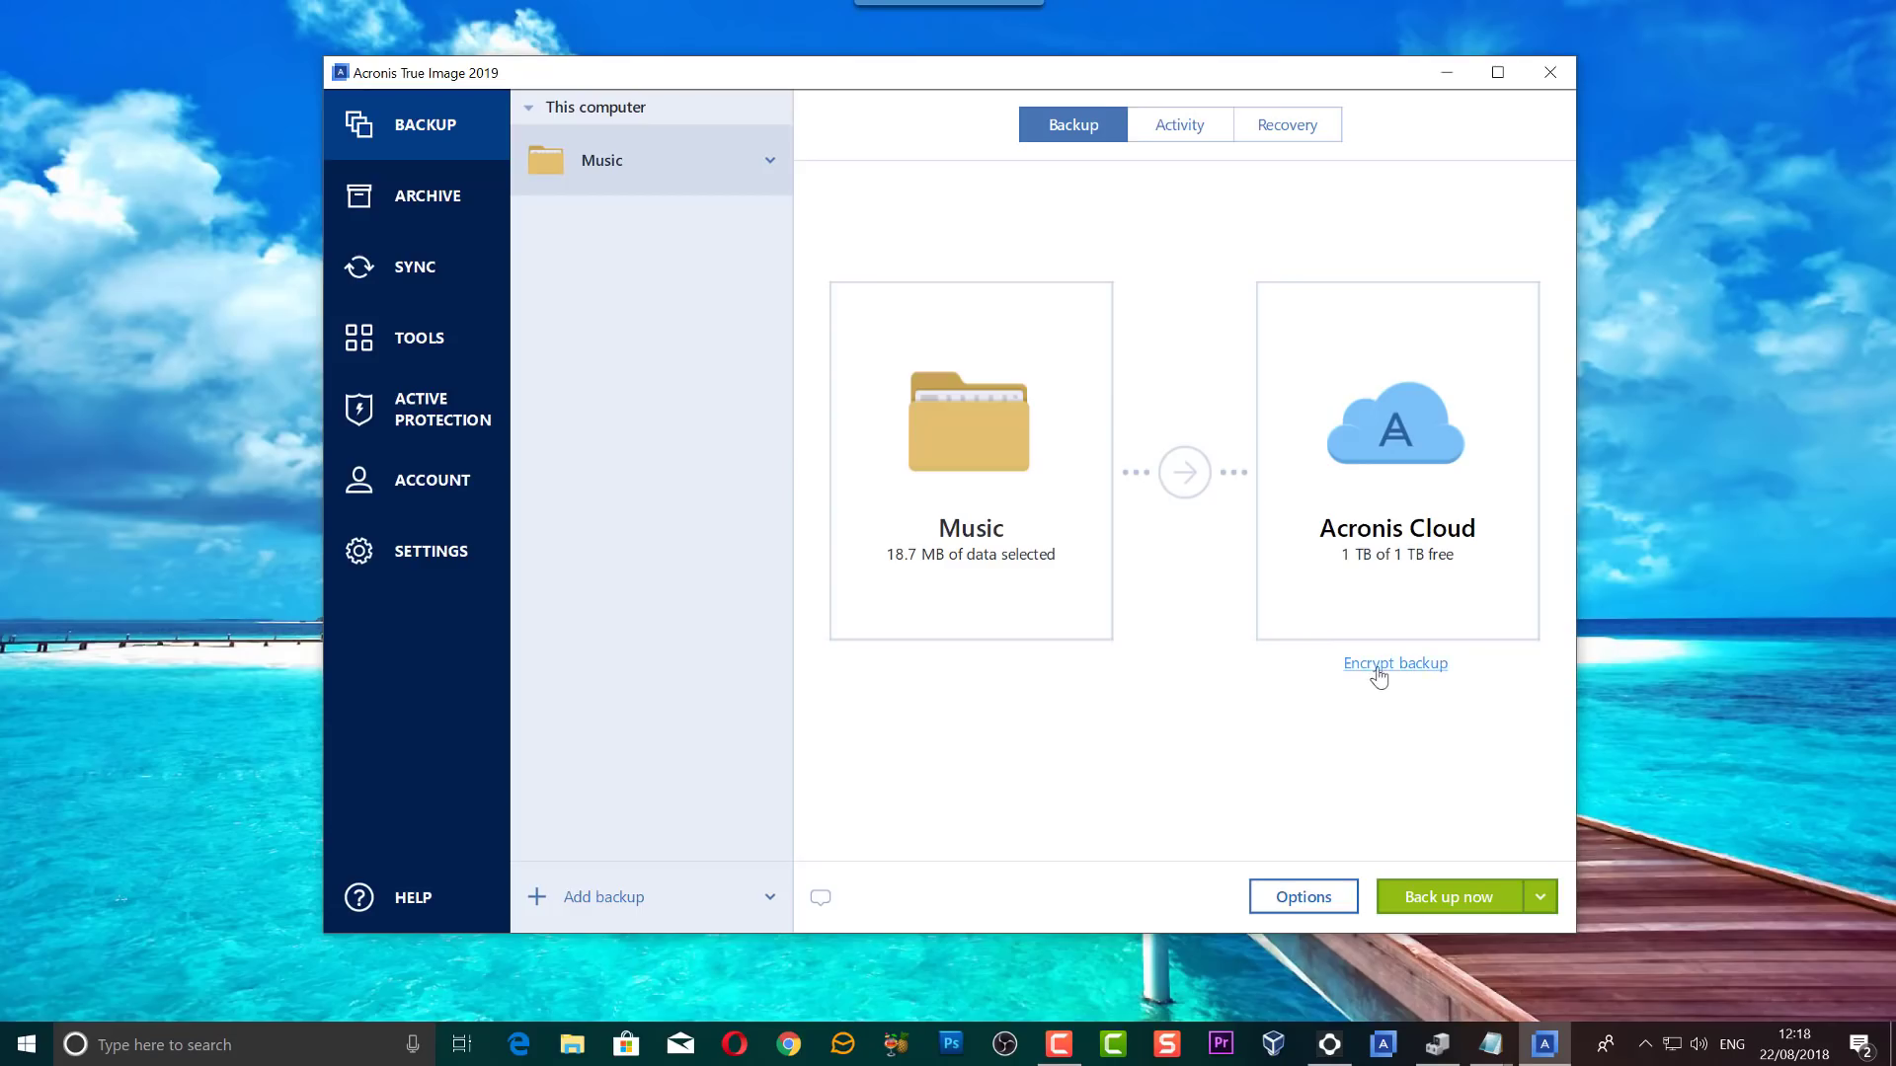
{"action": "left_click", "coordinate": [1430, 670]}
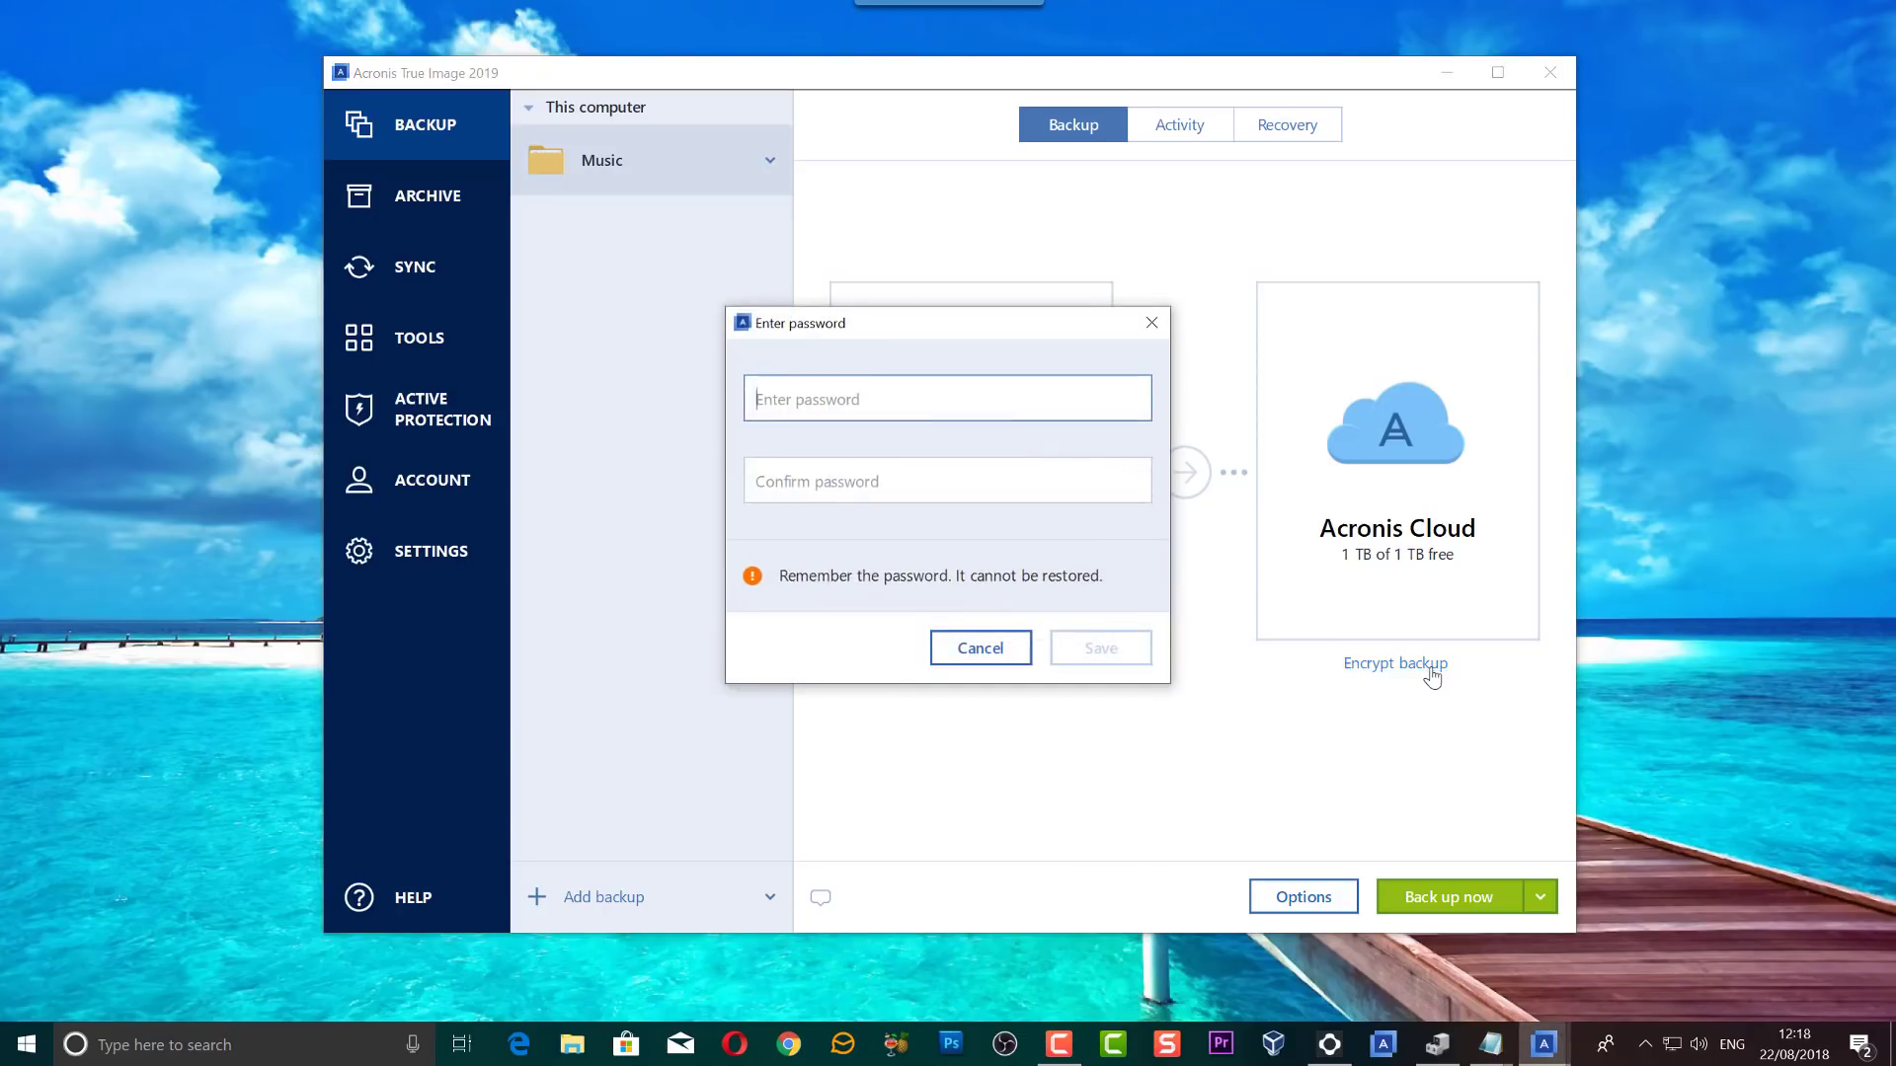
{"action": "left_click_drag", "start_coordinate": [918, 338], "coordinate": [1079, 330]}
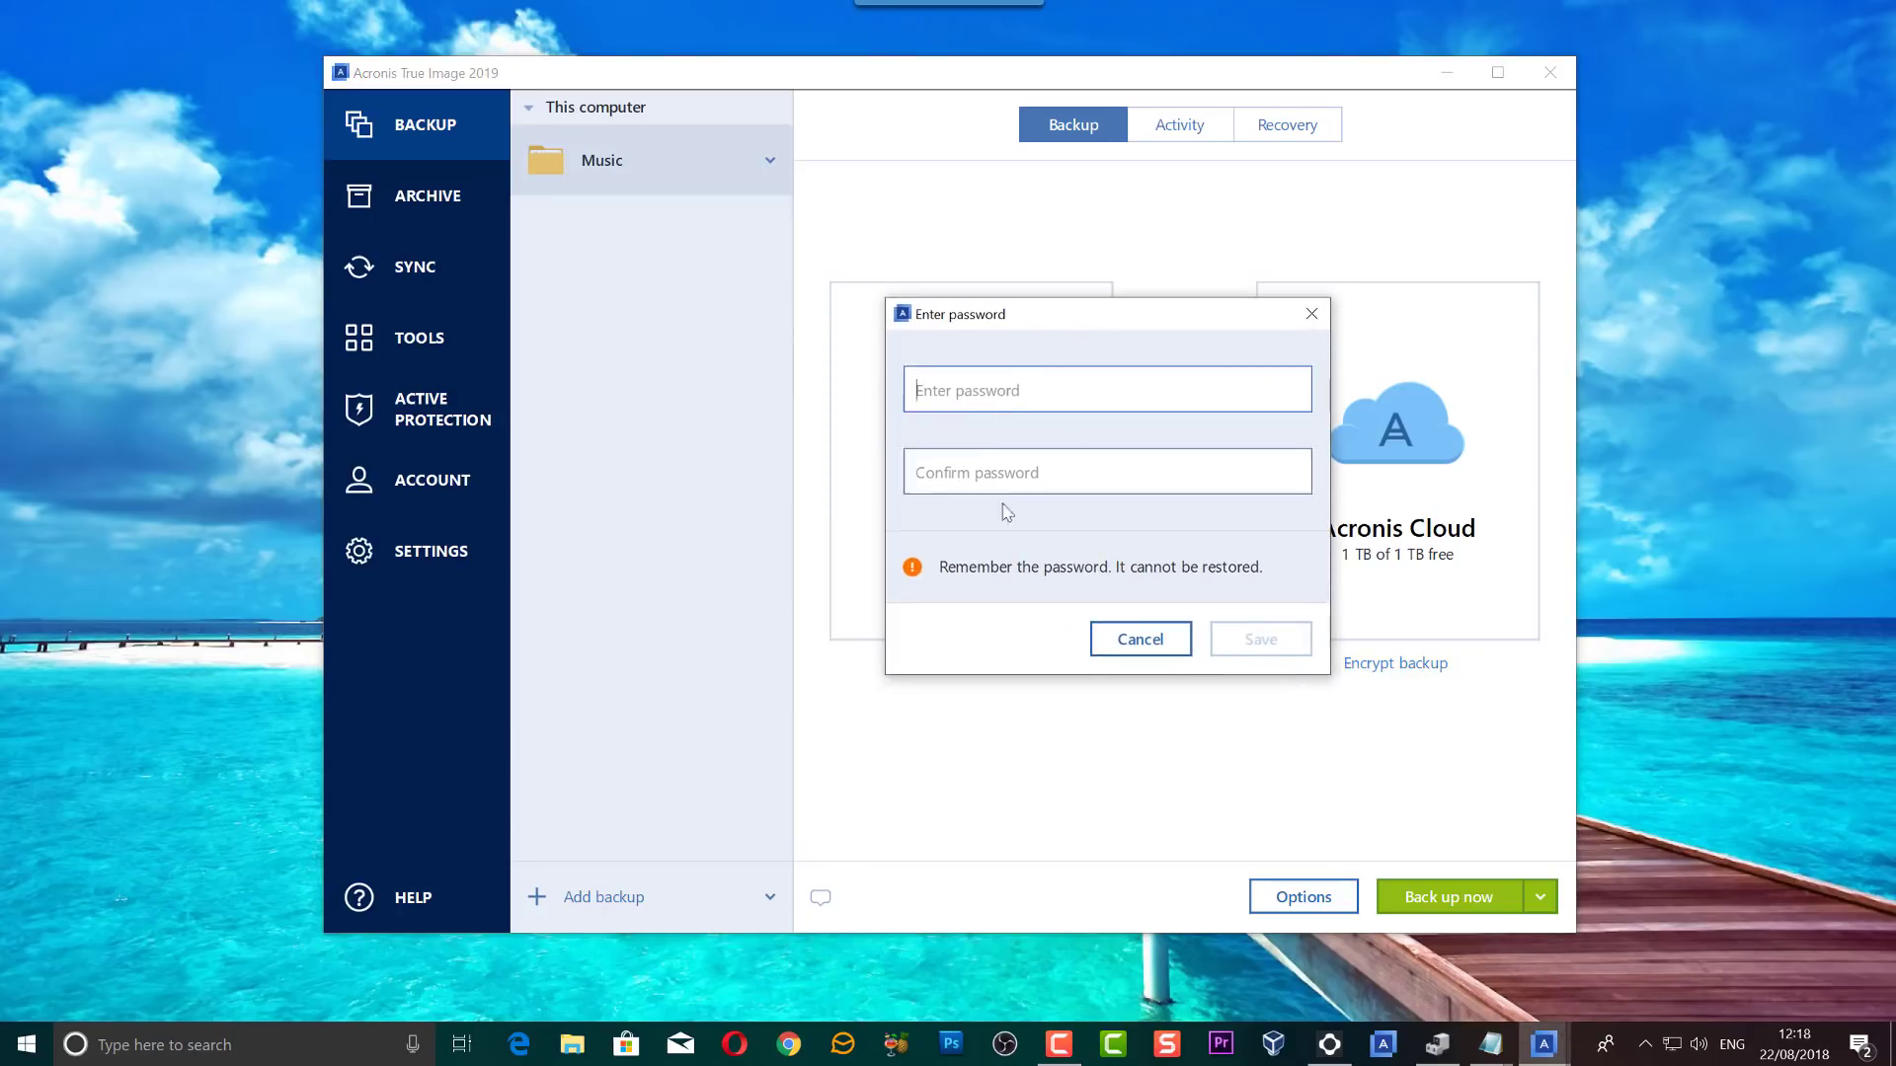
{"action": "left_click", "coordinate": [1138, 639]}
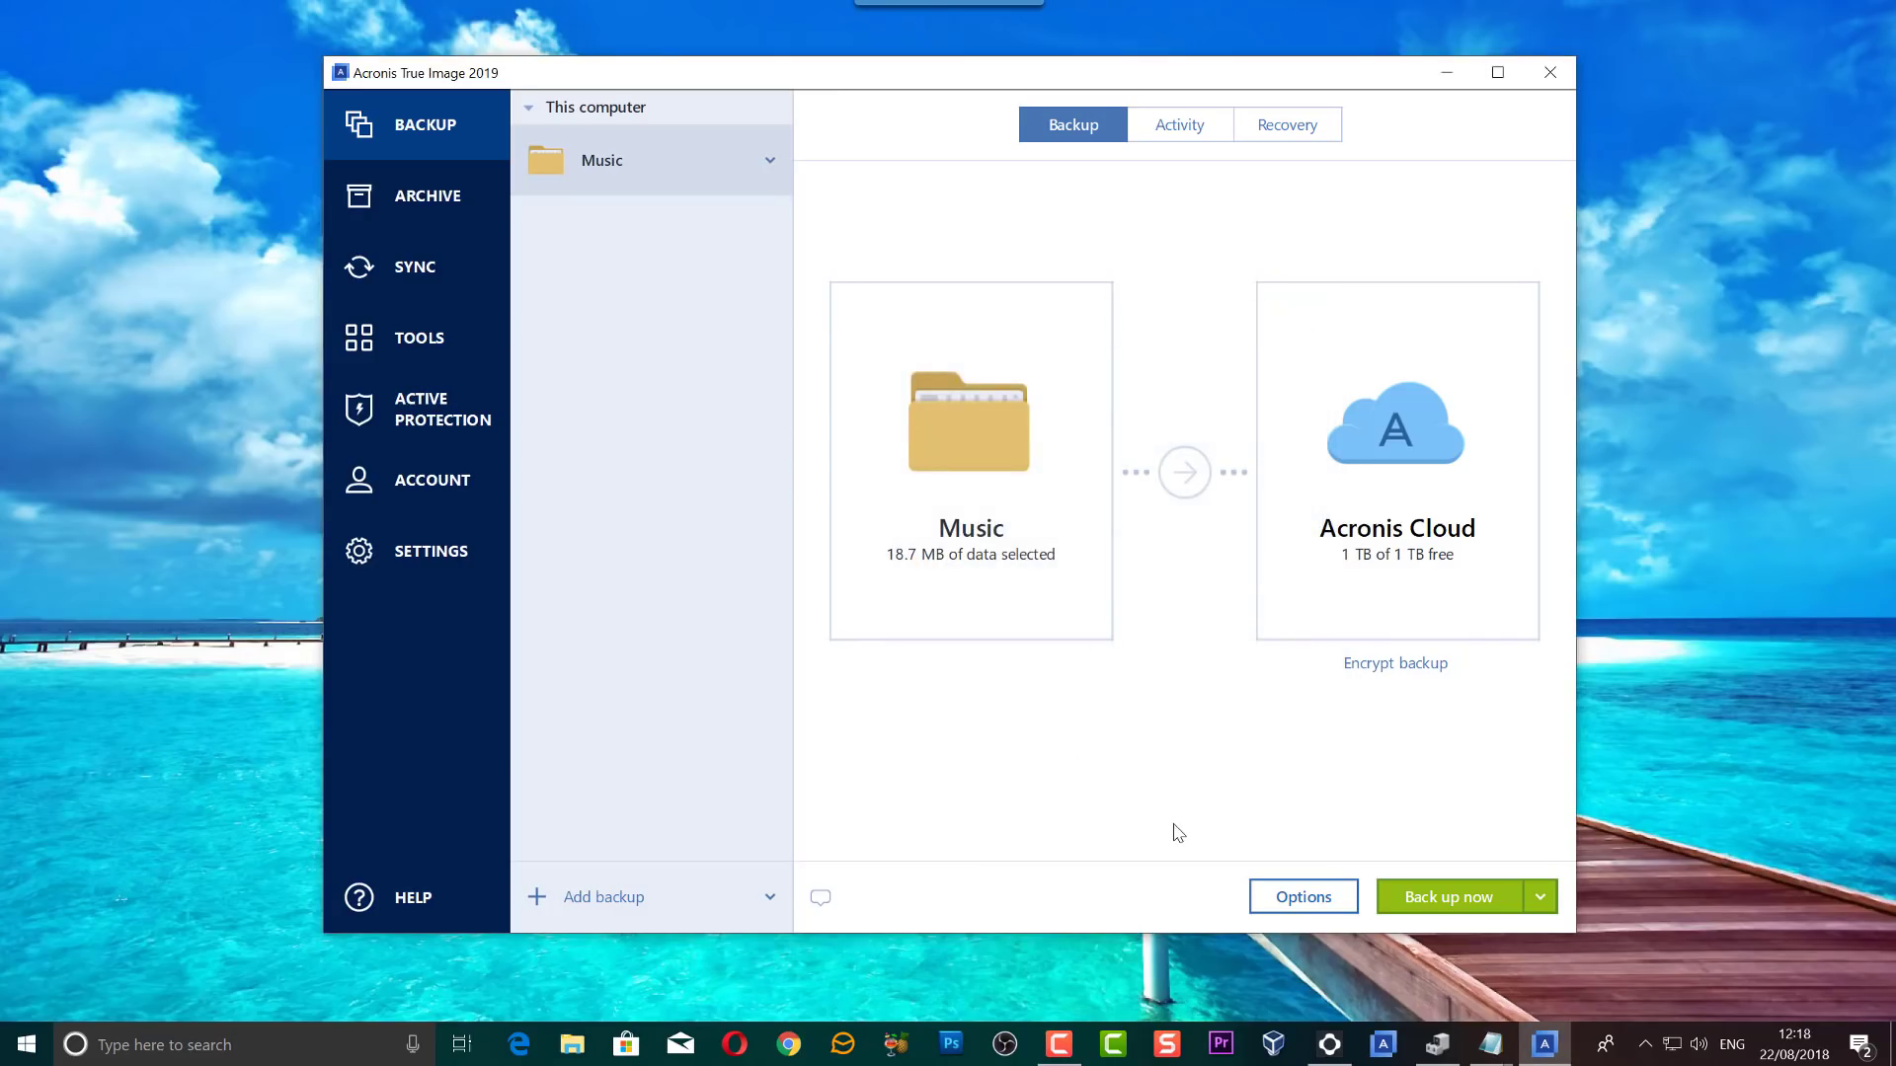
Open the backup options and look through the Notifications, Exclusions and Advanced tabs
{"action": "left_click", "coordinate": [1323, 904]}
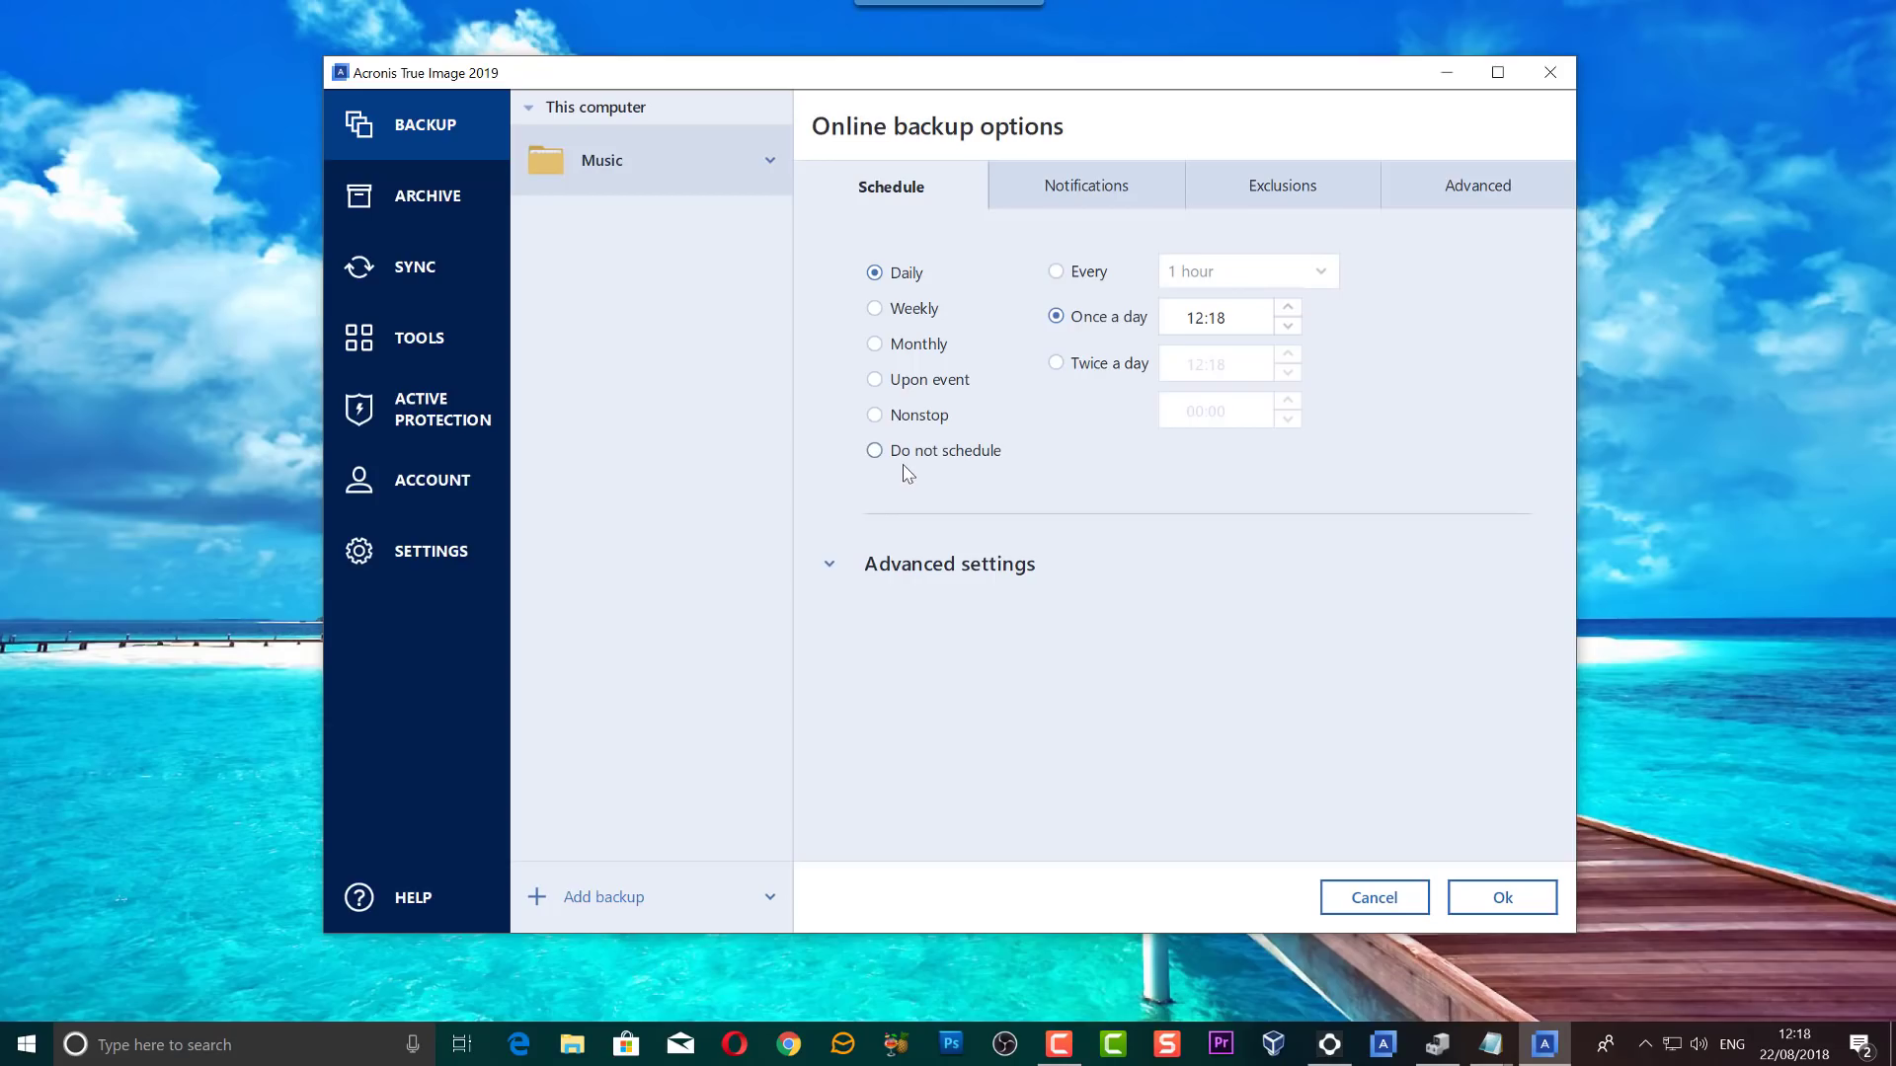
{"action": "left_click", "coordinate": [899, 579]}
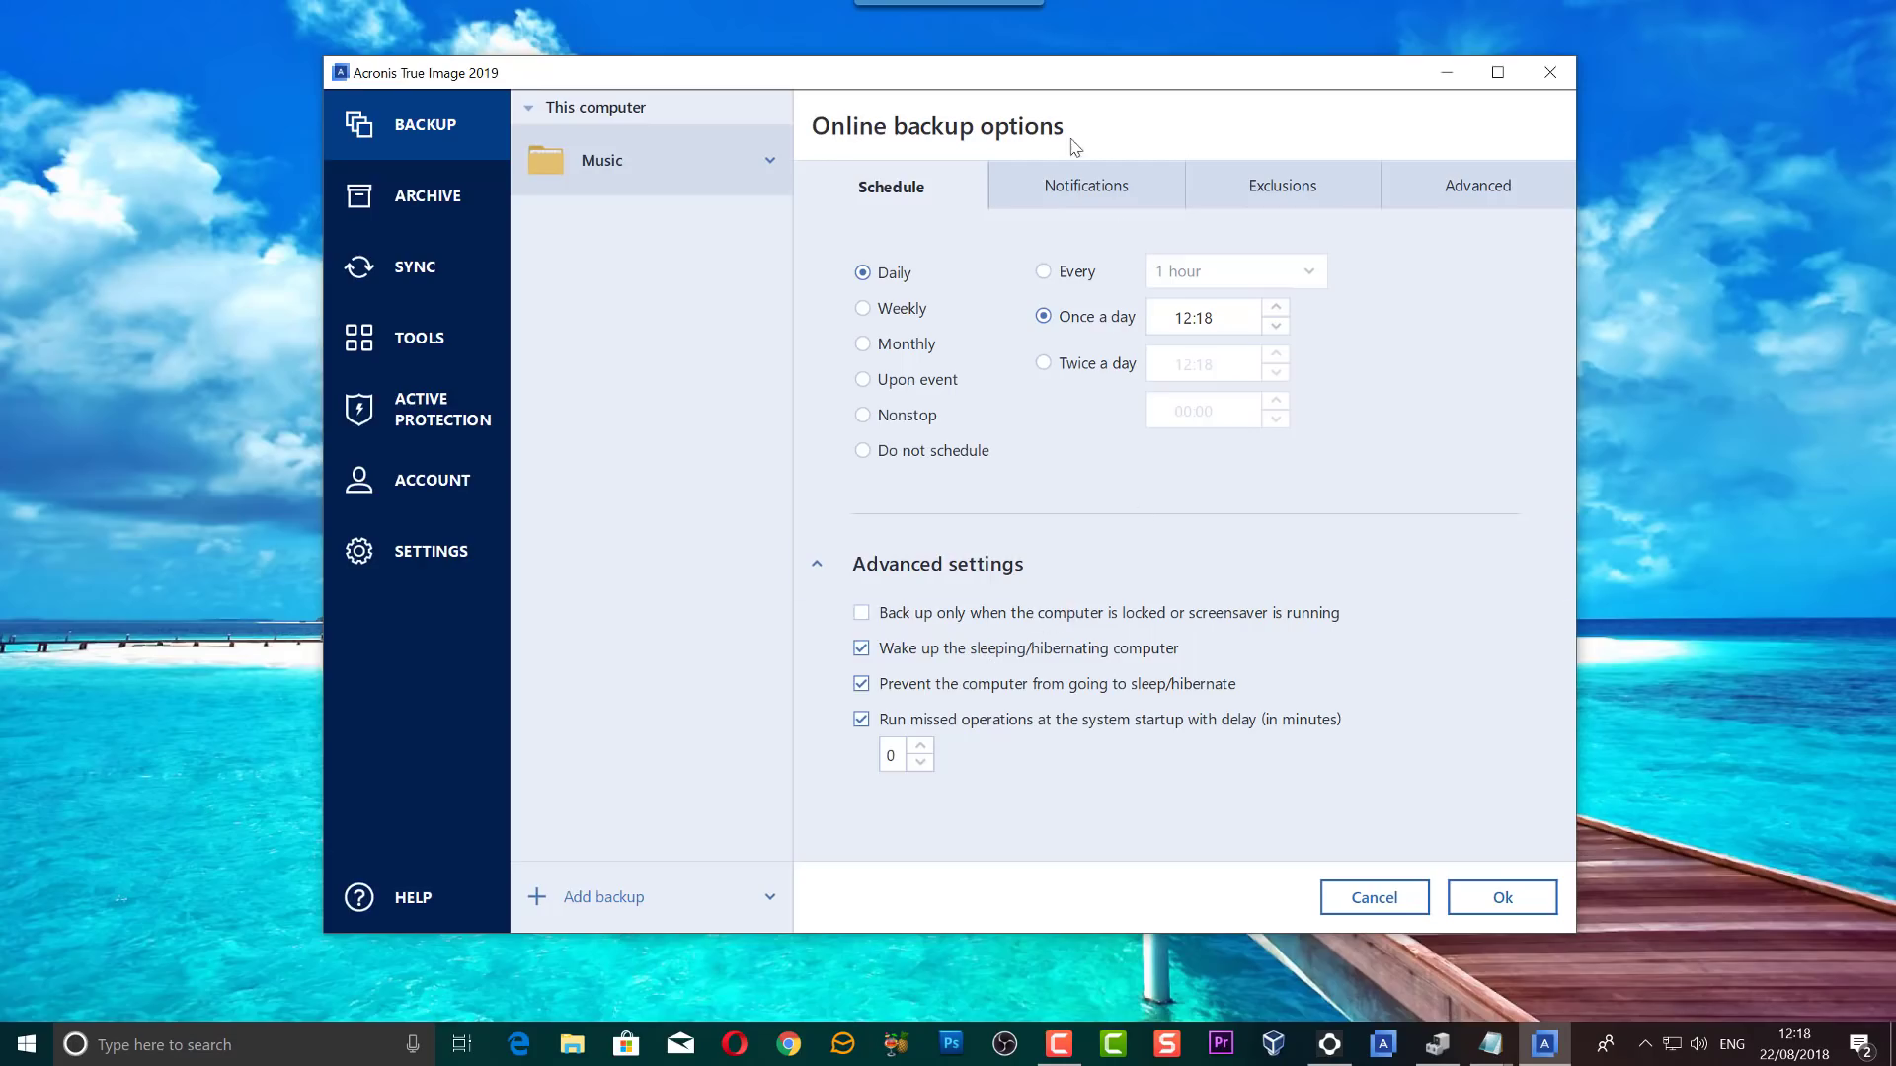
{"action": "left_click", "coordinate": [1054, 187]}
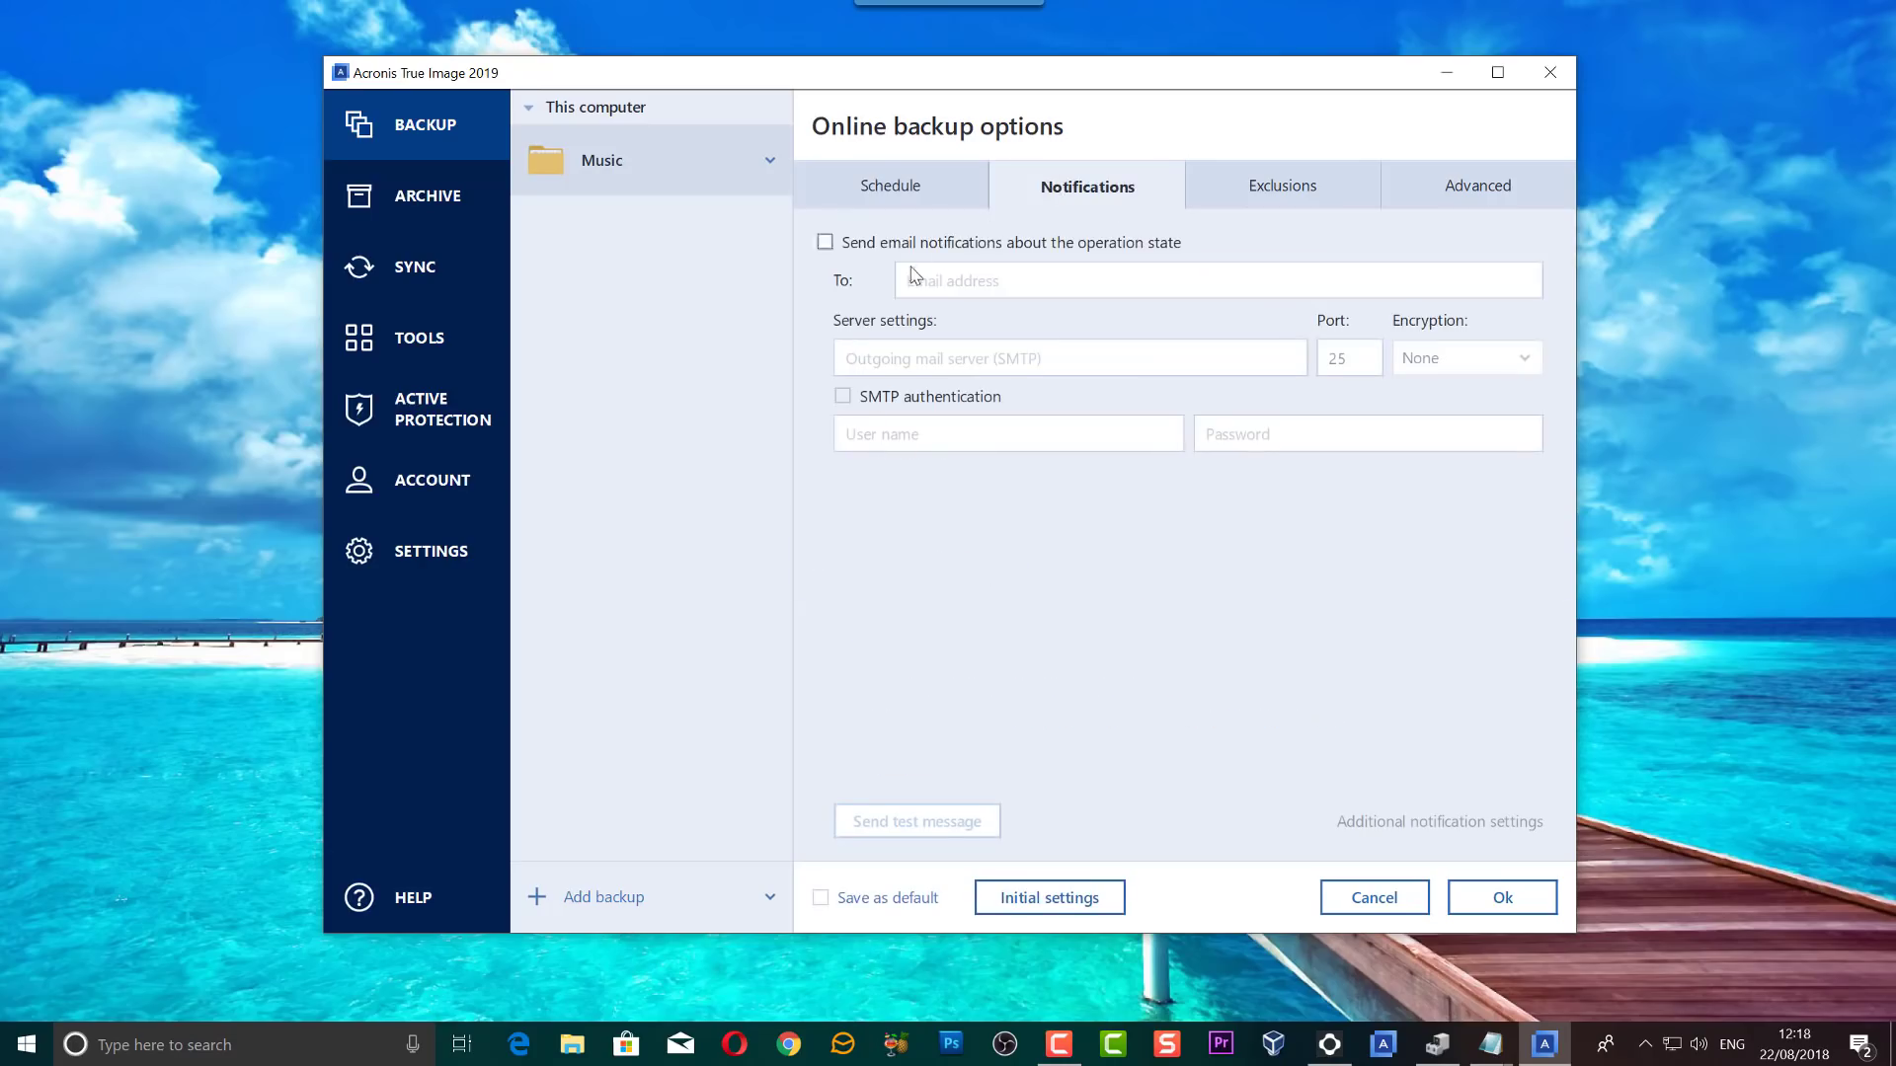
{"action": "left_click", "coordinate": [1296, 187]}
{"action": "left_click", "coordinate": [1496, 181]}
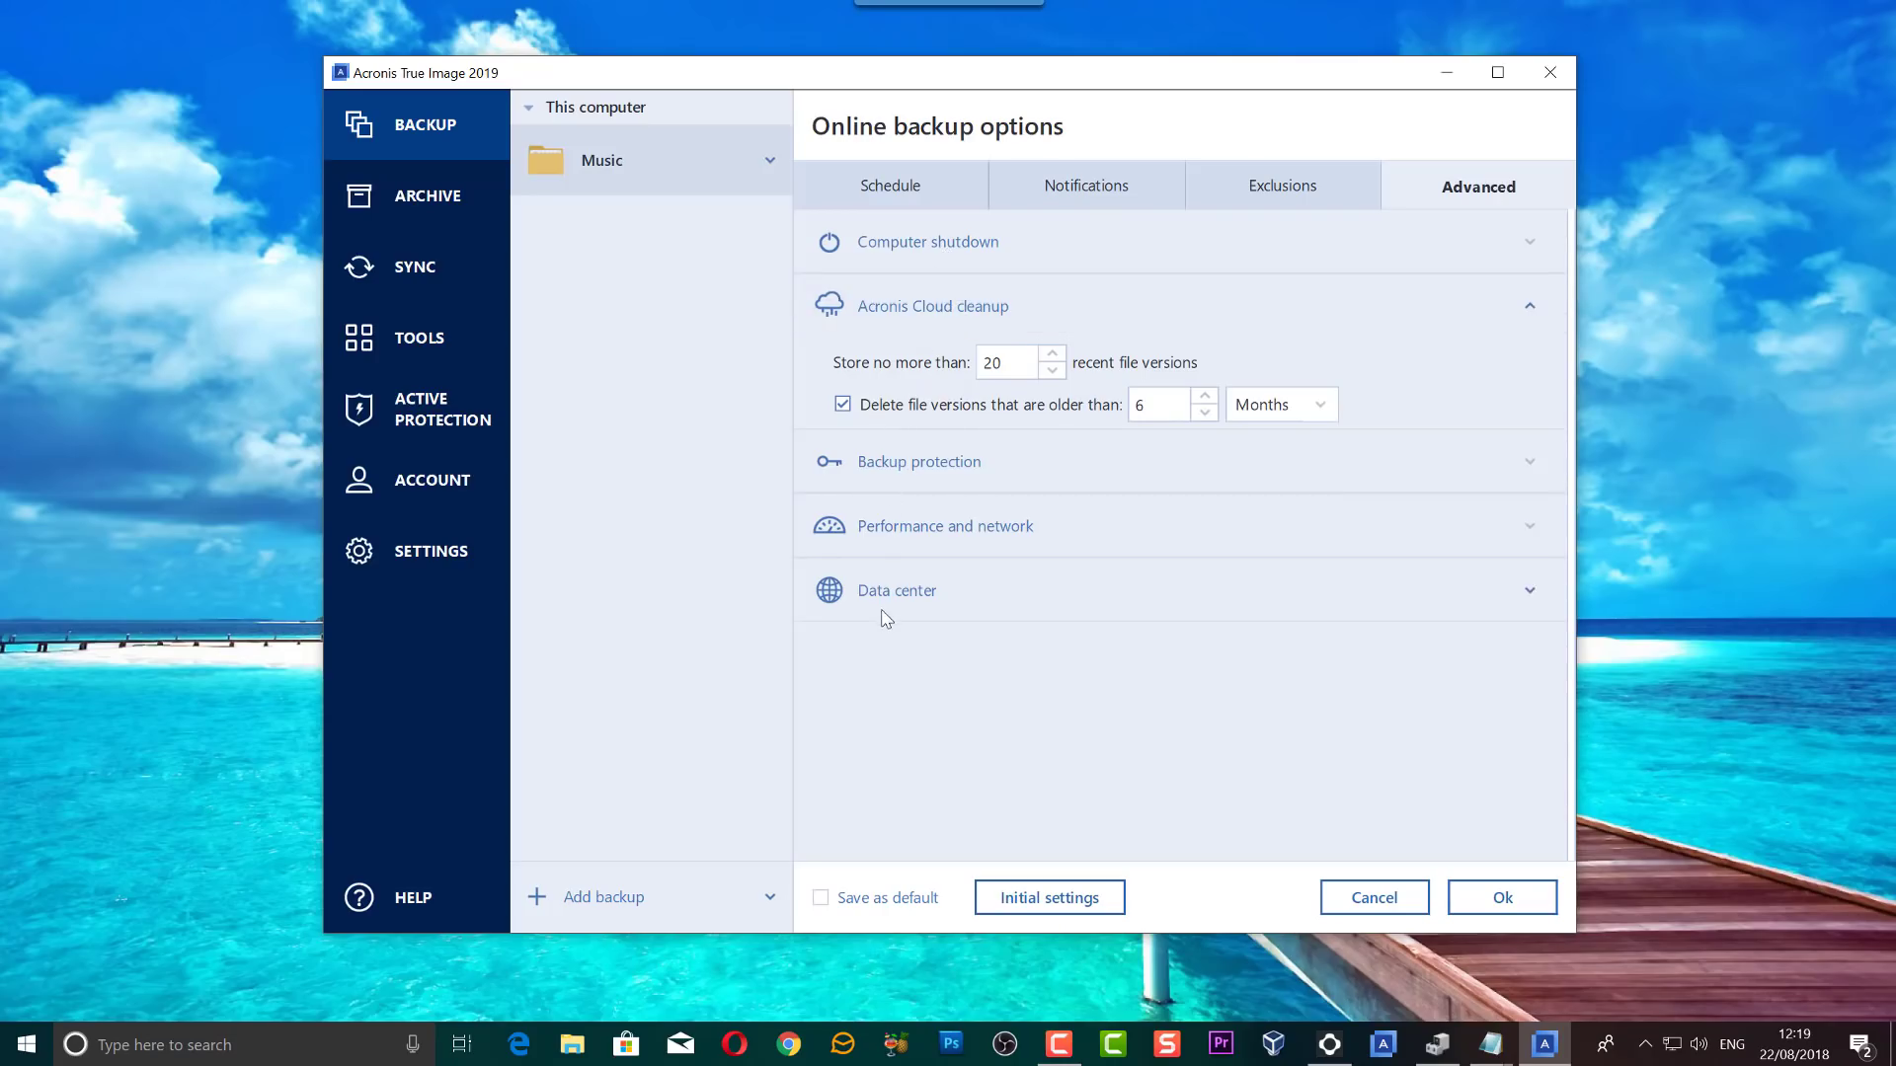
{"action": "left_click", "coordinate": [1529, 466]}
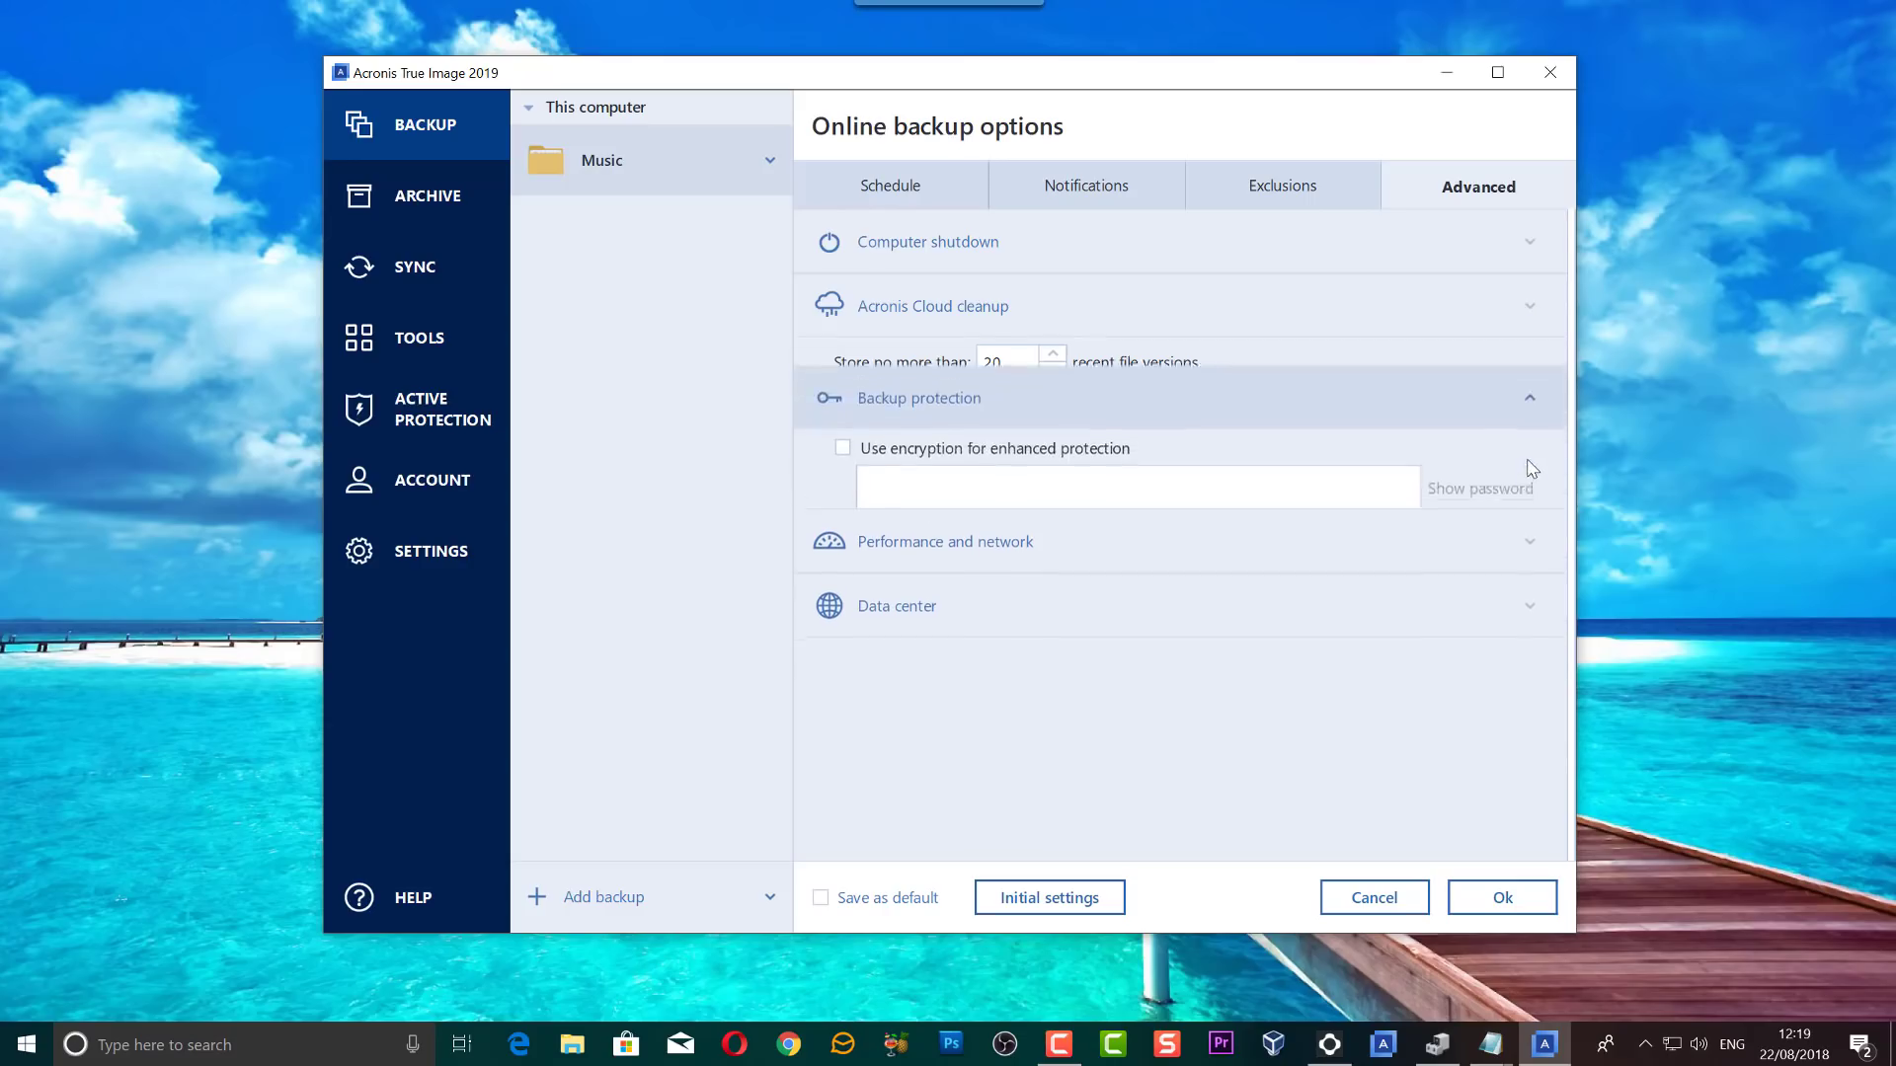
{"action": "left_click", "coordinate": [1525, 374]}
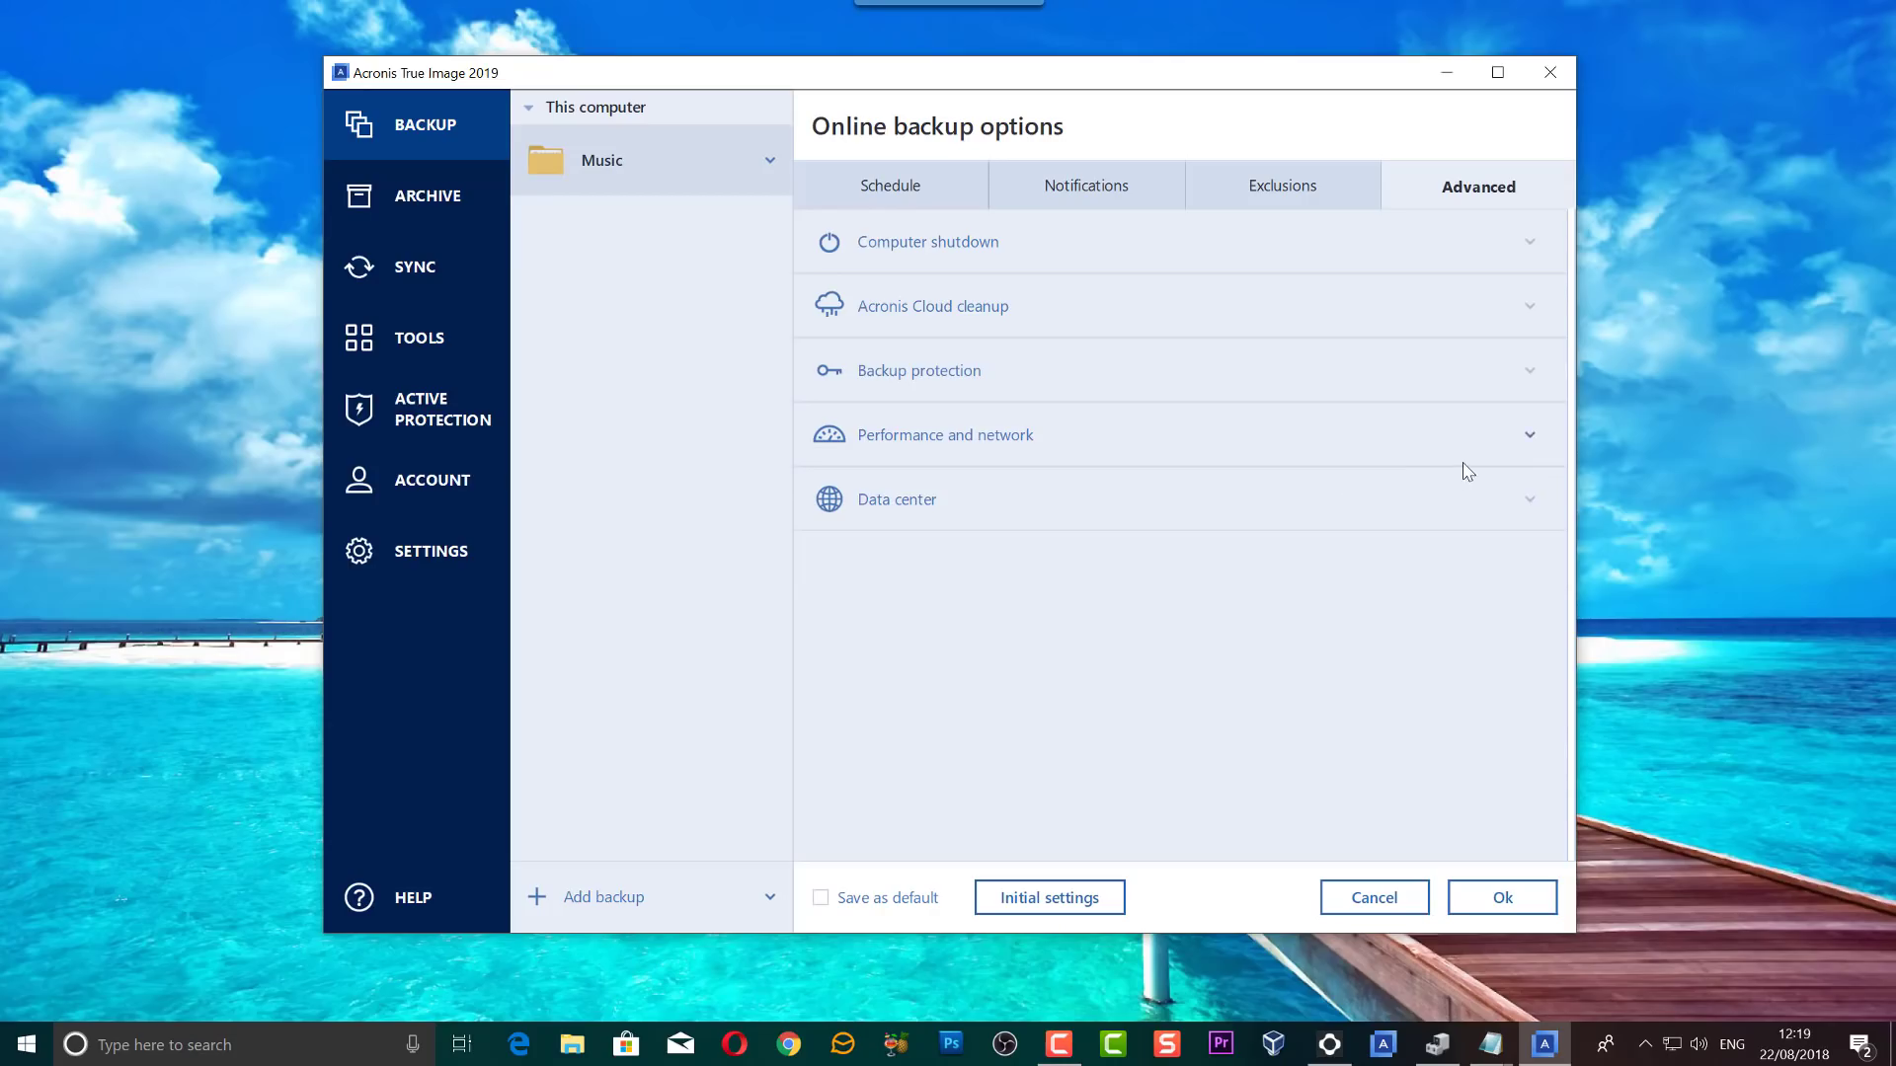
Set the schedule to Do not schedule and apply the options
{"action": "left_click", "coordinate": [888, 187]}
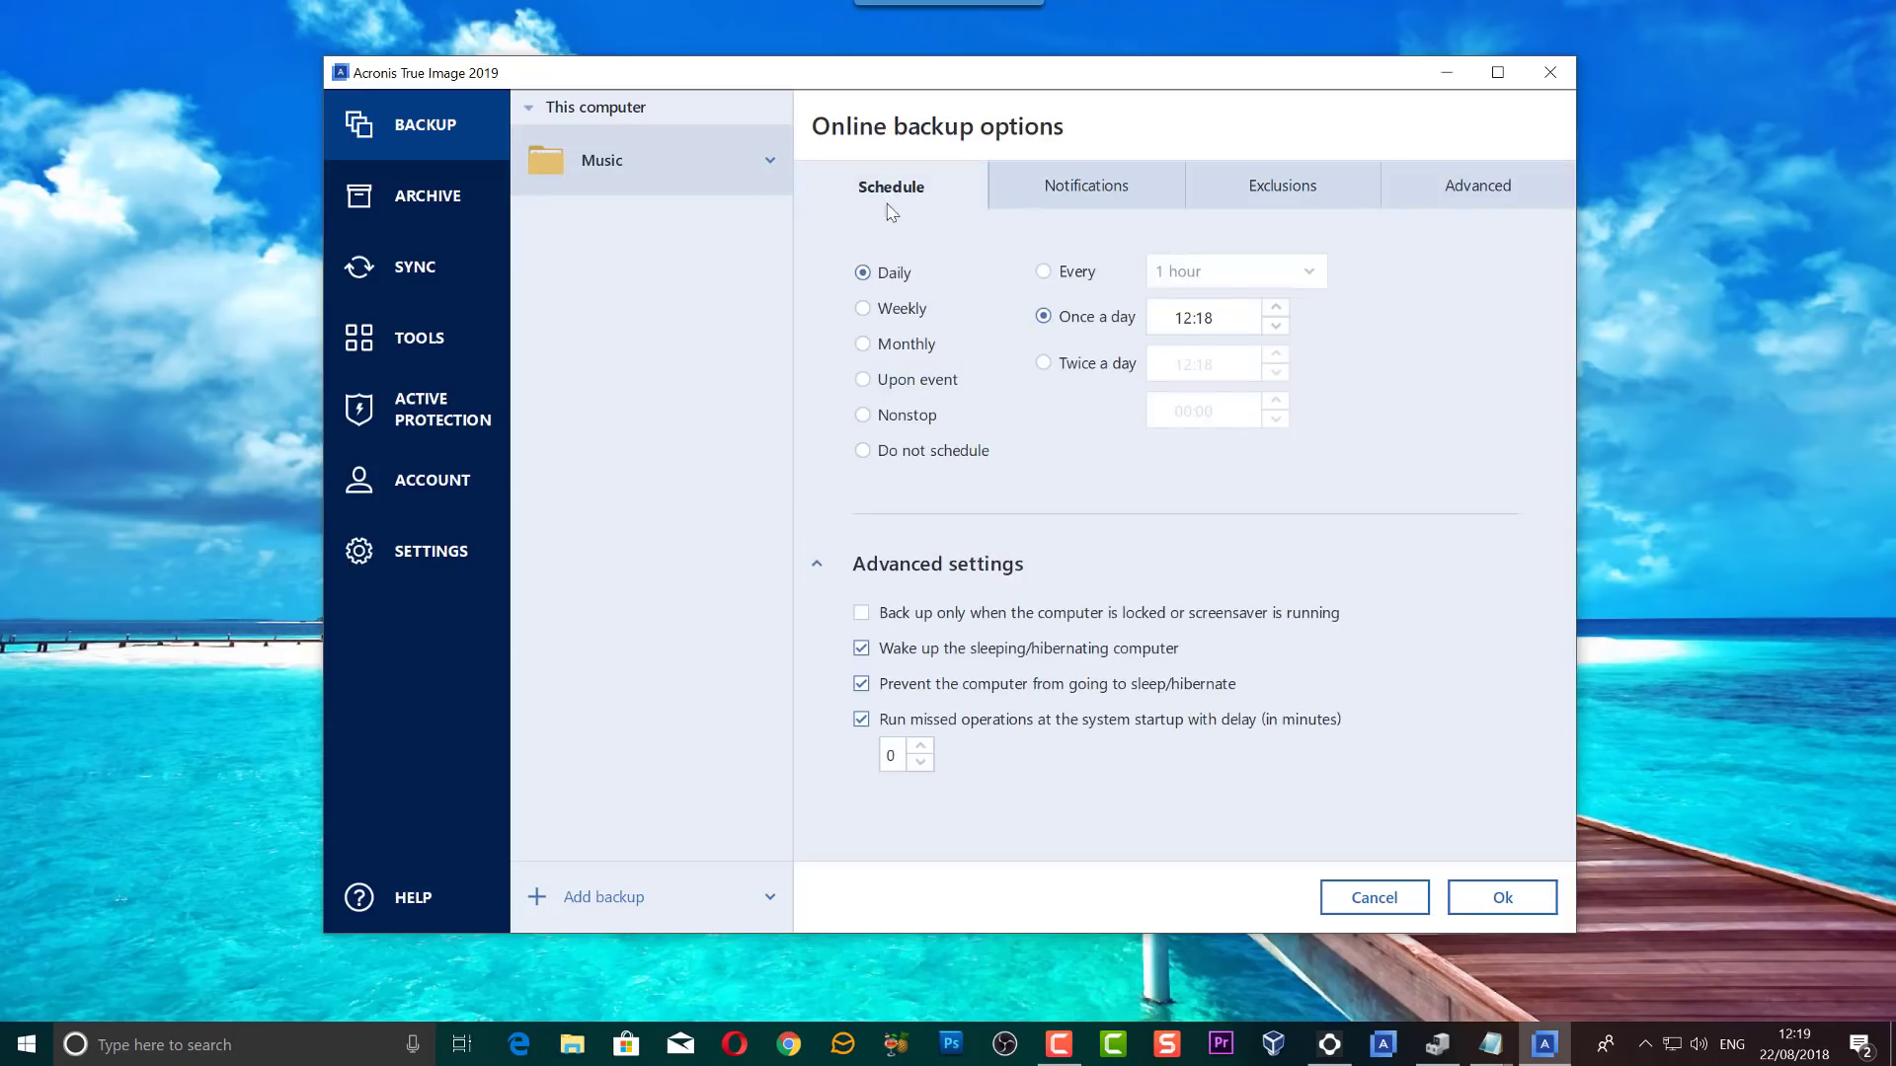
{"action": "left_click", "coordinate": [862, 451]}
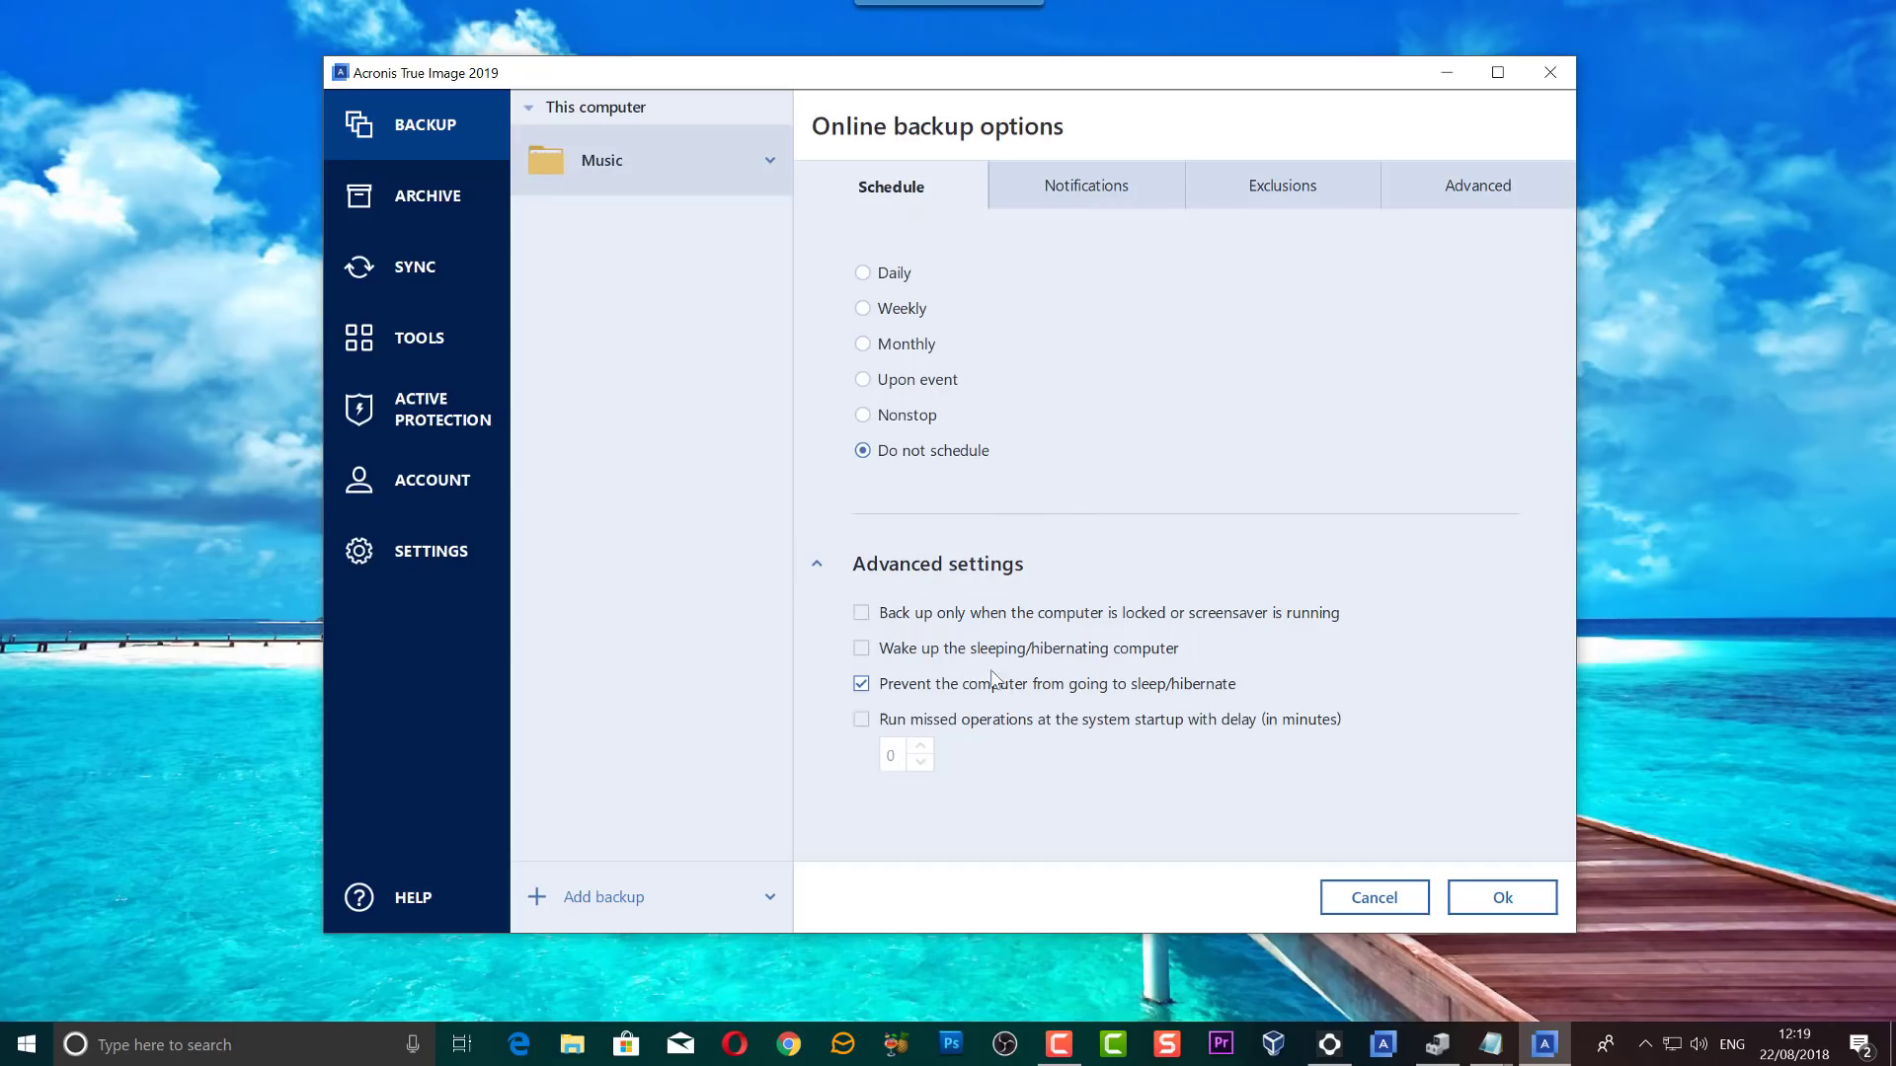
{"action": "left_click", "coordinate": [1502, 898]}
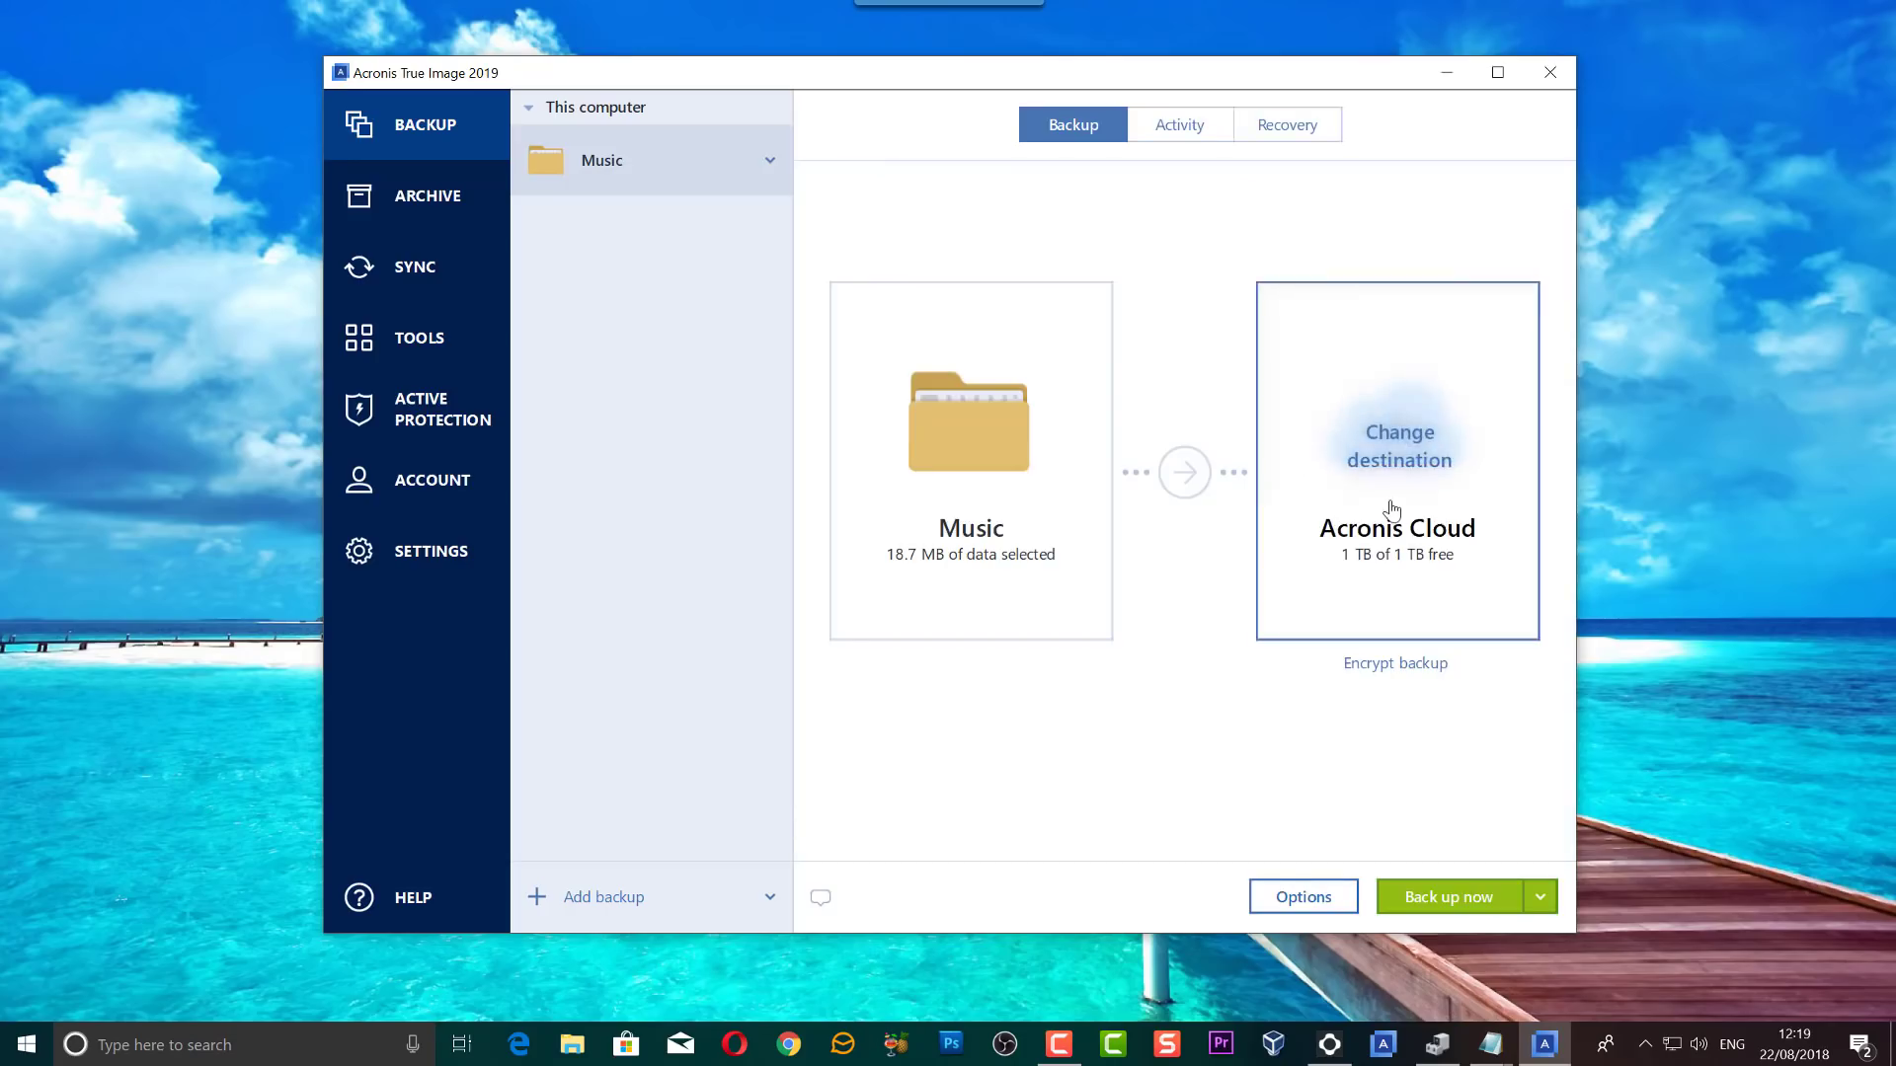
Run the Music backup to Acronis Cloud now, then check the 18.6 MB full run in Activity
{"action": "left_click", "coordinate": [1550, 901]}
{"action": "left_click", "coordinate": [1555, 904]}
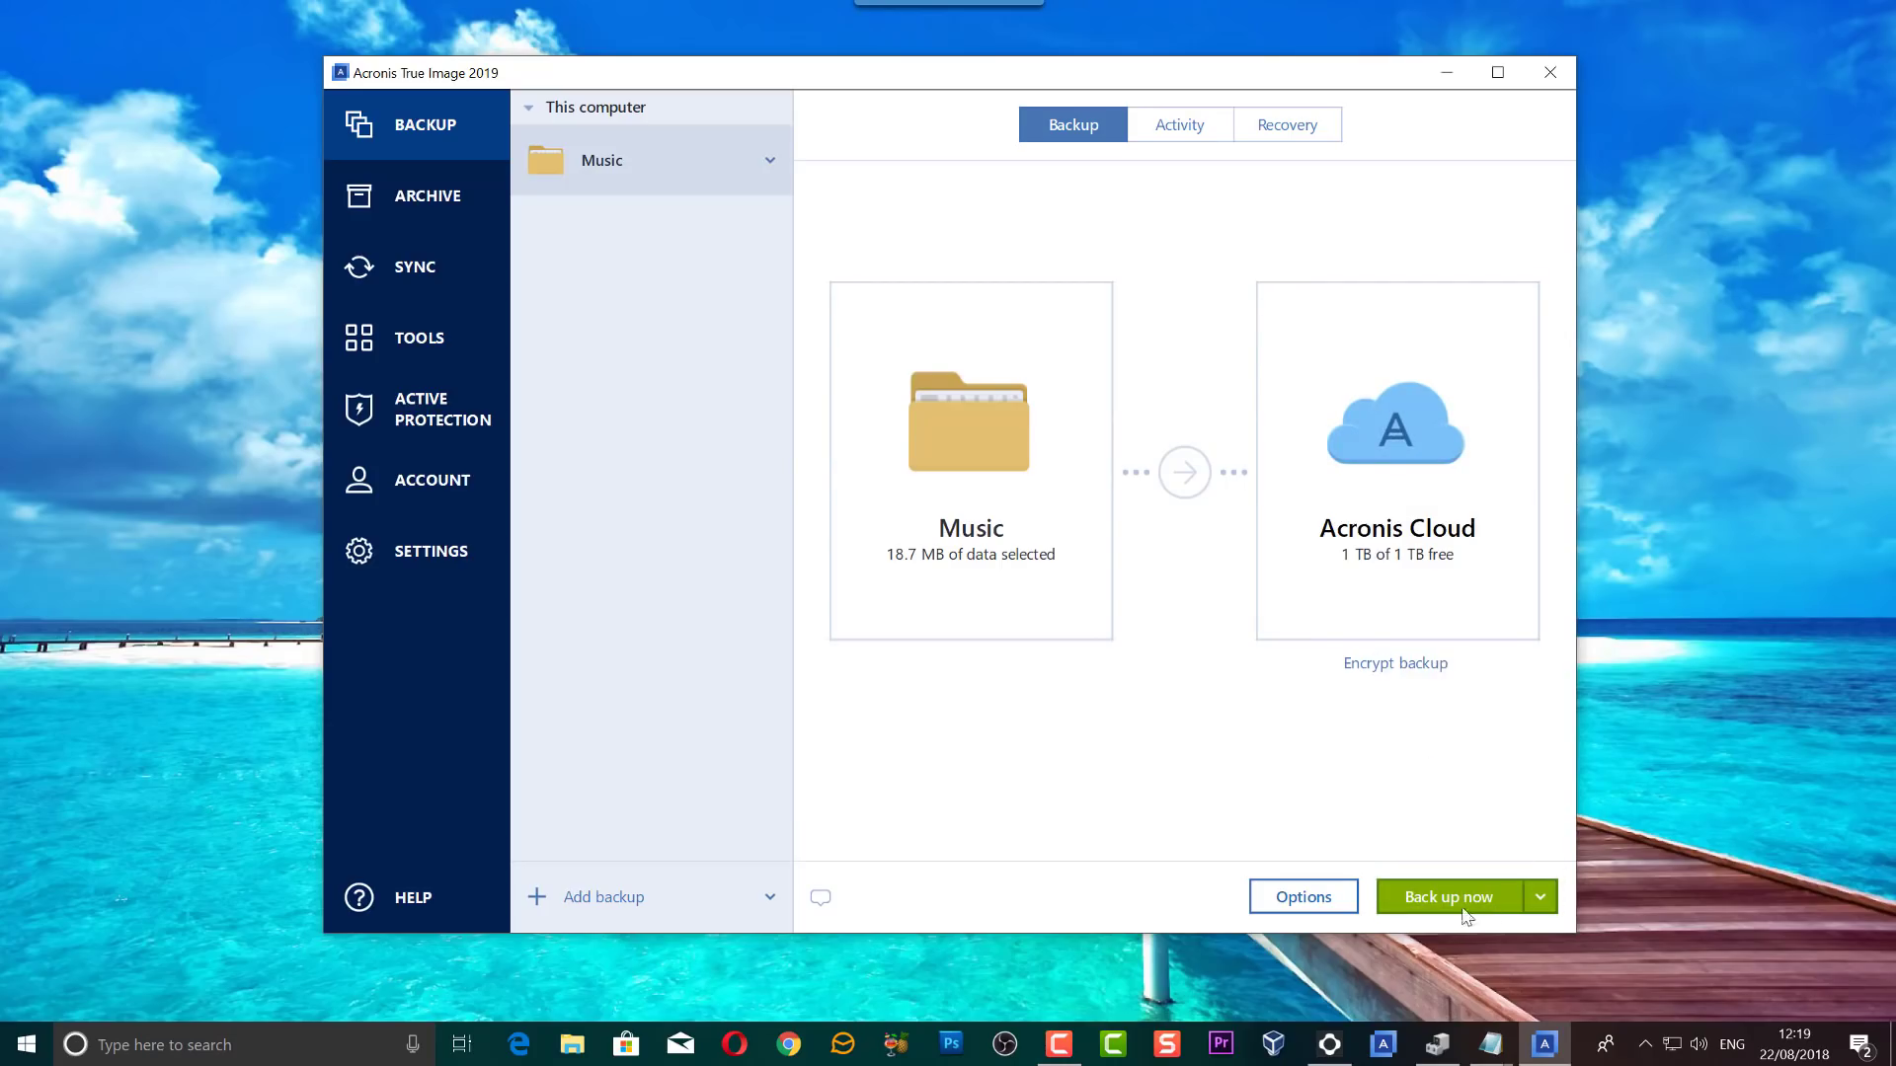
{"action": "left_click", "coordinate": [1395, 889]}
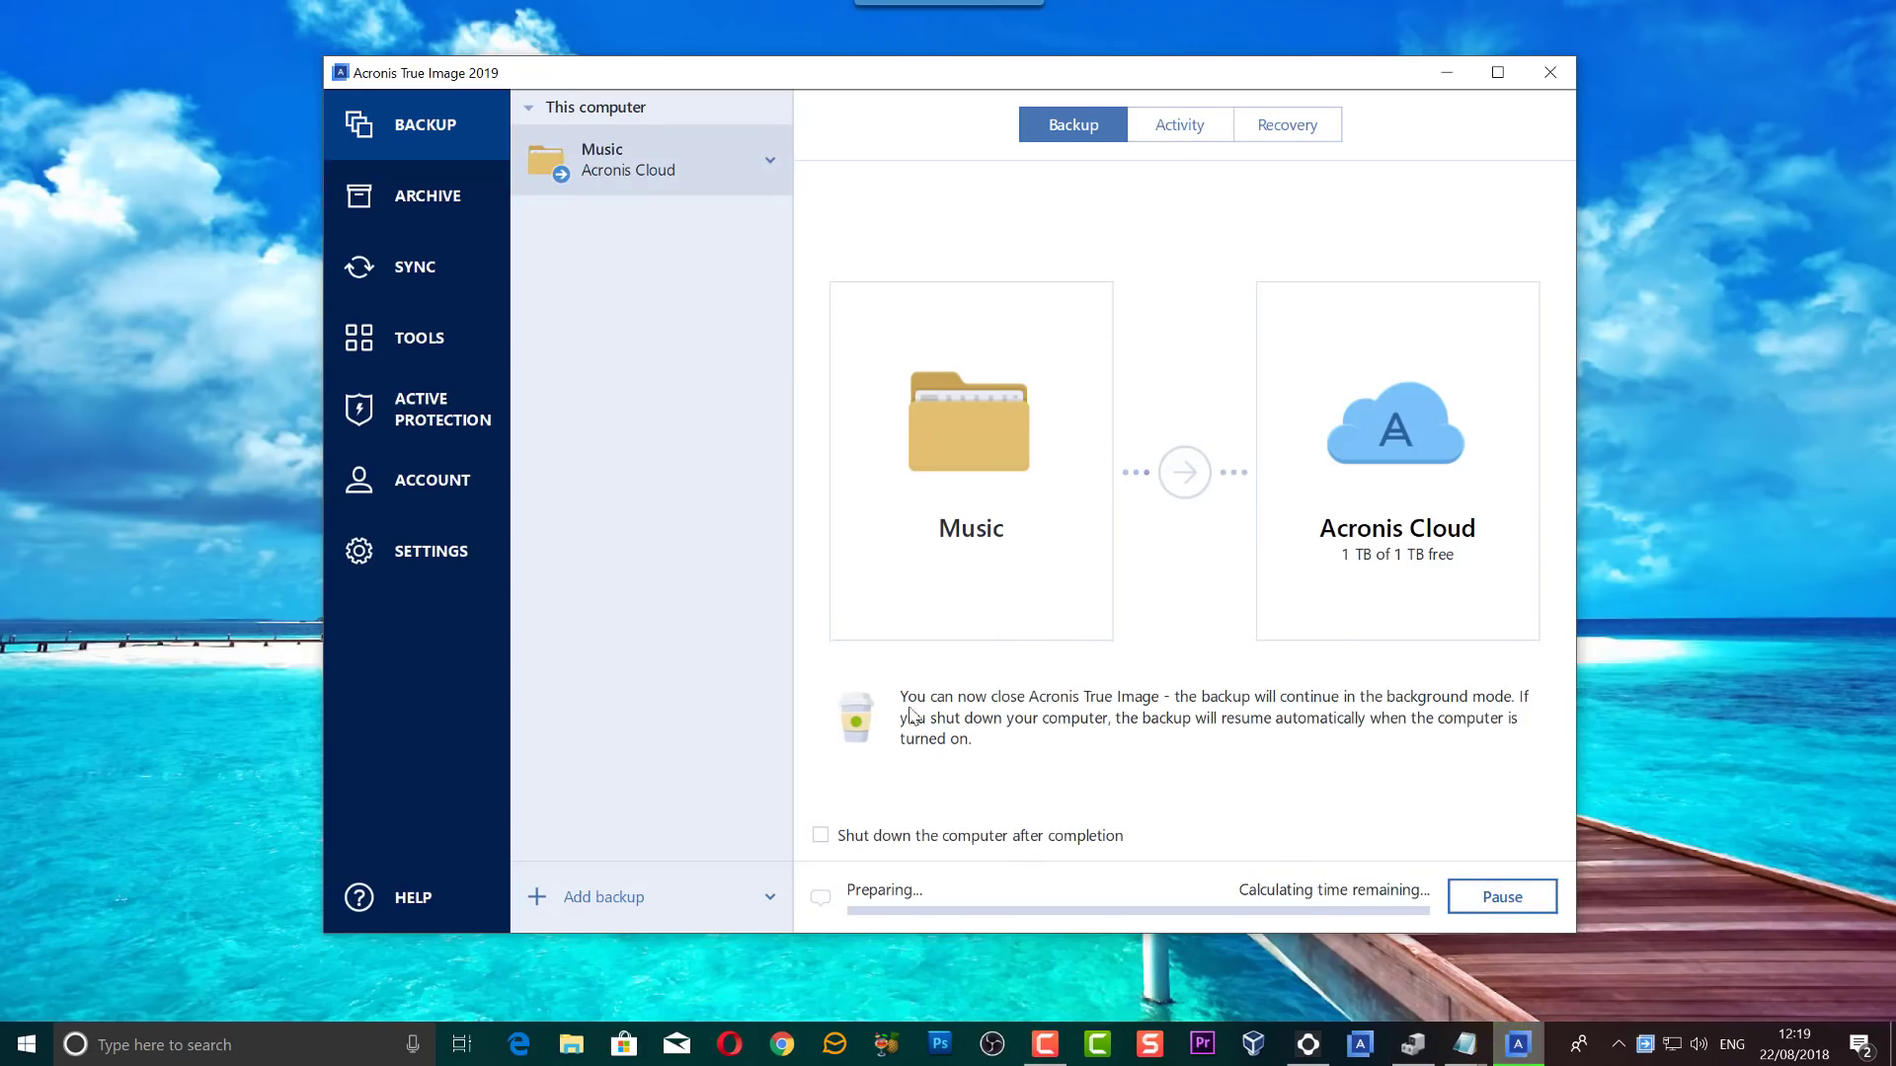
{"action": "left_click", "coordinate": [1659, 991]}
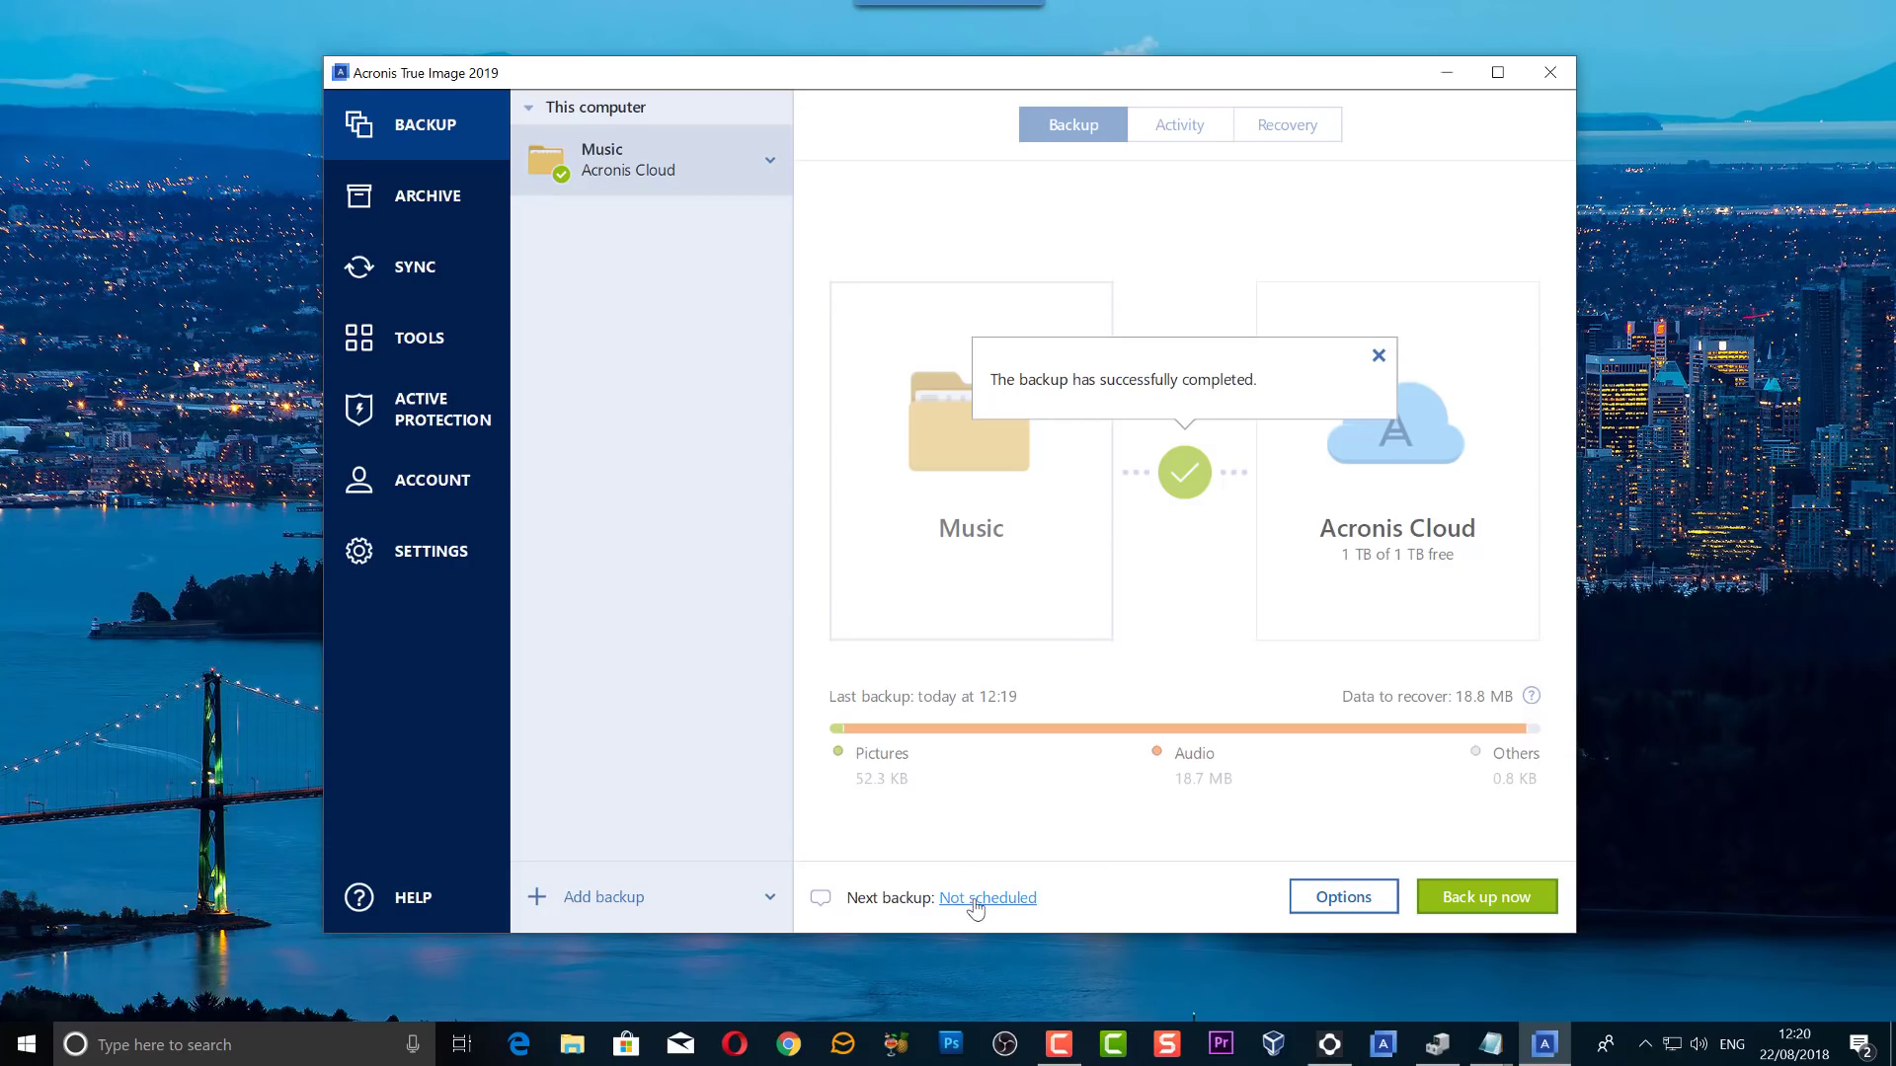
{"action": "left_click", "coordinate": [1380, 358]}
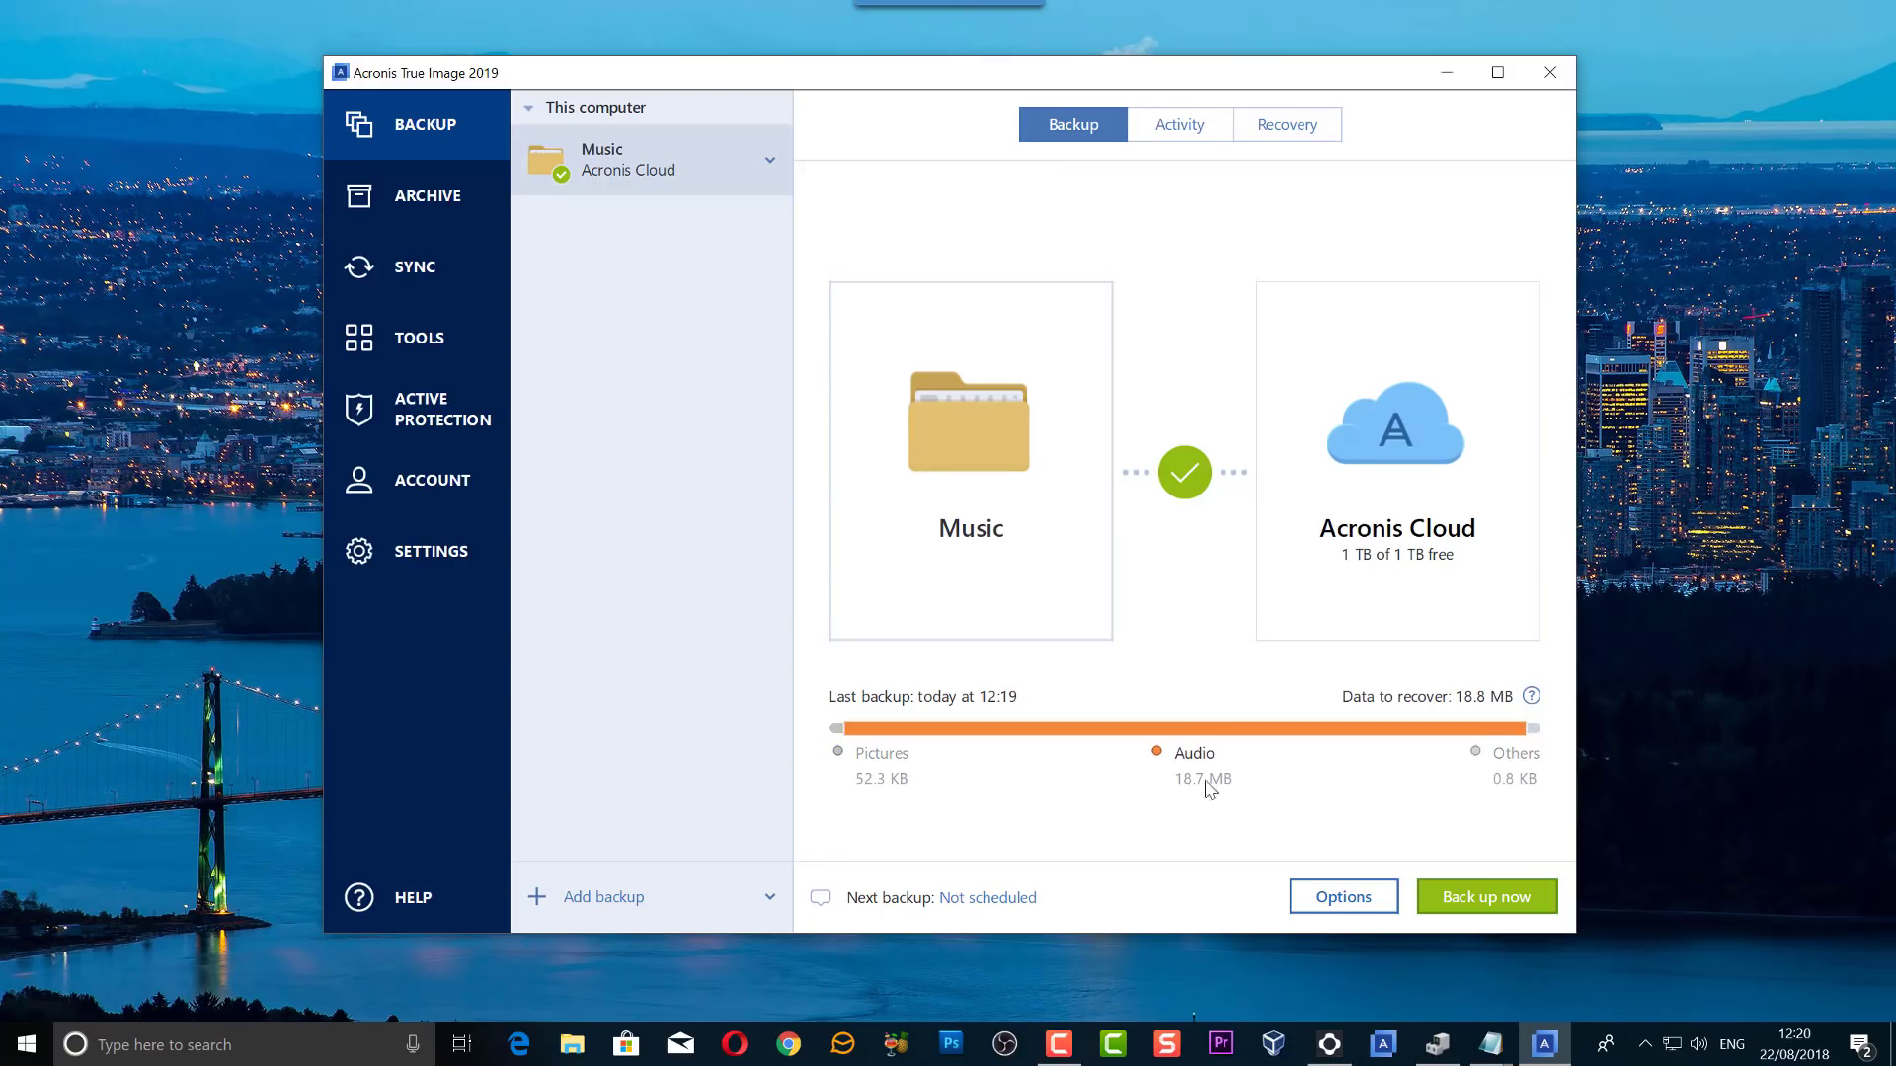
{"action": "left_click", "coordinate": [1201, 130]}
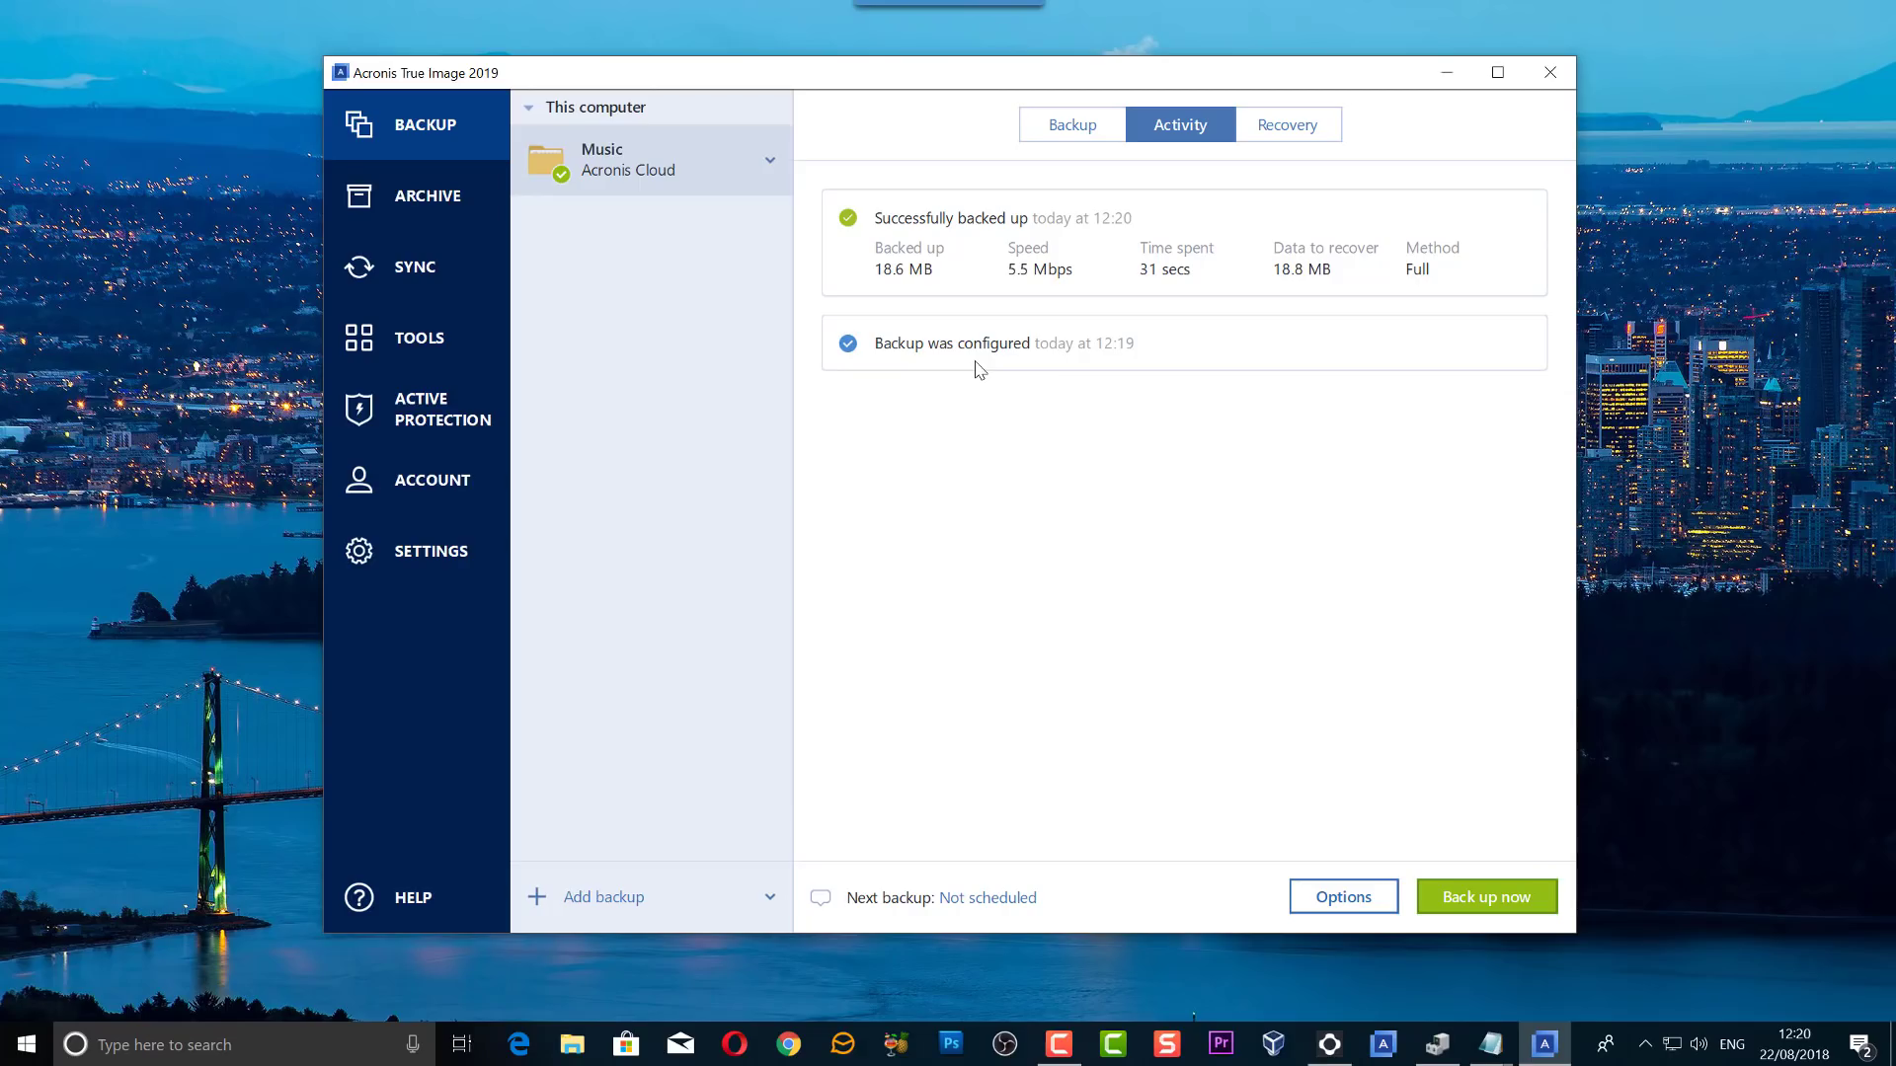
Browse the Music backup's recoverable files, then return to its overview showing 18.8 MB to recover
{"action": "left_click", "coordinate": [1279, 115]}
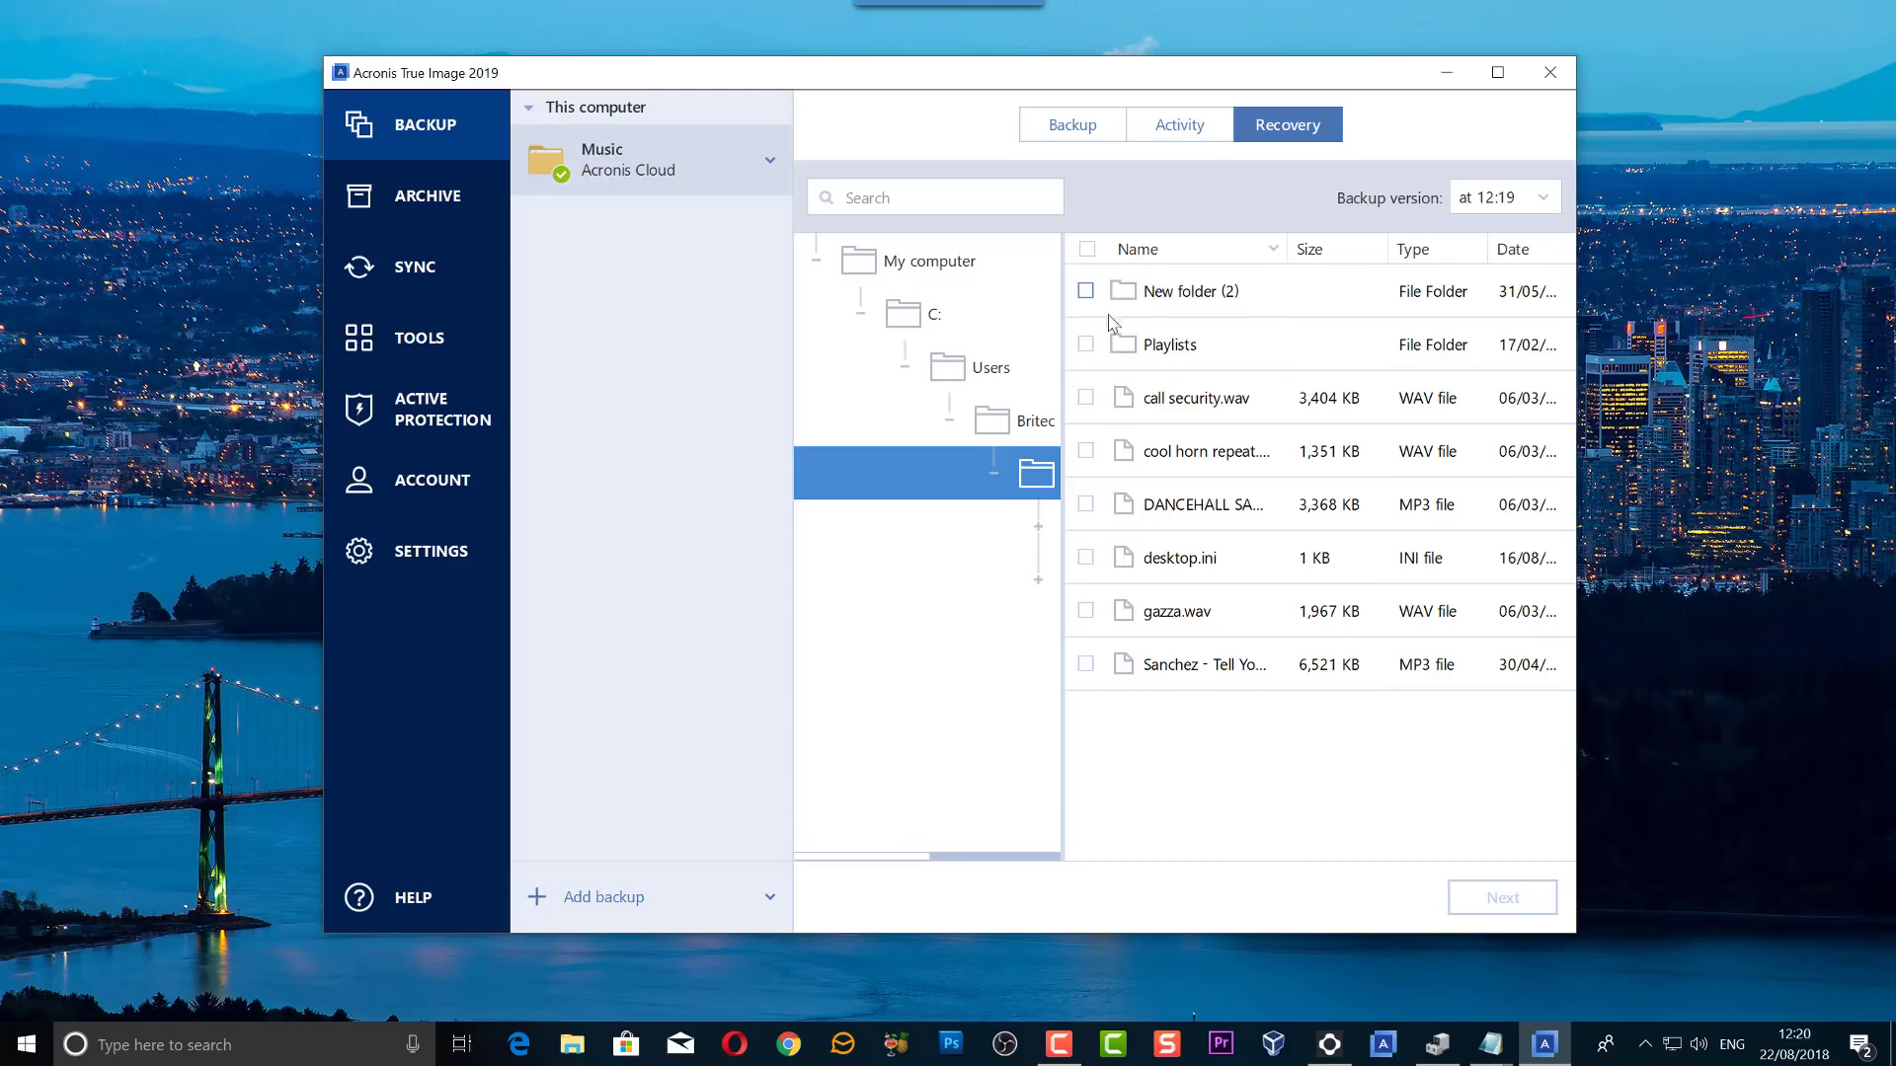
{"action": "left_click", "coordinate": [1074, 144]}
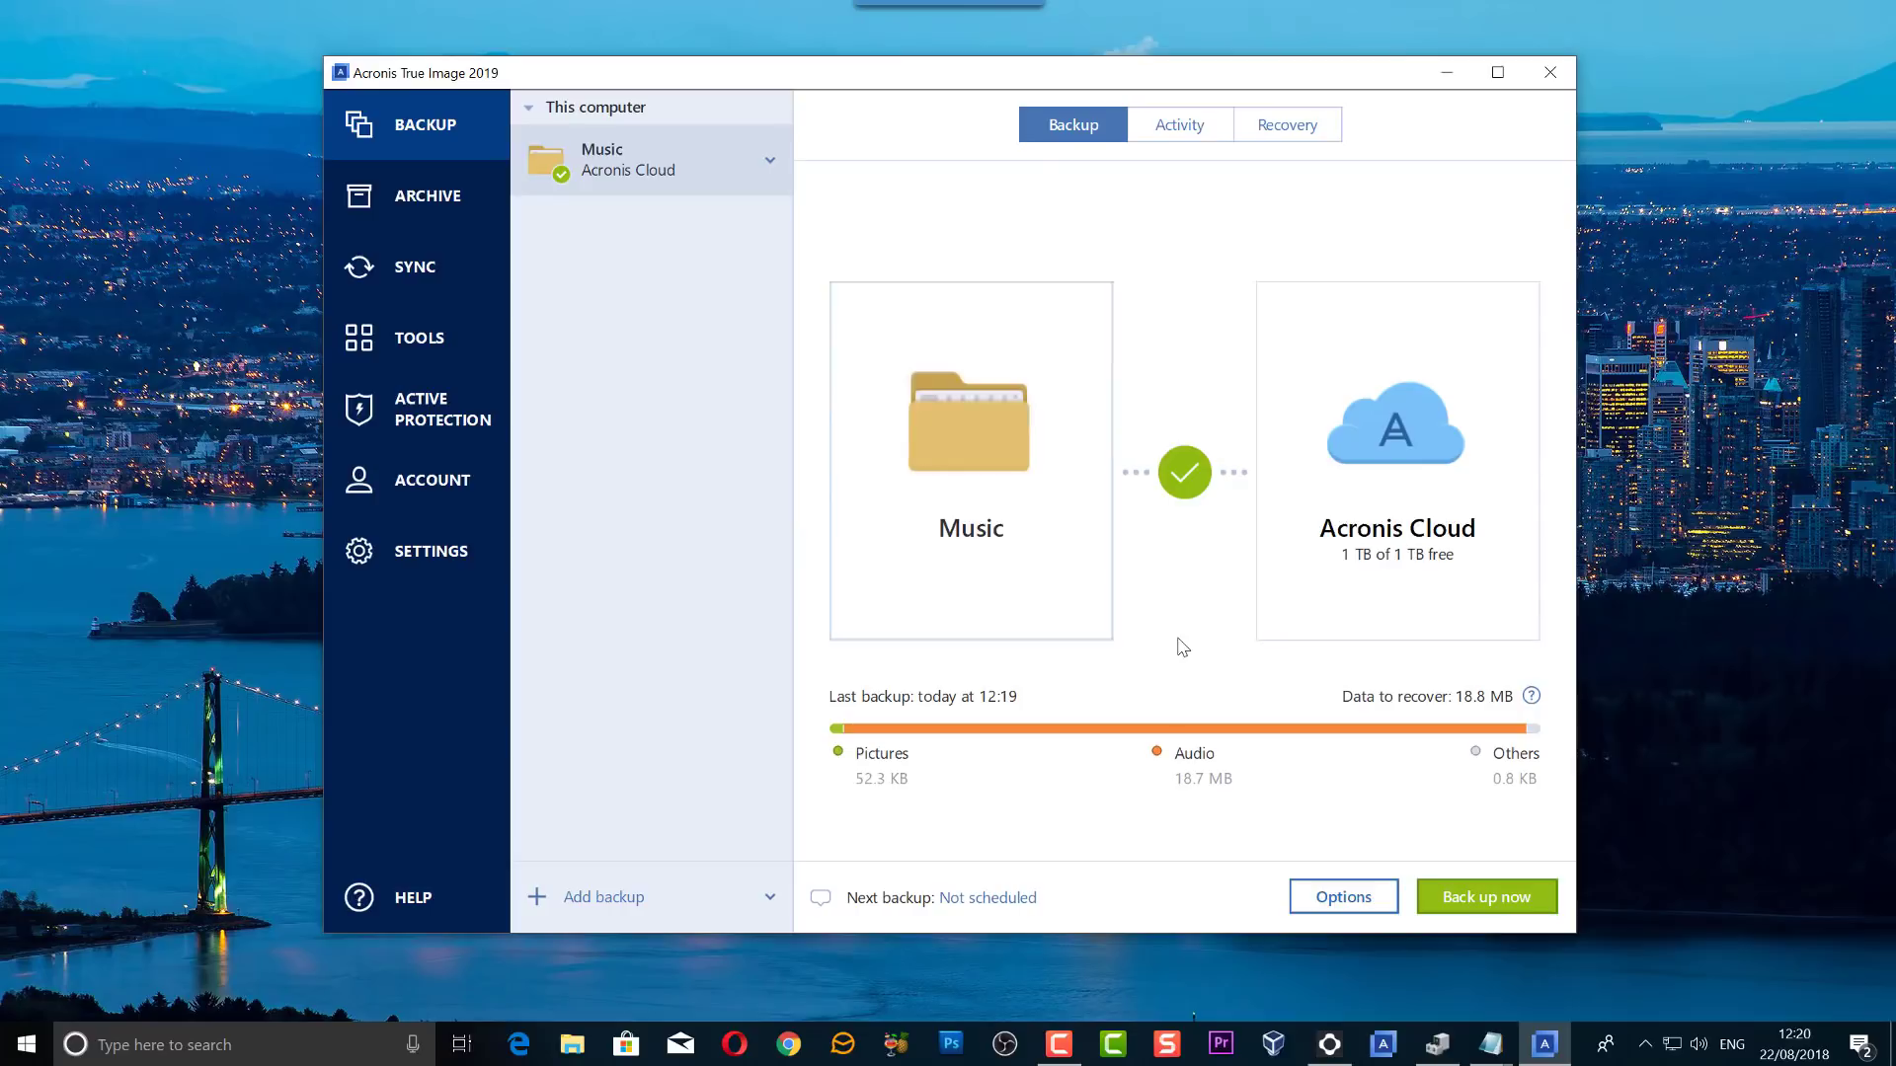
Close Acronis True Image and subscribe to the Britec YouTube channel
{"action": "left_click", "coordinate": [1548, 75]}
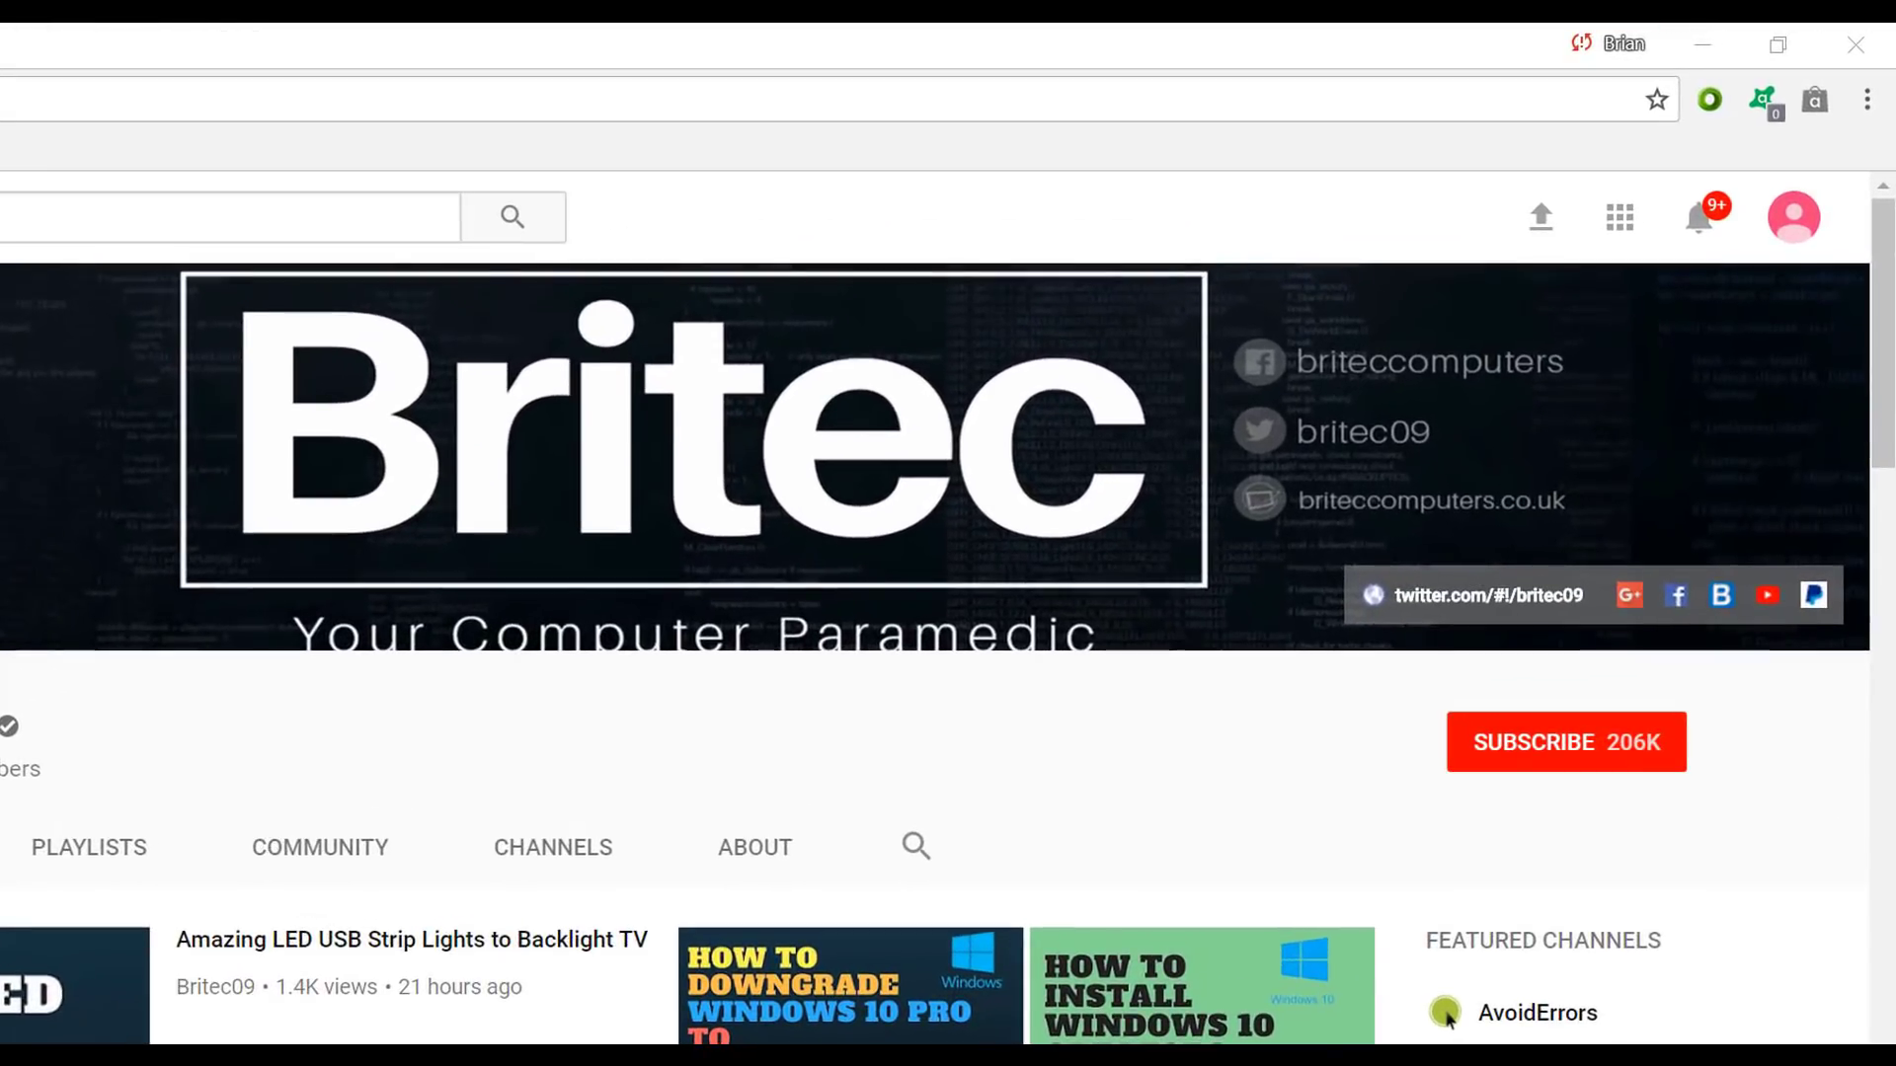
{"action": "left_click", "coordinate": [1587, 762]}
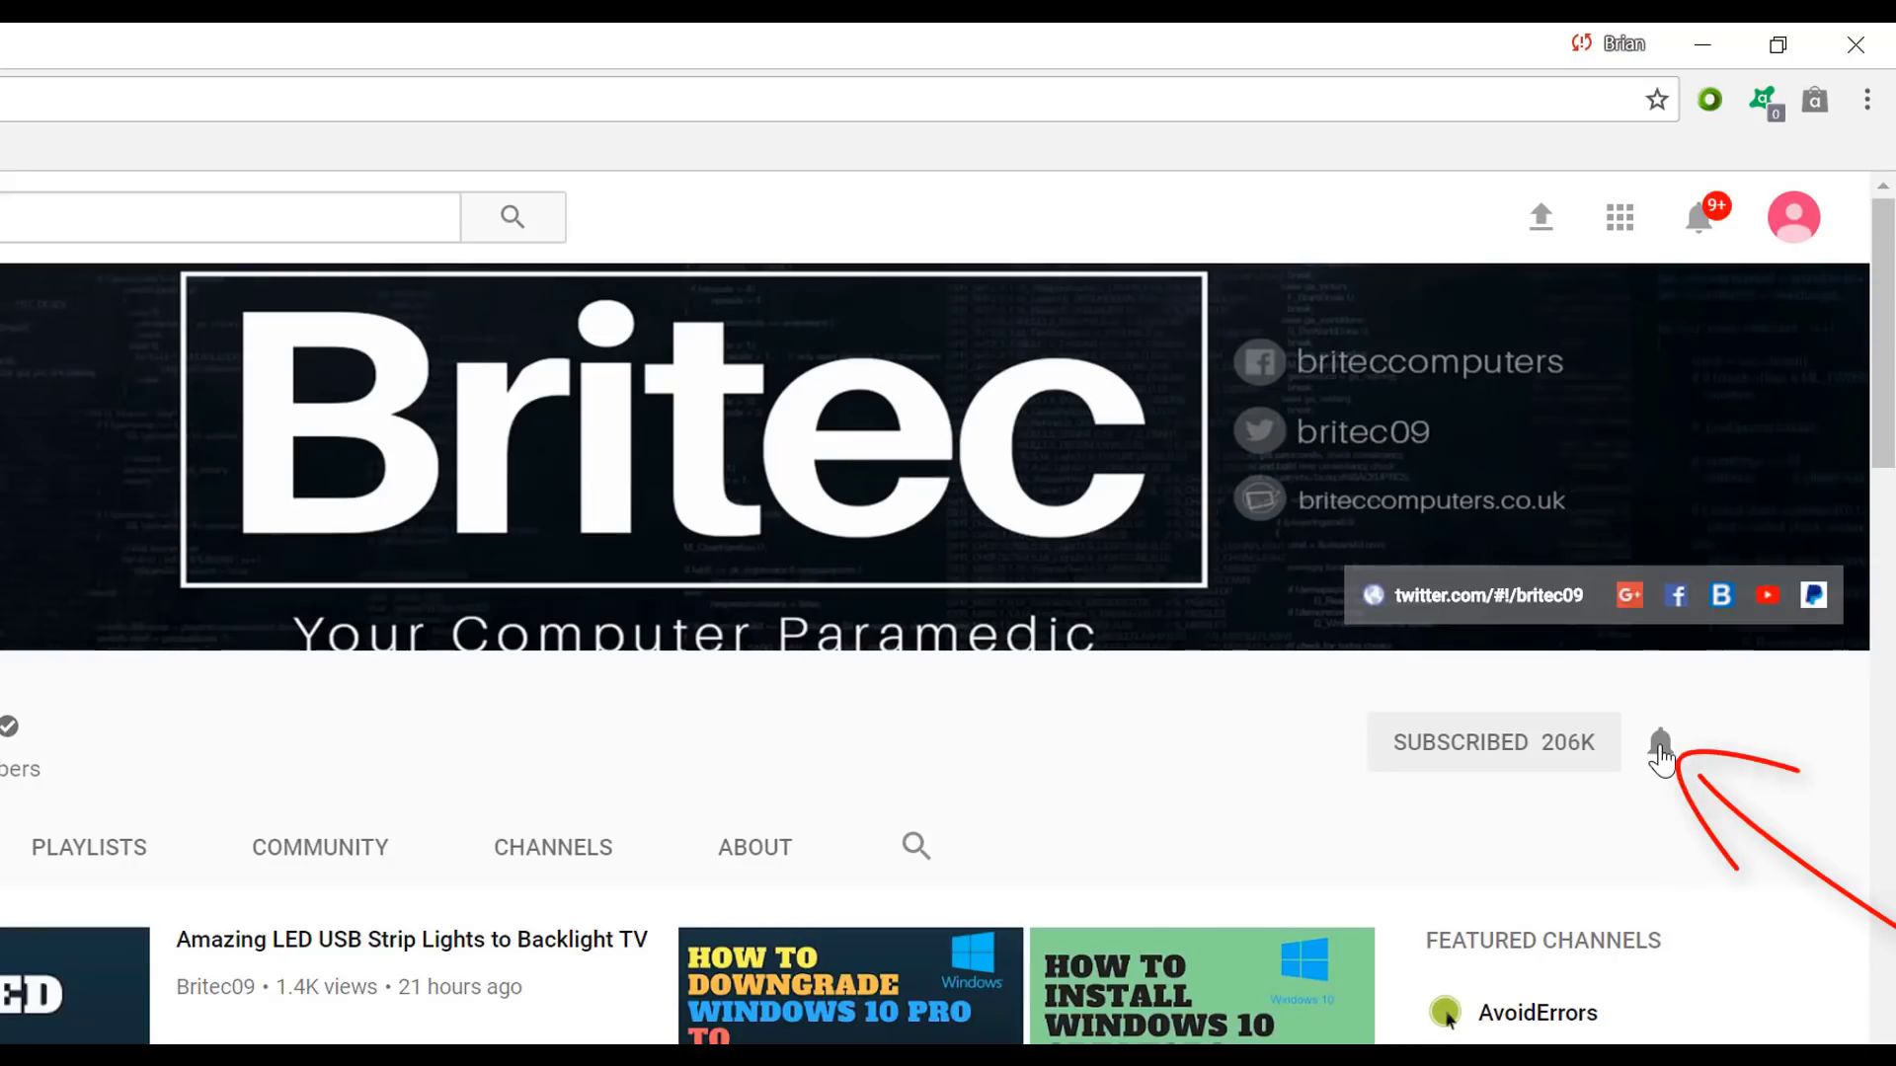